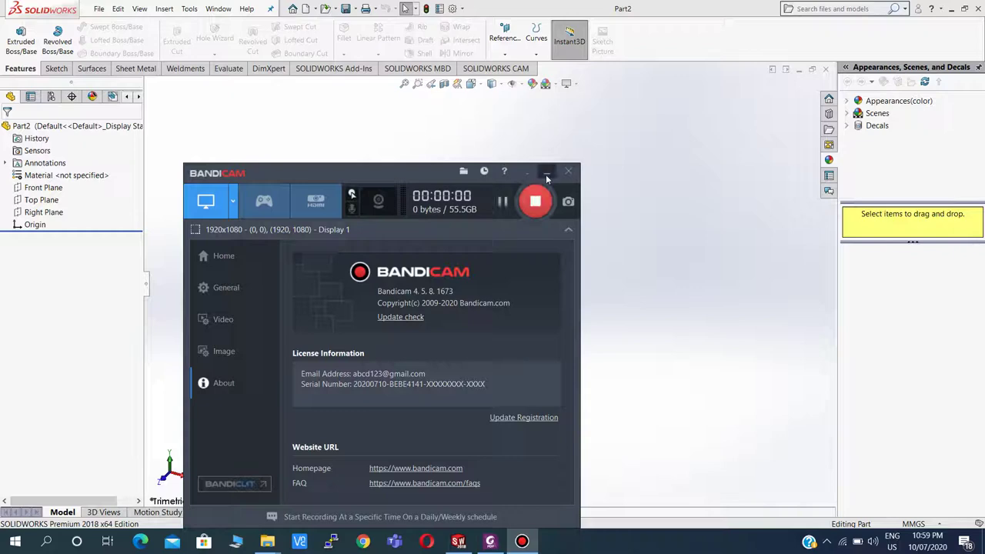
- Minimize Bandicam and bring the Foxit PhantomPDF assignment to the front
left_click(546, 177)
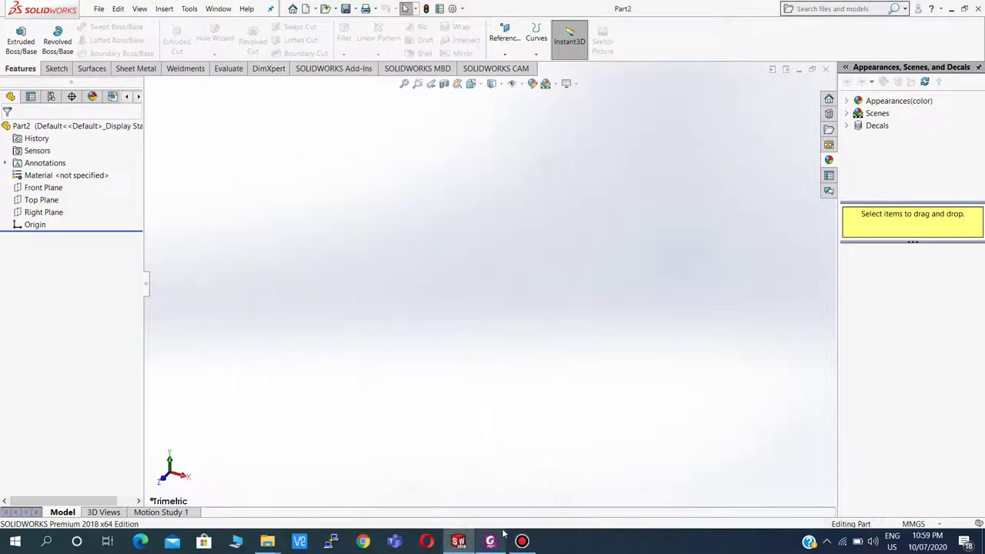
left_click(491, 541)
- Scroll through the page 11 plate-and-tubes drawing, then return to SOLIDWORKS
scroll(482, 388, "up", 3)
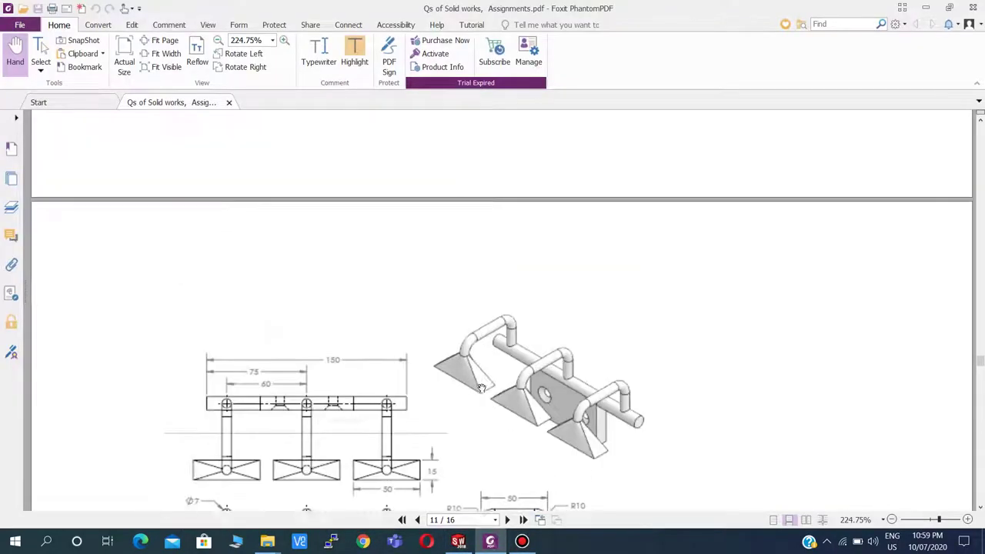
scroll(482, 388, "up", 3)
scroll(482, 388, "up", 2)
scroll(482, 388, "up", 1)
scroll(406, 452, "down", 2)
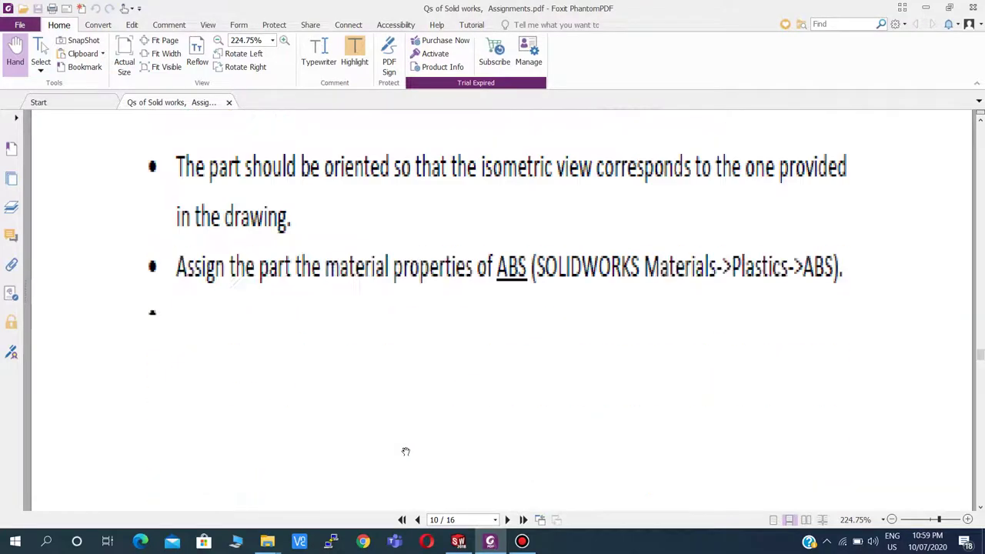
scroll(406, 451, "down", 3)
scroll(406, 451, "down", 3)
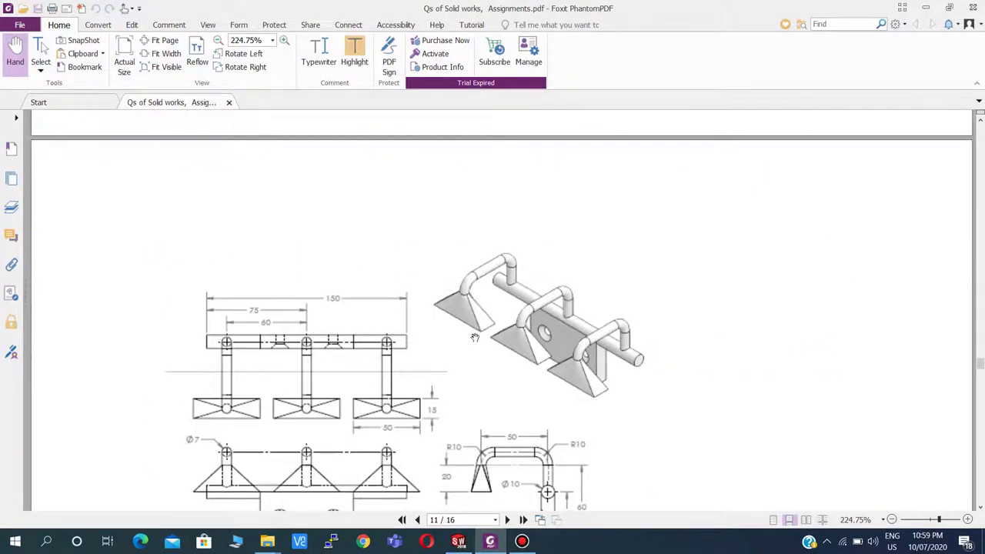
scroll(474, 338, "down", 1)
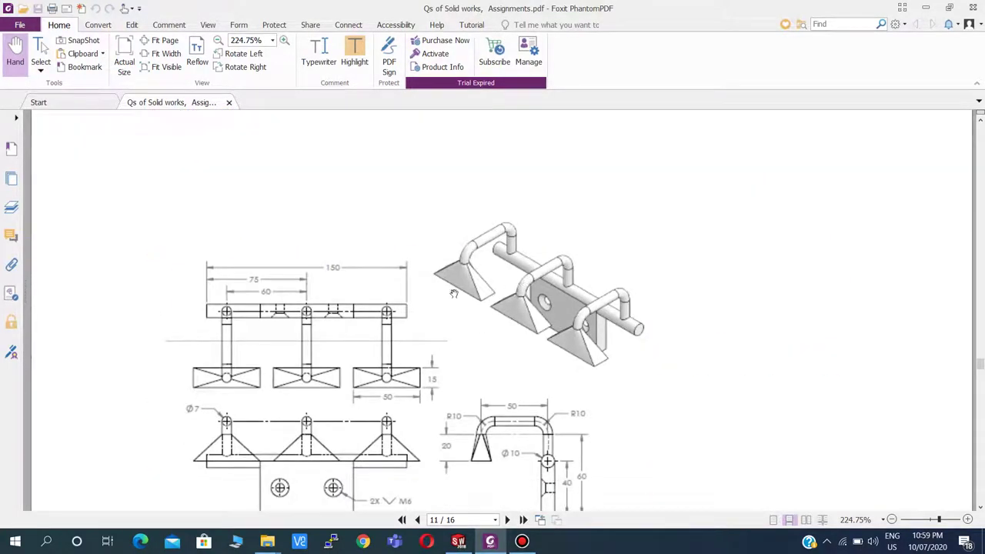
scroll(382, 339, "down", 2)
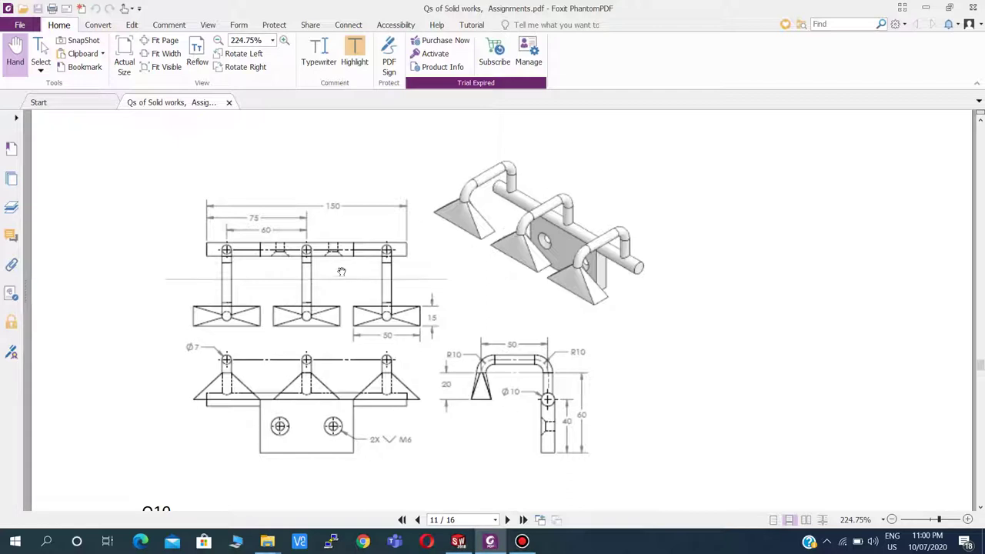
left_click(459, 541)
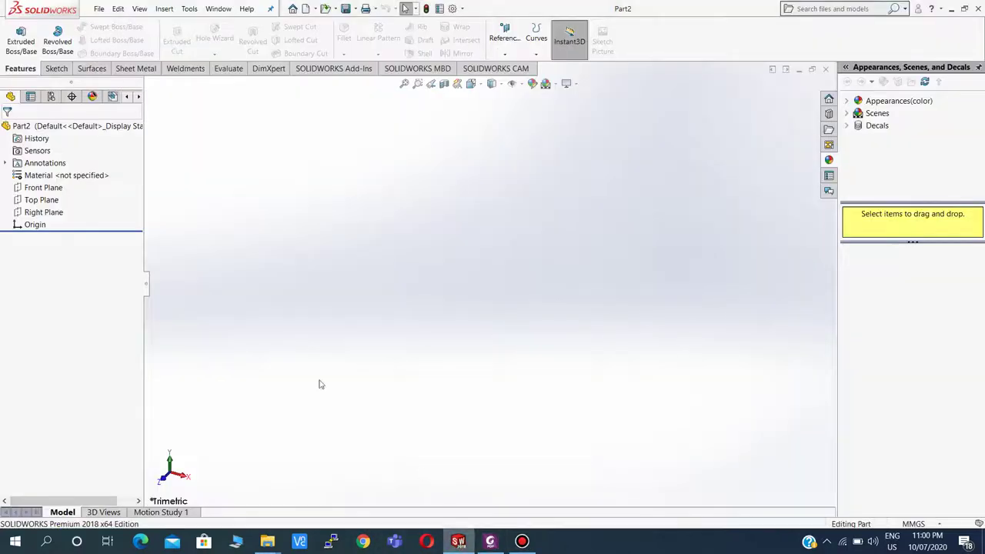
- Sketch a center rectangle on the Front Plane centred on the origin
left_click(57, 188)
left_click(55, 165)
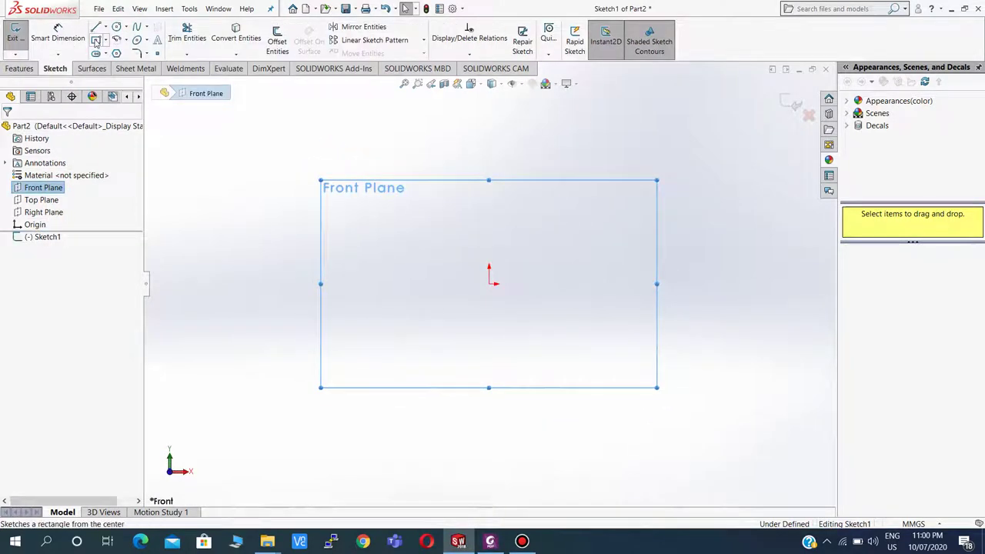
left_click(96, 40)
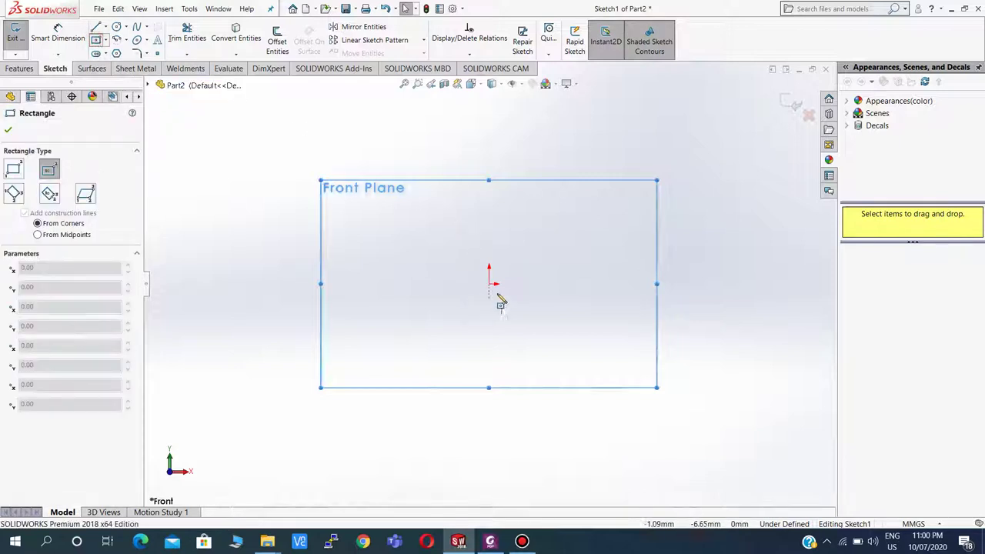
left_click(489, 283)
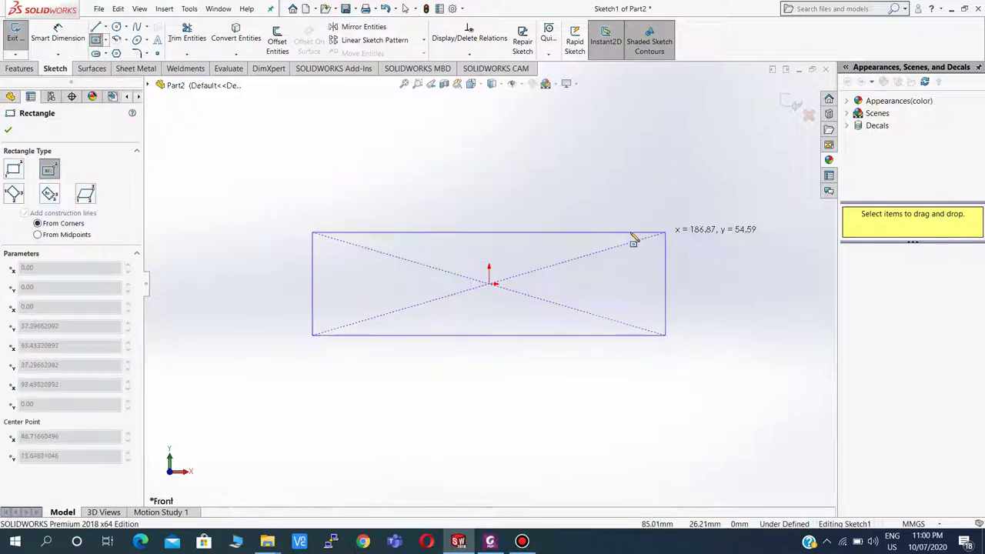
left_click(606, 206)
- Dimension the rectangle's height to 40 mm and place its width dimension
left_click(60, 30)
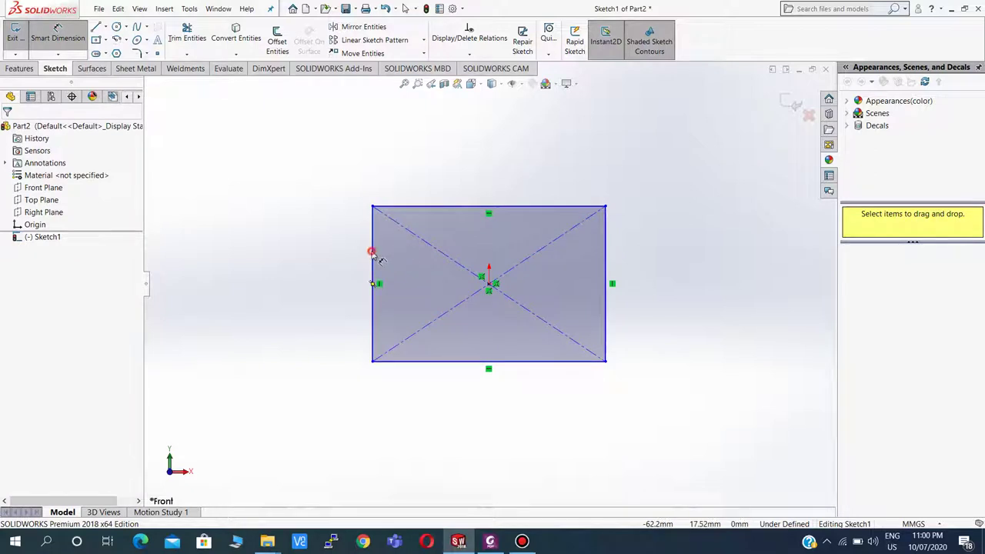
left_click(374, 256)
left_click(305, 275)
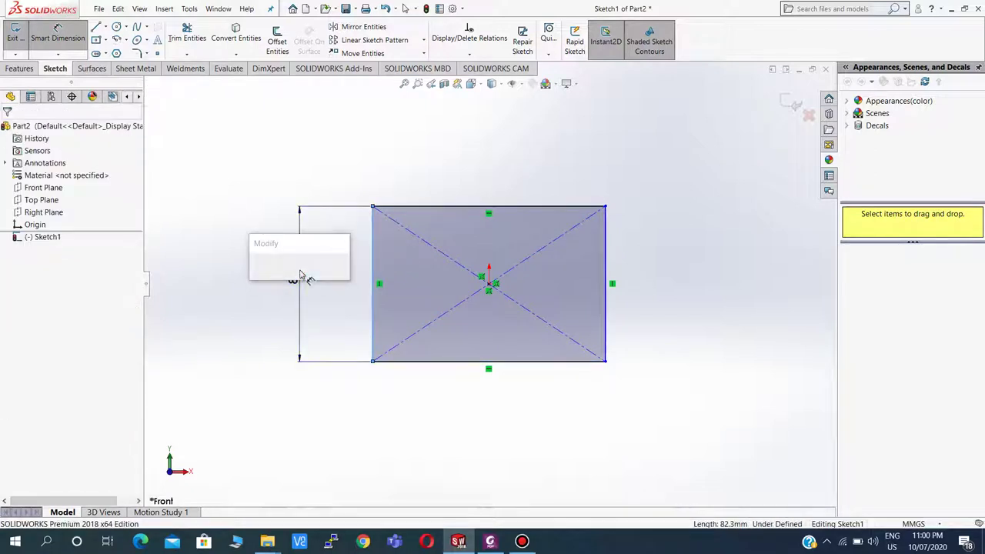
type("40")
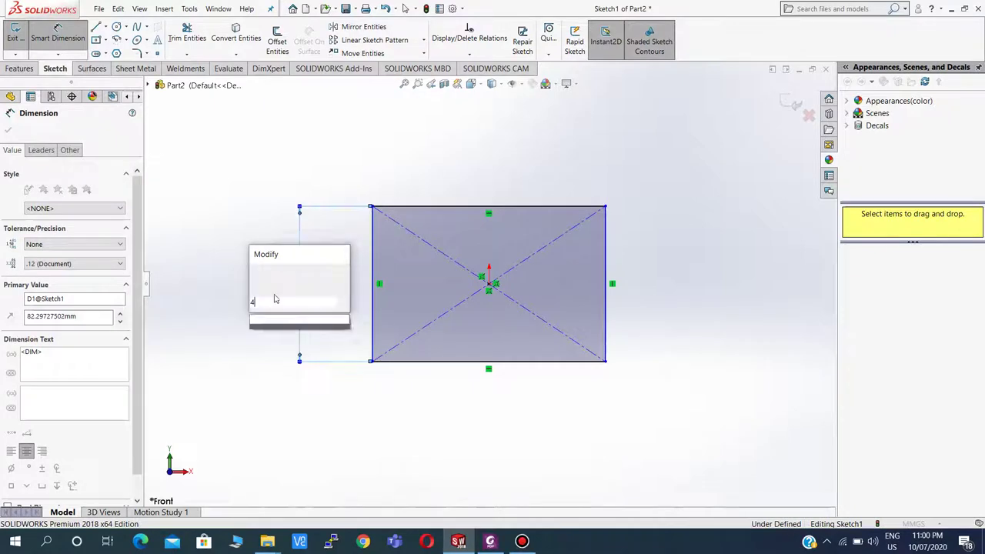
key("Return")
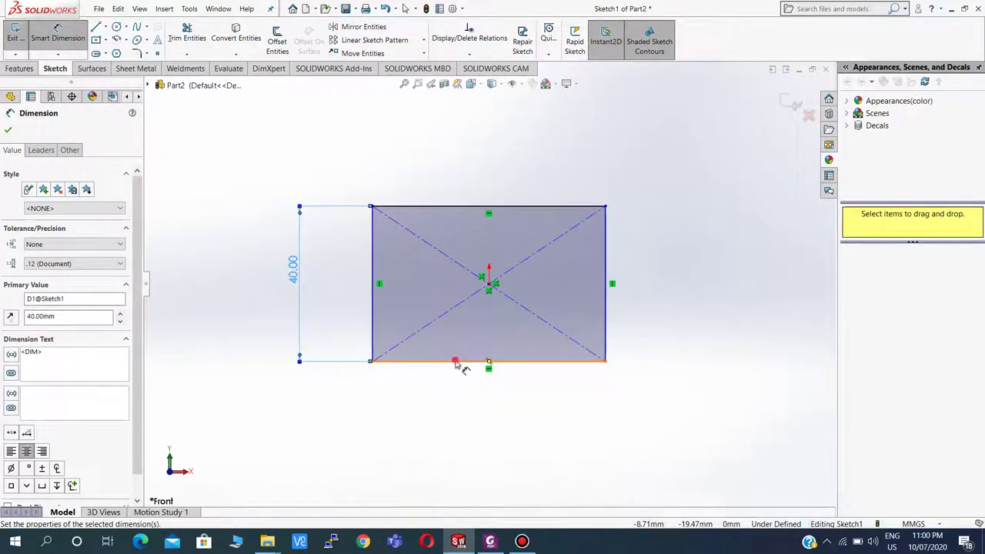
left_click(474, 420)
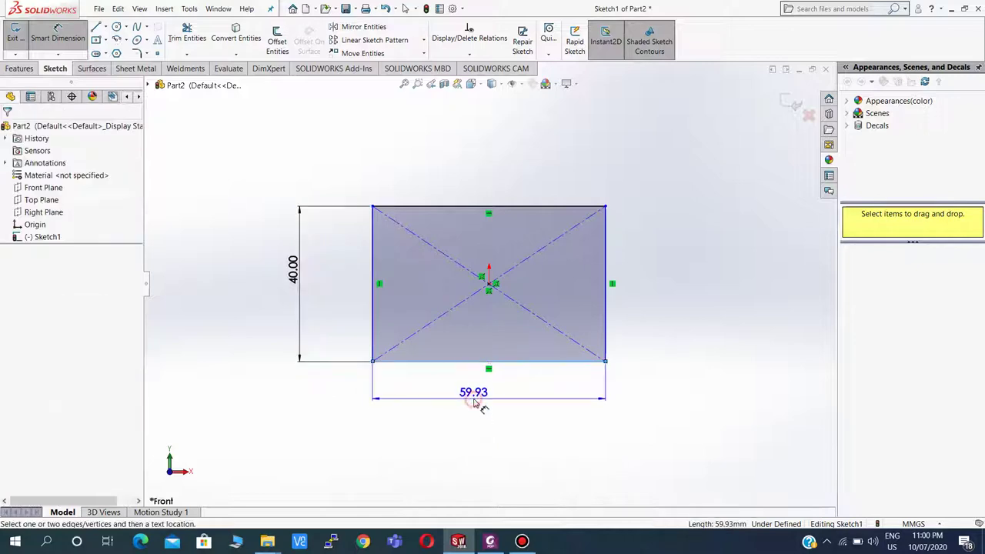
left_click(486, 387)
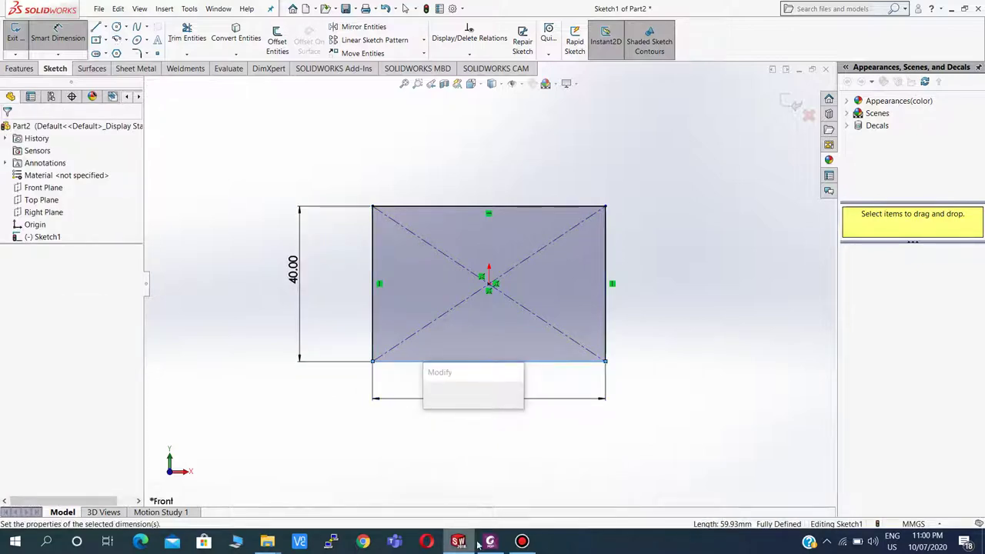
- Enter 70 mm for the rectangle width, then confirm Bandicam's mouse-effect settings and minimize it
type("70")
left_click(522, 542)
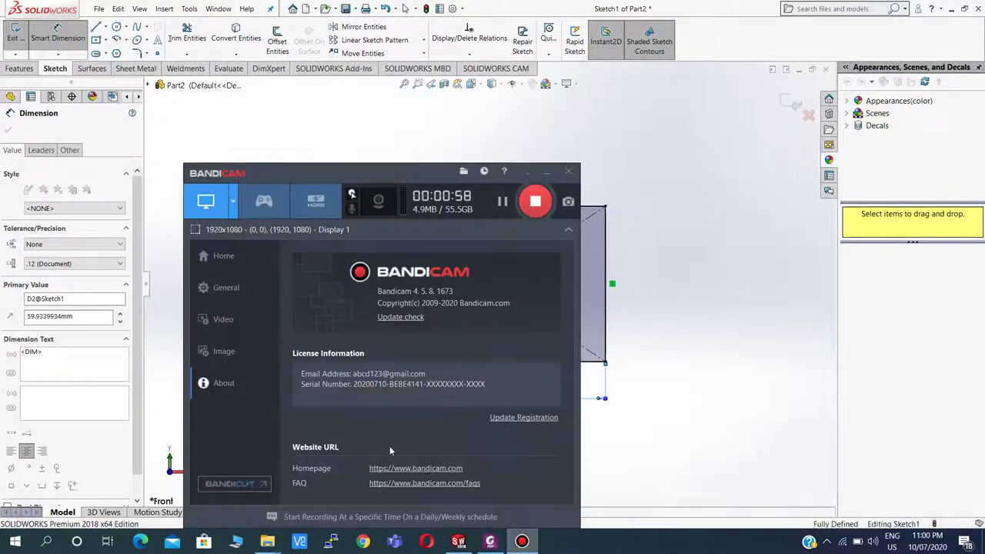
left_click(350, 197)
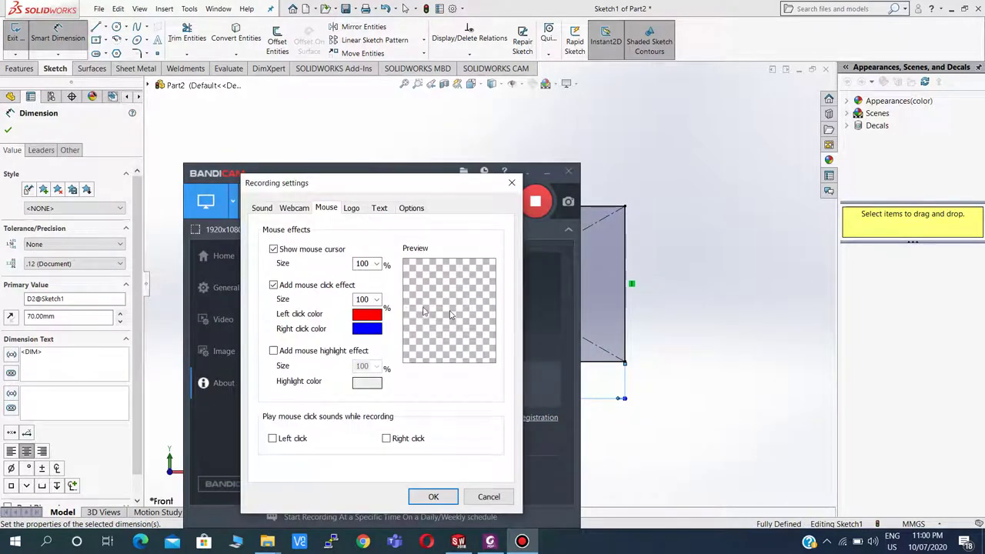
left_click(437, 498)
left_click(546, 173)
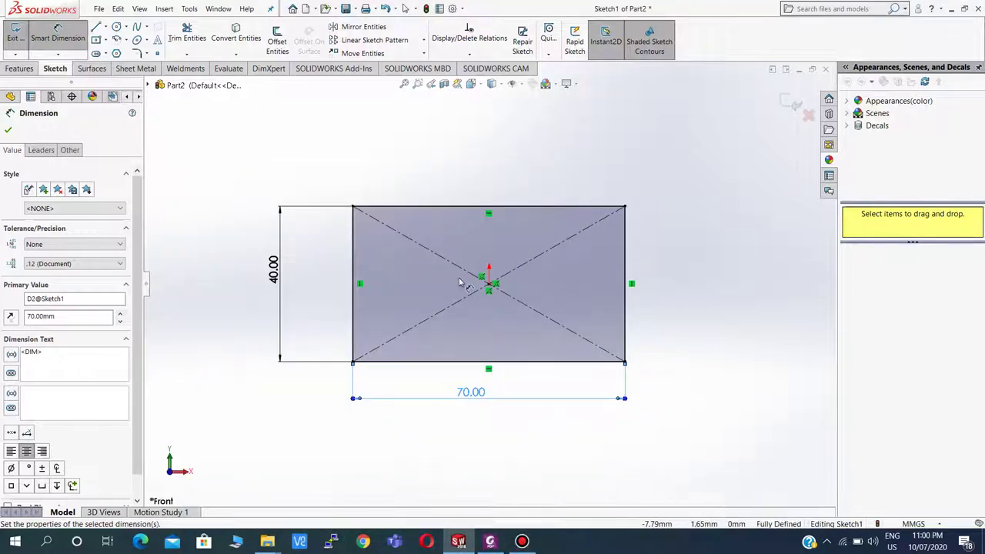
- Extrude the 70 × 40 rectangle 10 mm Mid Plane into the plate, Boss-Extrude1
left_click(7, 131)
left_click(20, 69)
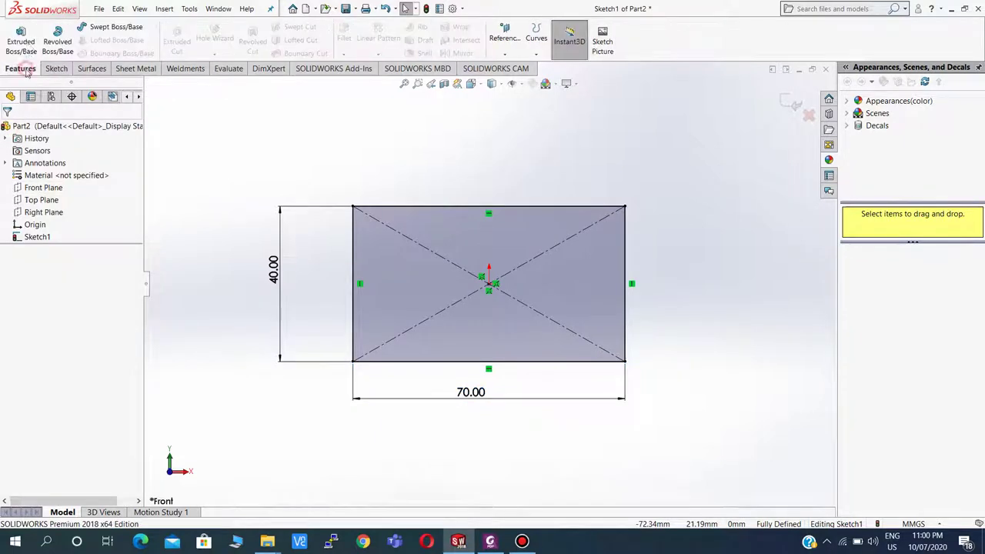
left_click(25, 44)
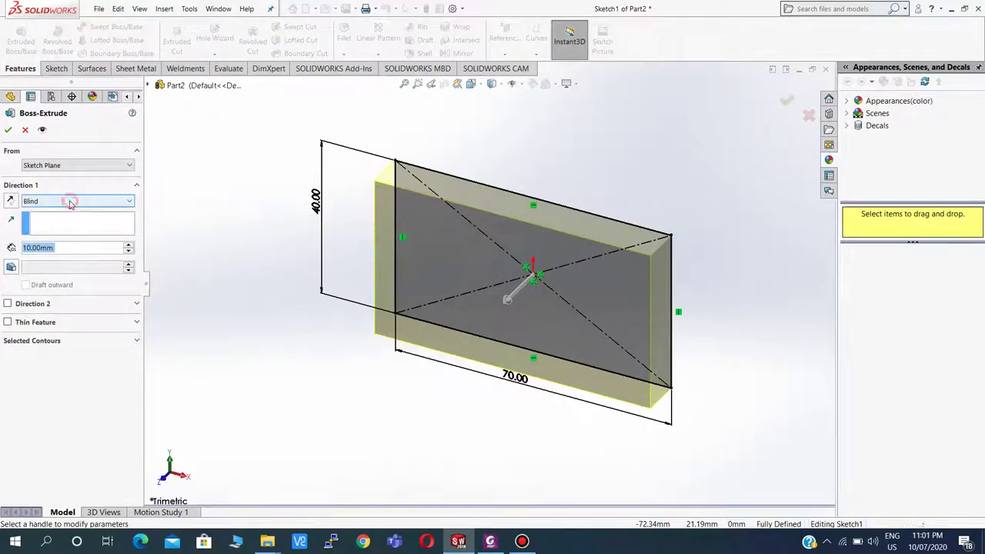
left_click(68, 201)
left_click(48, 254)
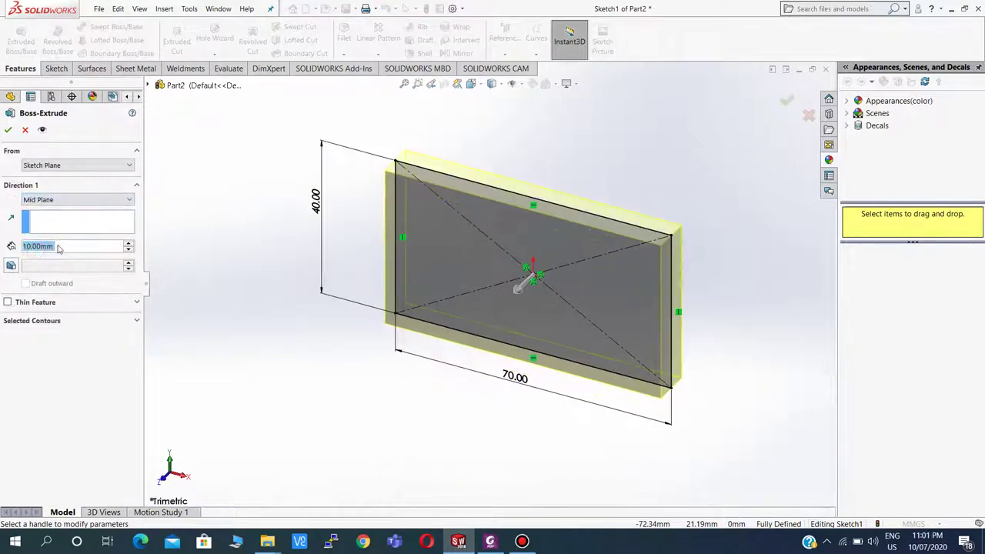
left_click(9, 130)
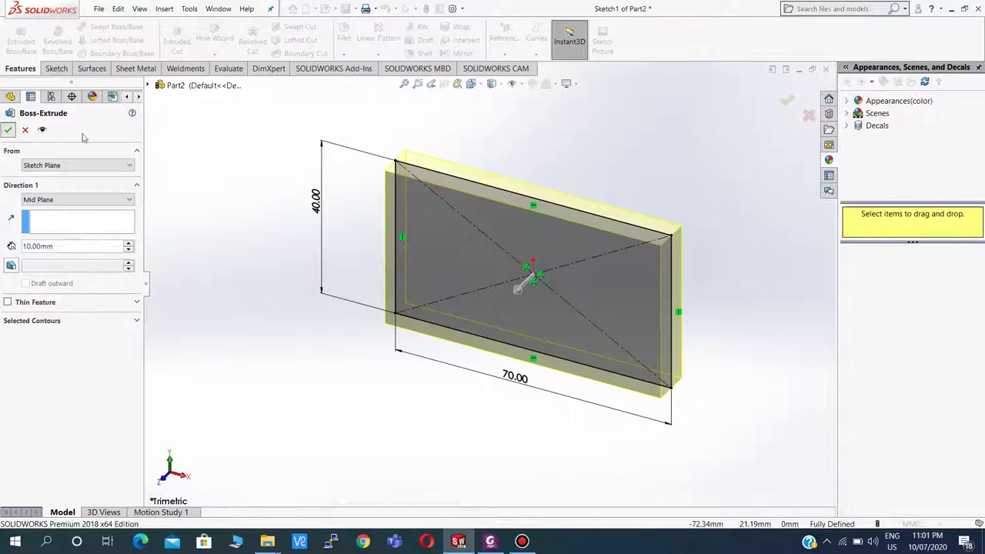
left_click(258, 207)
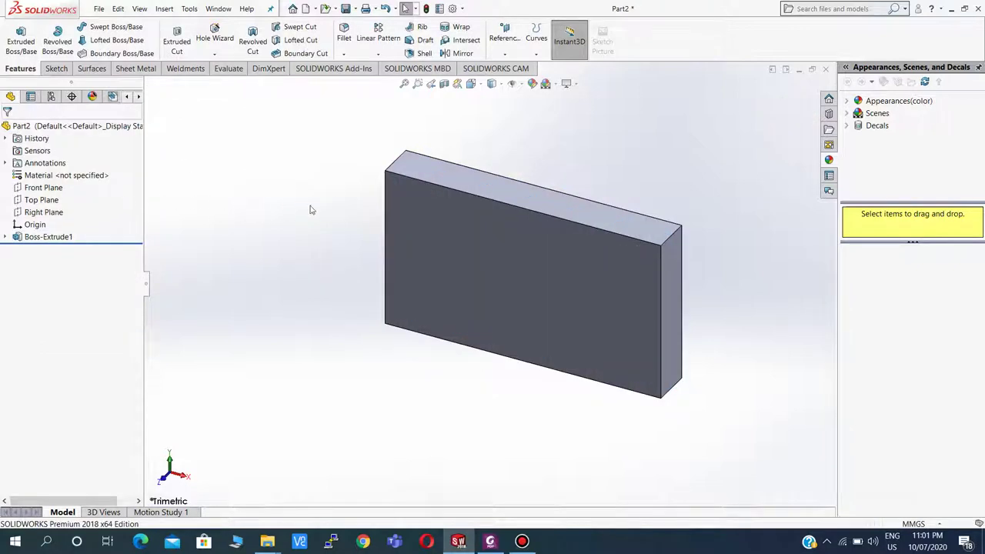
- Start Sketch2 on the Right Plane and view it normal to the screen
left_click(43, 214)
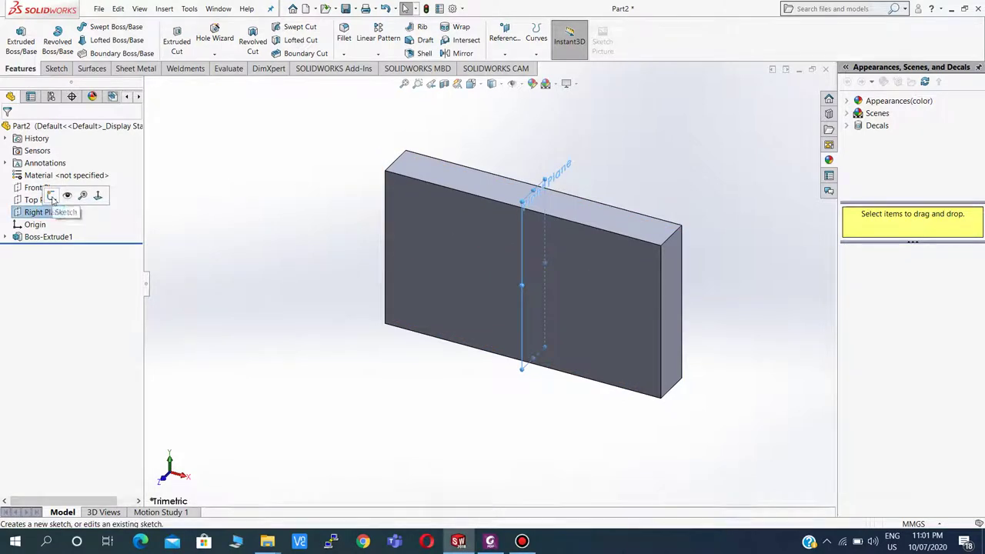
left_click(51, 196)
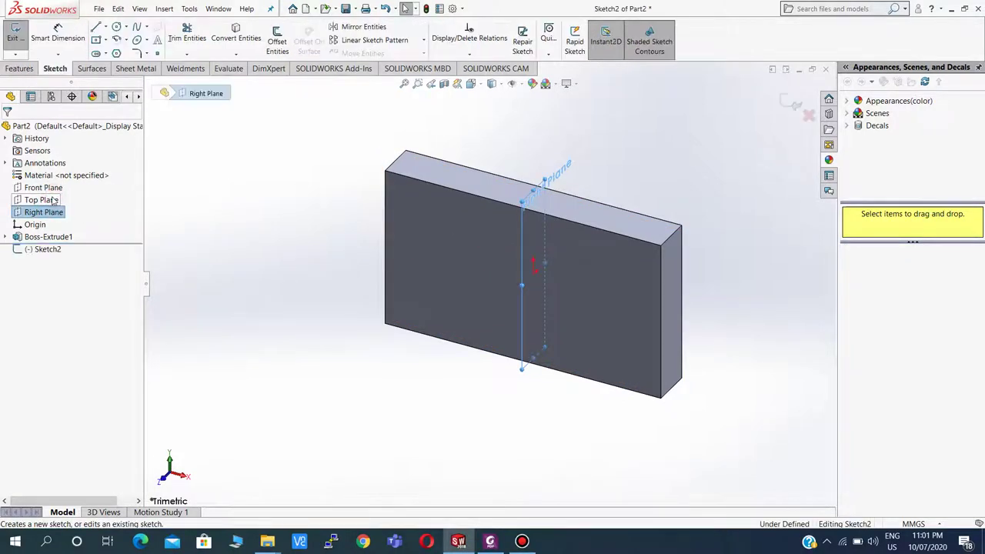
left_click(40, 250)
left_click(64, 238)
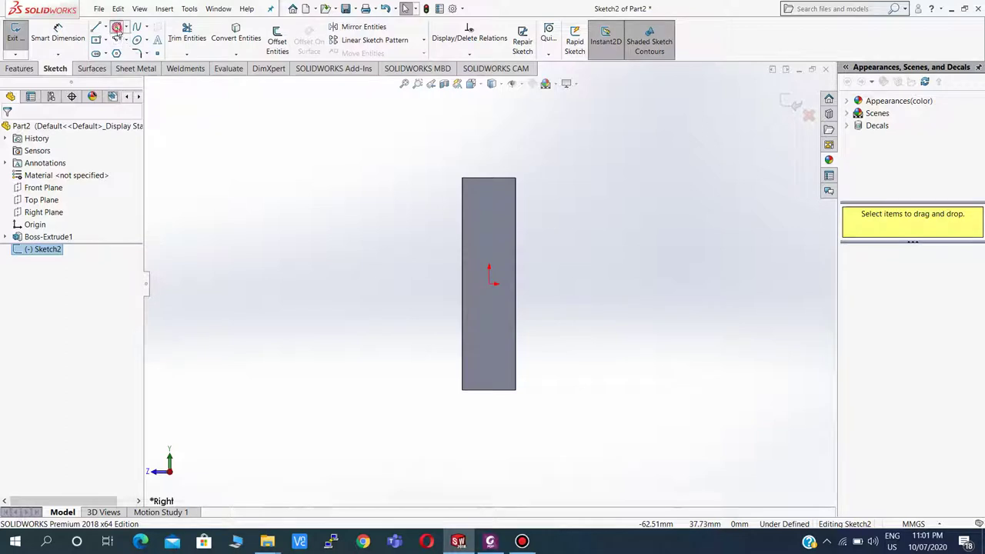
- Draw a radius 5 circle centred on the plate's top edge
left_click(117, 28)
scroll(516, 231, "up", 1)
scroll(541, 256, "down", 3)
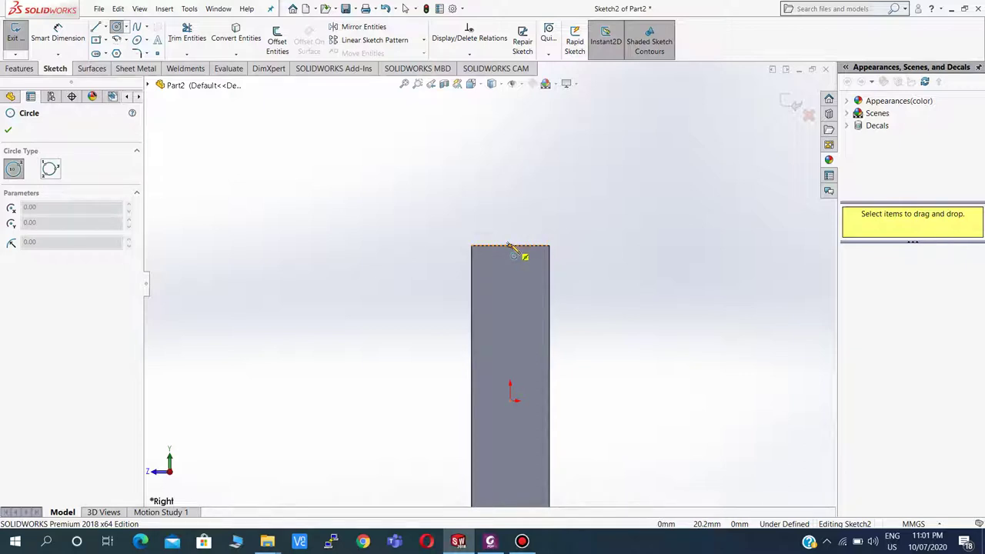
left_click(509, 245)
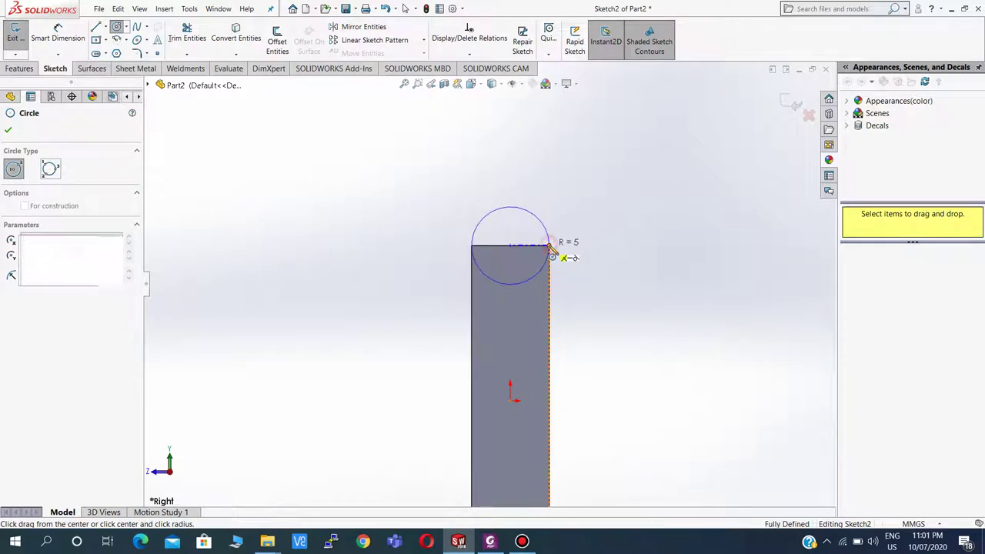
left_click(551, 248)
key("Escape")
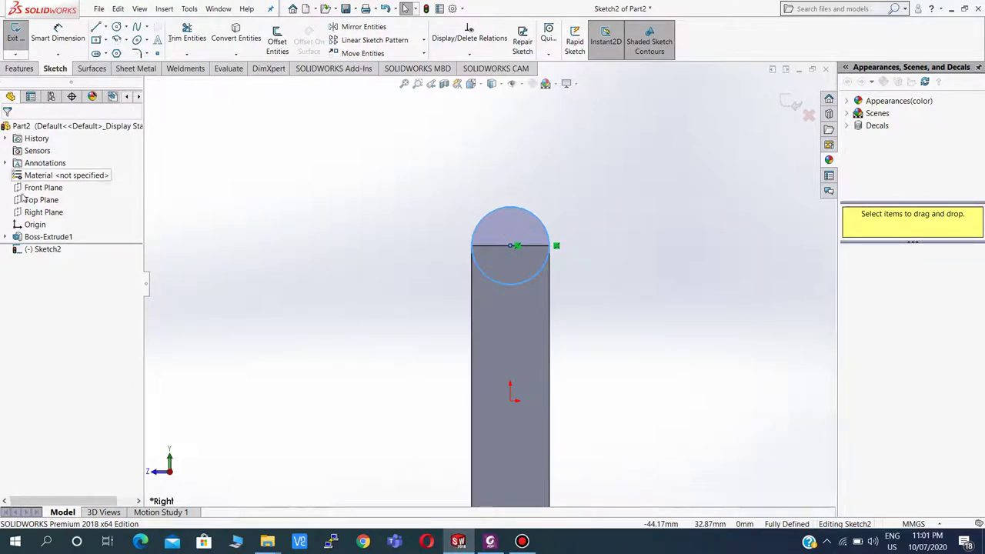
left_click(19, 69)
- Extrude the circle 150 mm Mid Plane into the rod, Boss-Extrude2
left_click(23, 32)
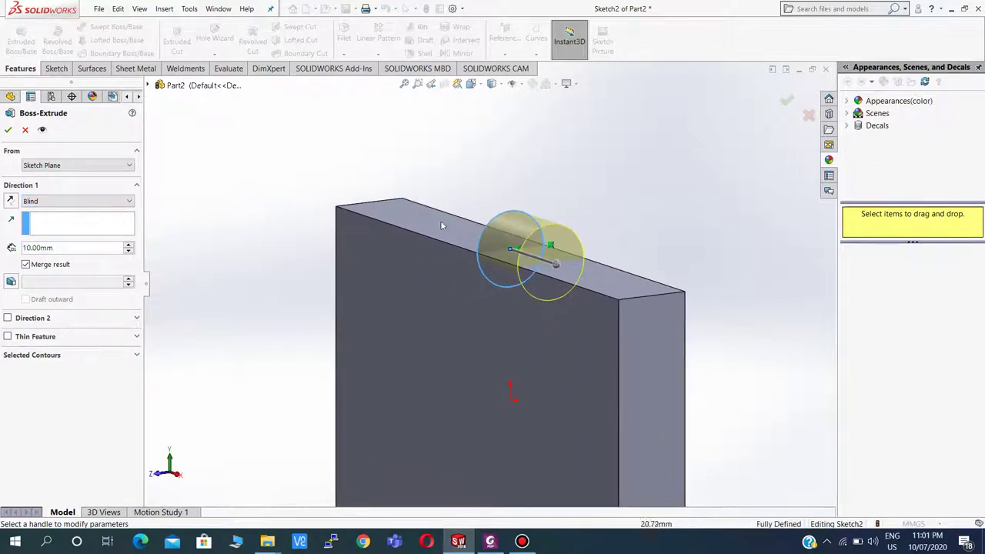
left_click(77, 201)
left_click(46, 261)
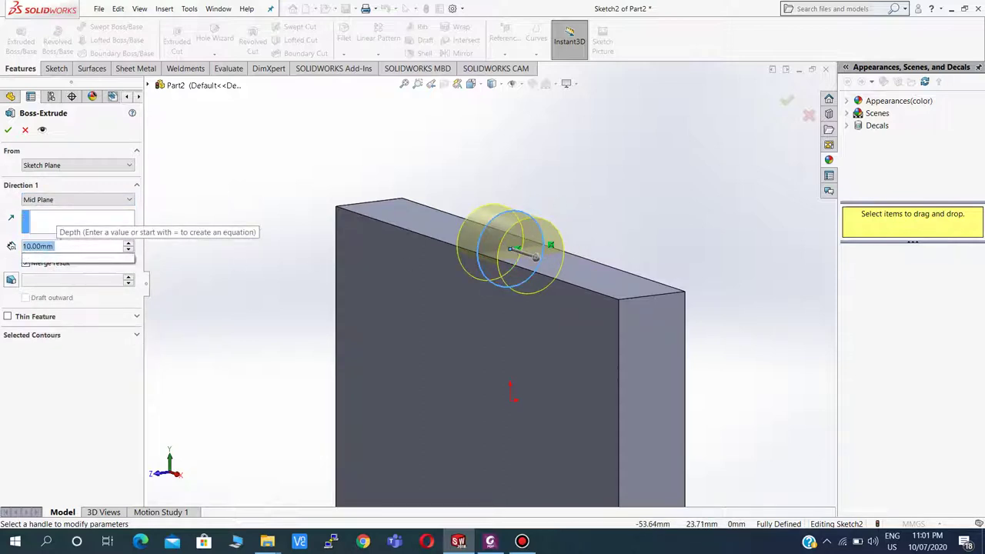
type("150")
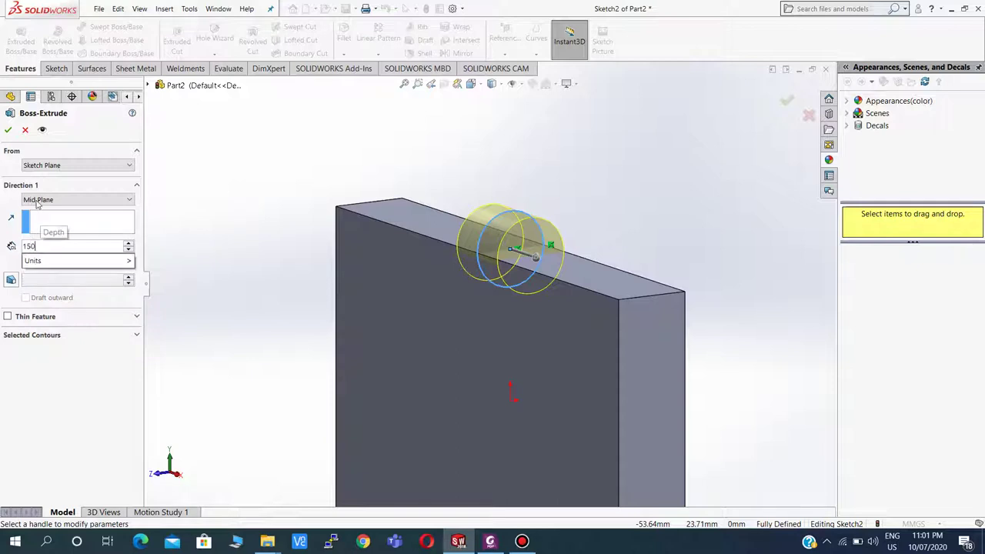
key("Return")
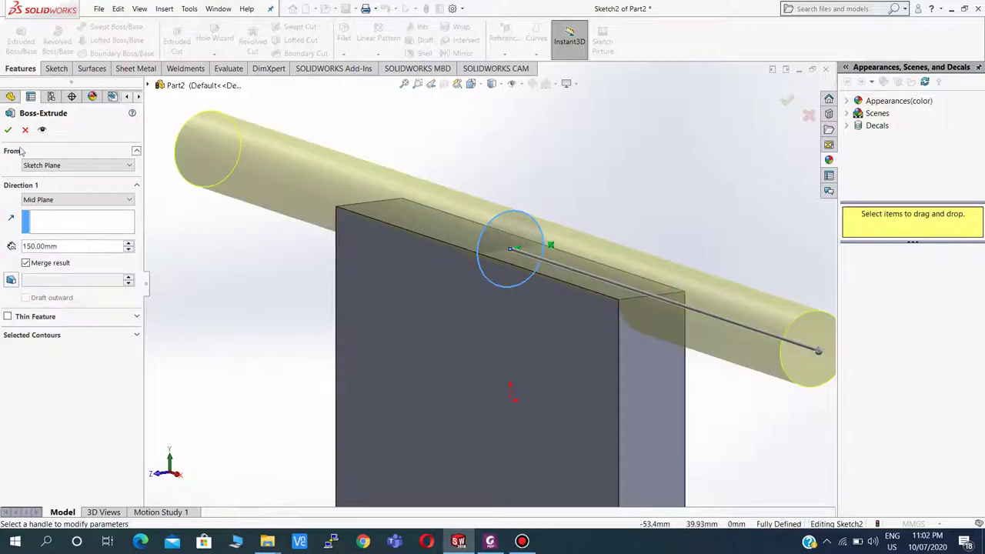
left_click(8, 131)
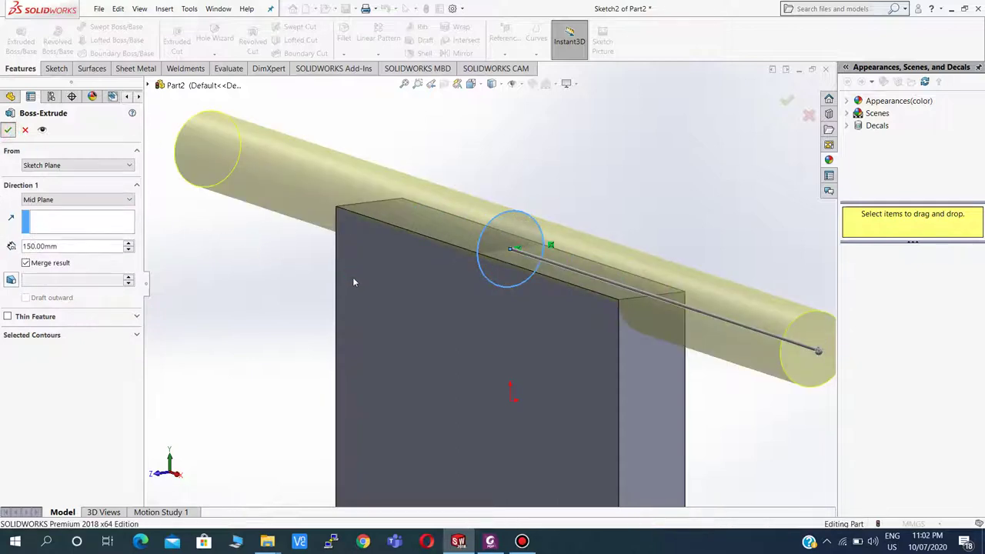
- Start Sketch3 on the Right Plane and view it normal to the screen
middle_click_drag(581, 314, 558, 308)
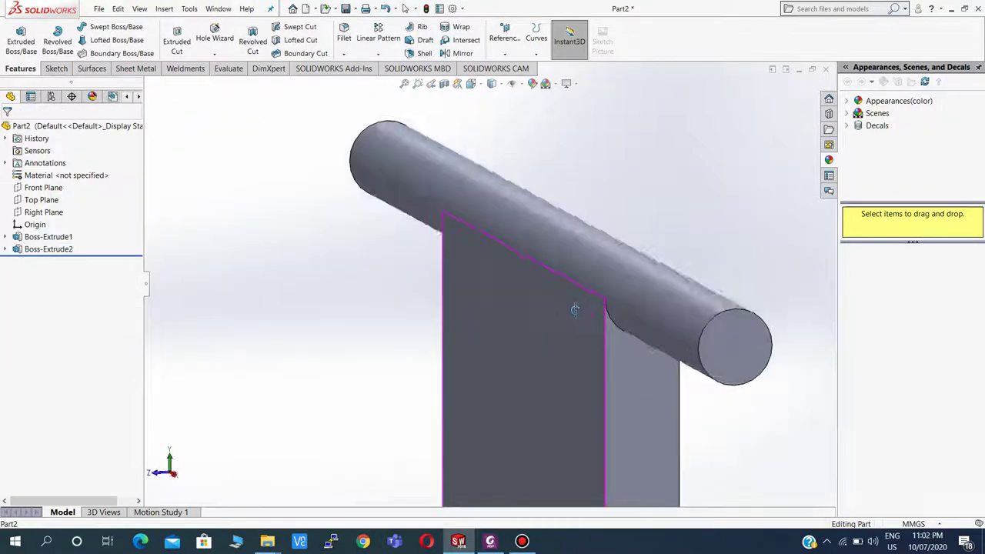
mouse_move(628, 329)
middle_mouse_down()
mouse_move(731, 386)
mouse_move(697, 383)
middle_mouse_up()
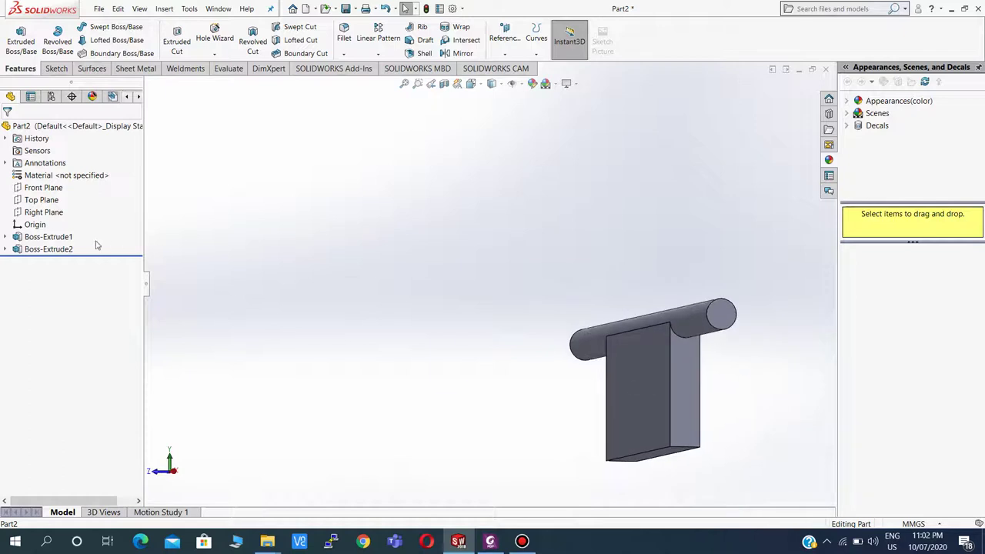
left_click(43, 188)
left_click(369, 248)
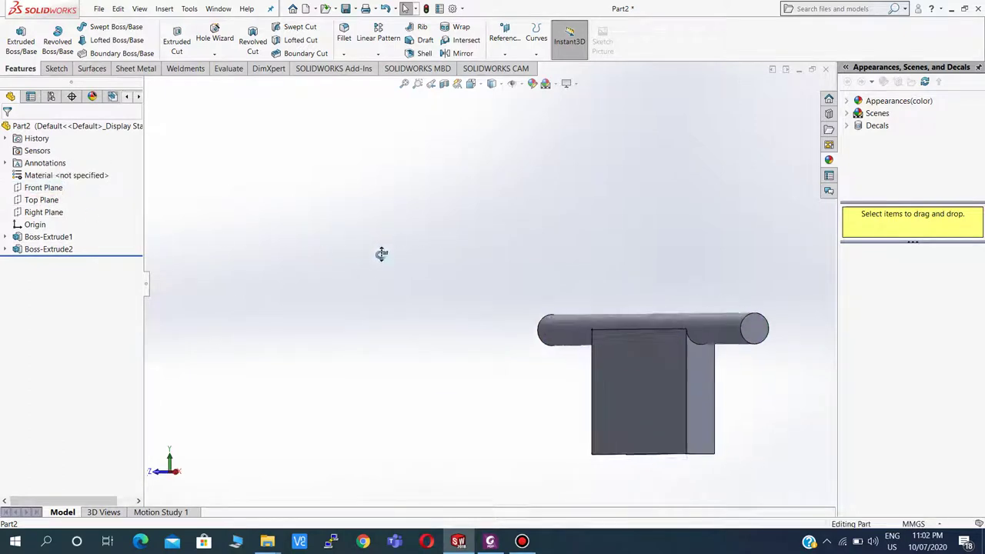
middle_click_drag(381, 253, 323, 254)
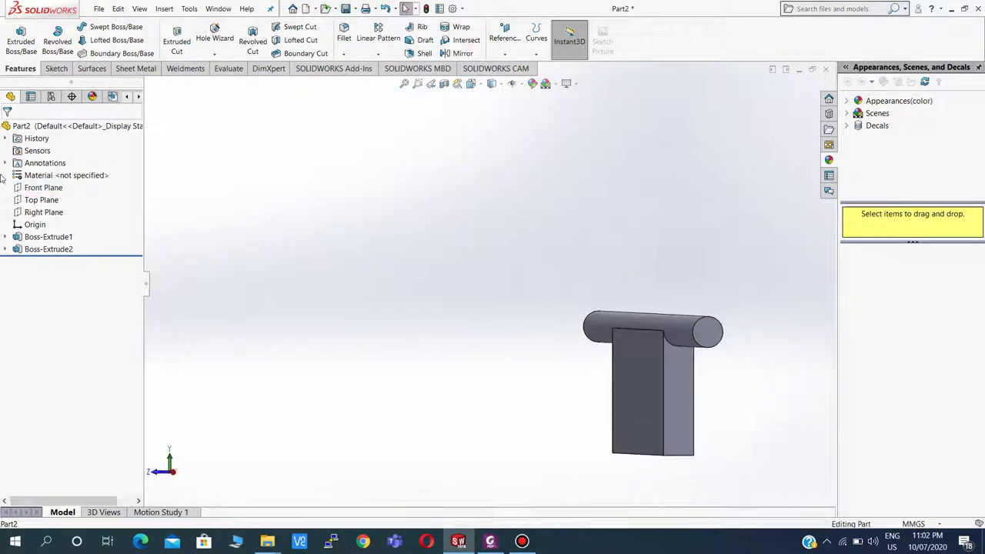
left_click(37, 214)
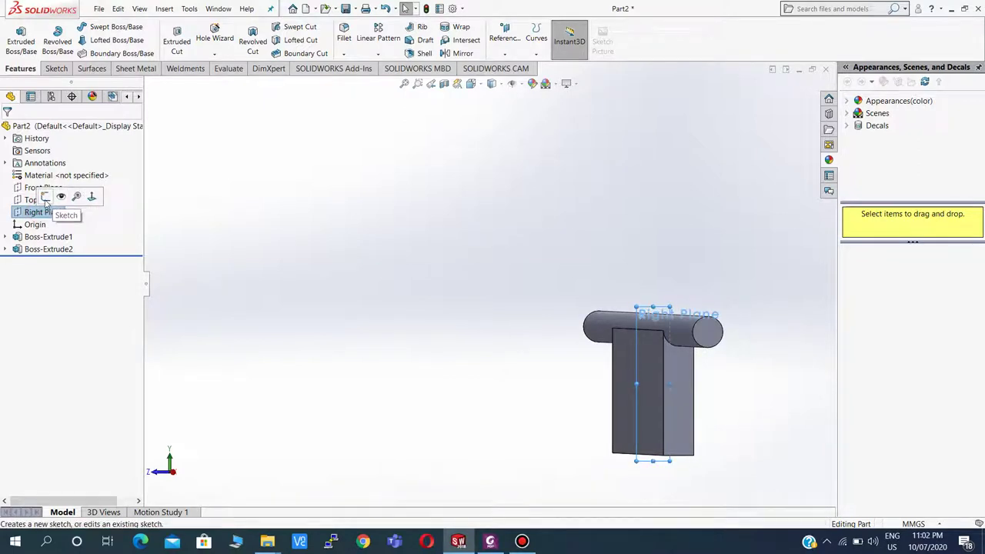
left_click(45, 197)
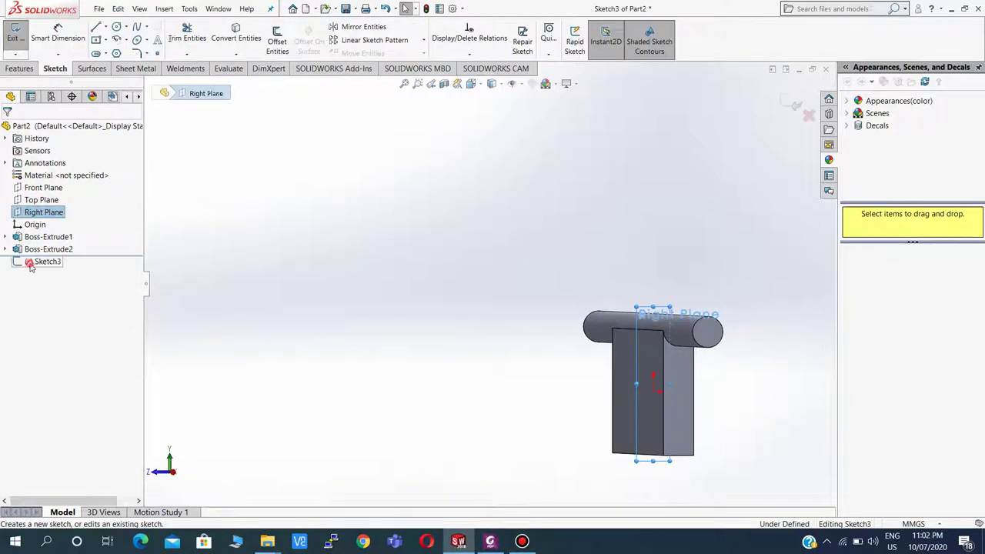
left_click(35, 261)
left_click(85, 248)
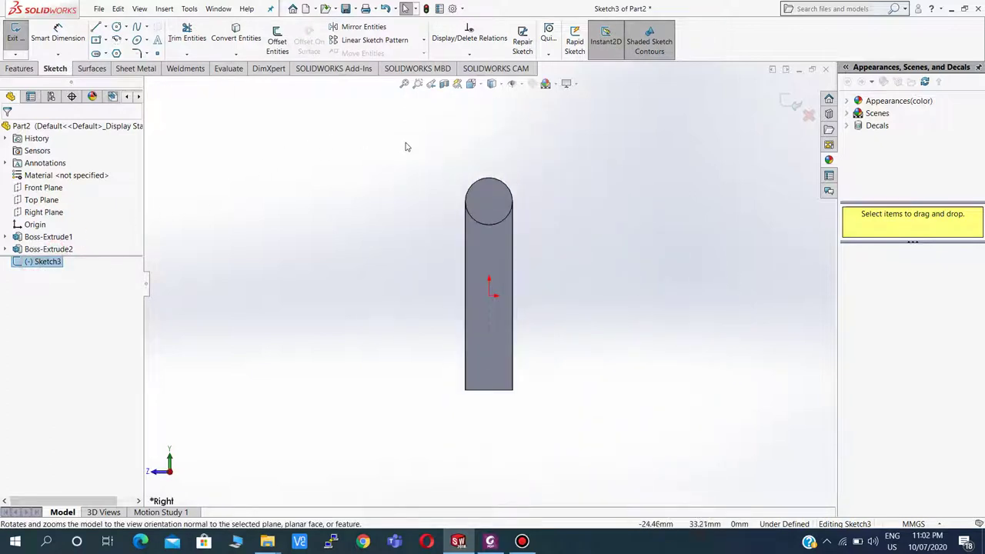
scroll(470, 193, "down", 3)
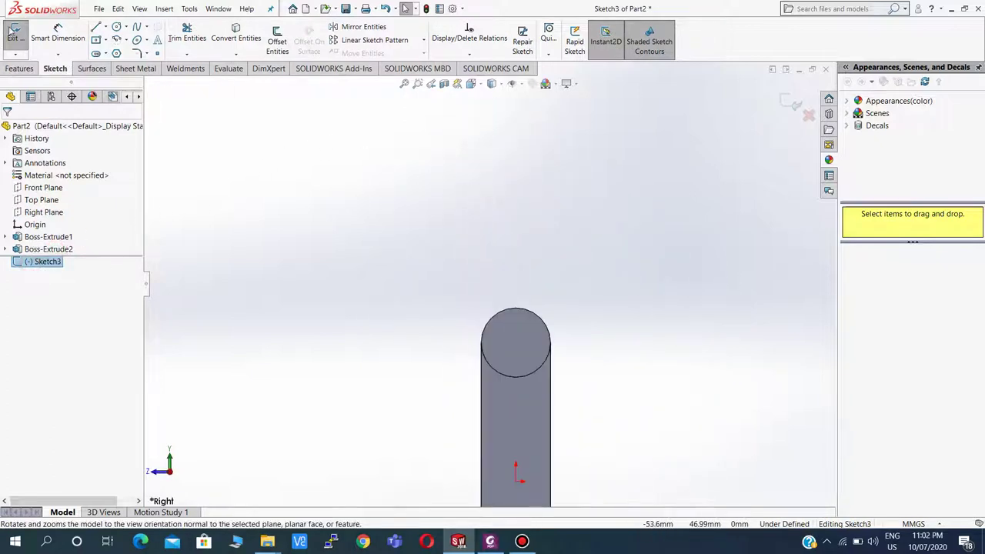
- Draw a vertical line rising from the top of the rod
left_click(96, 26)
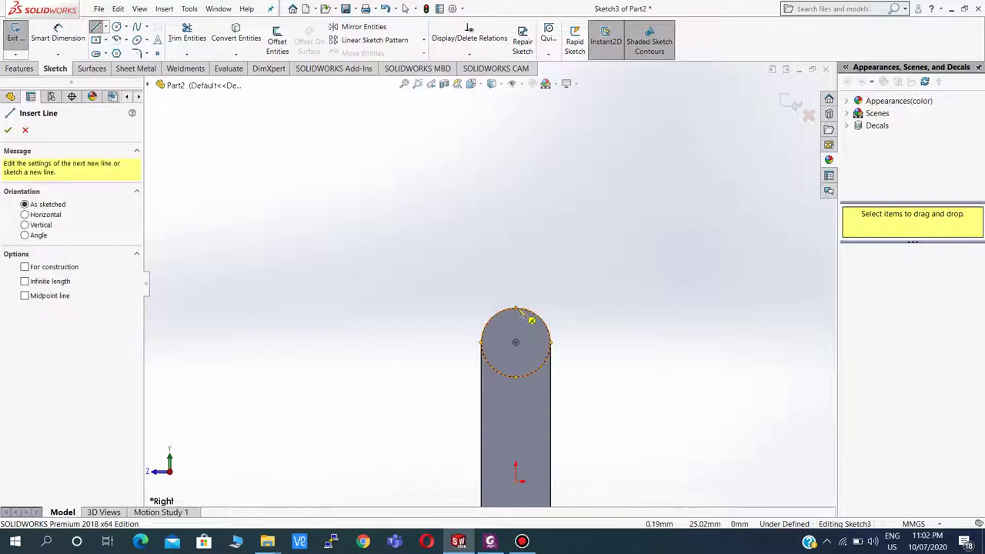
left_click(515, 308)
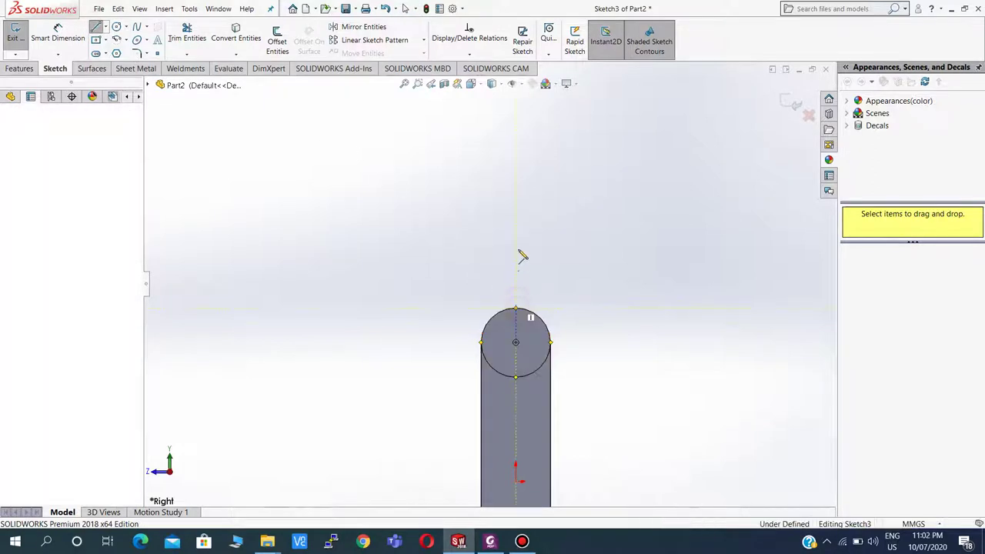
double_click(516, 202)
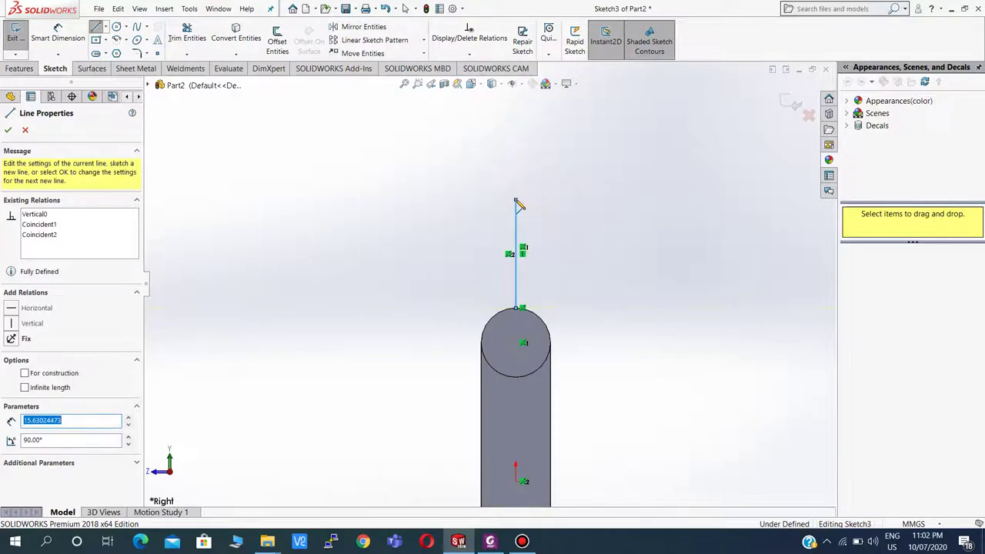
left_click(519, 201)
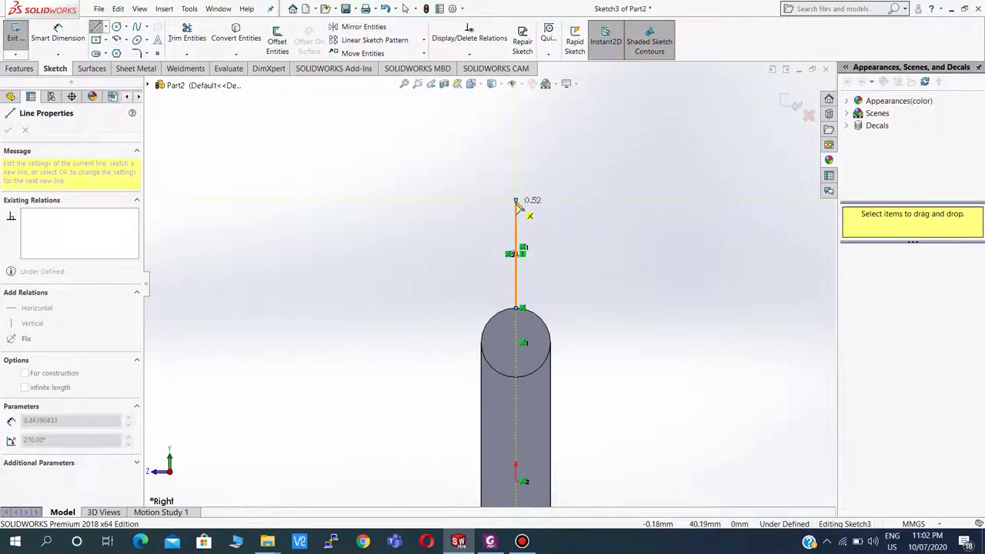
key("a")
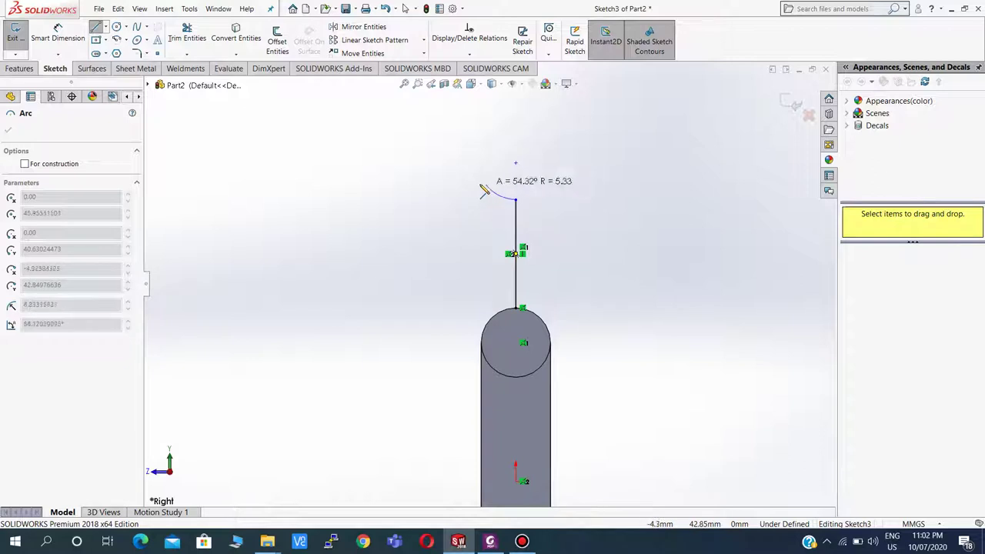
key("Escape")
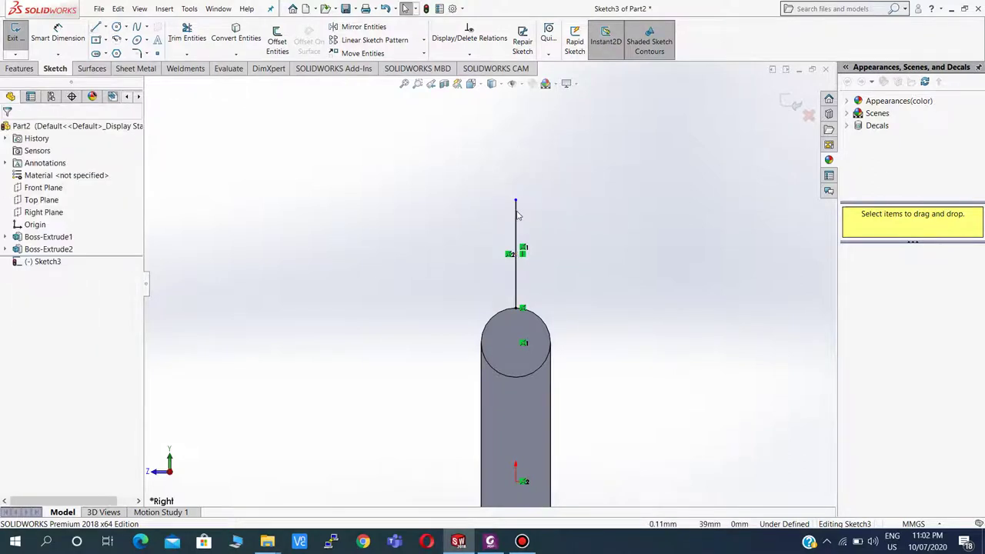
key("l")
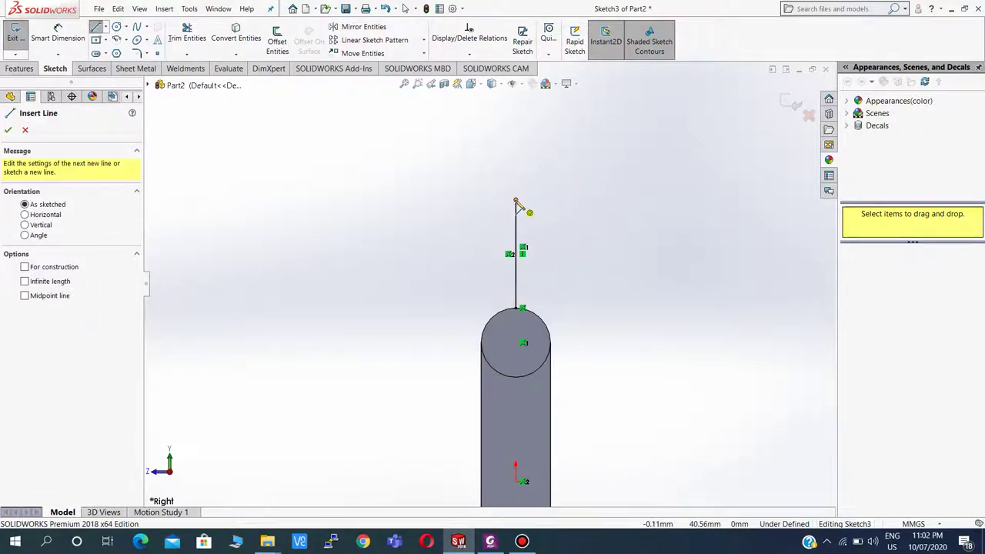
- Add a tangent bend, a line running left, and a downward arc to finish the path
left_click(516, 201)
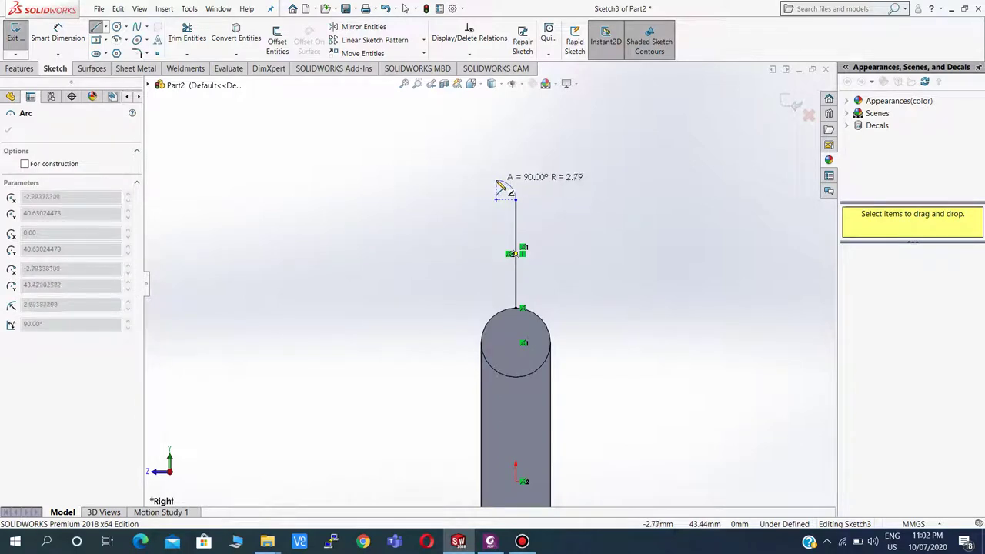
left_click(496, 180)
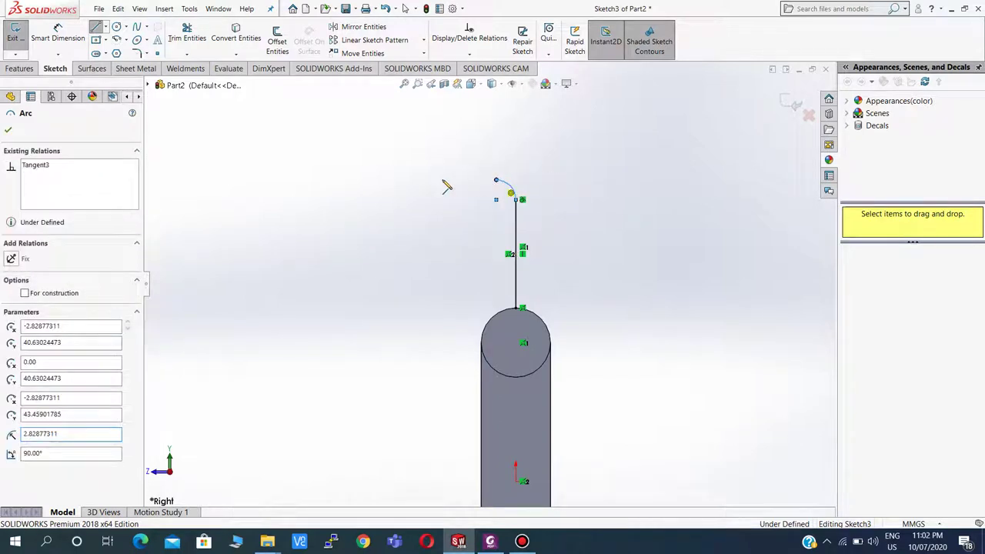
left_click(378, 181)
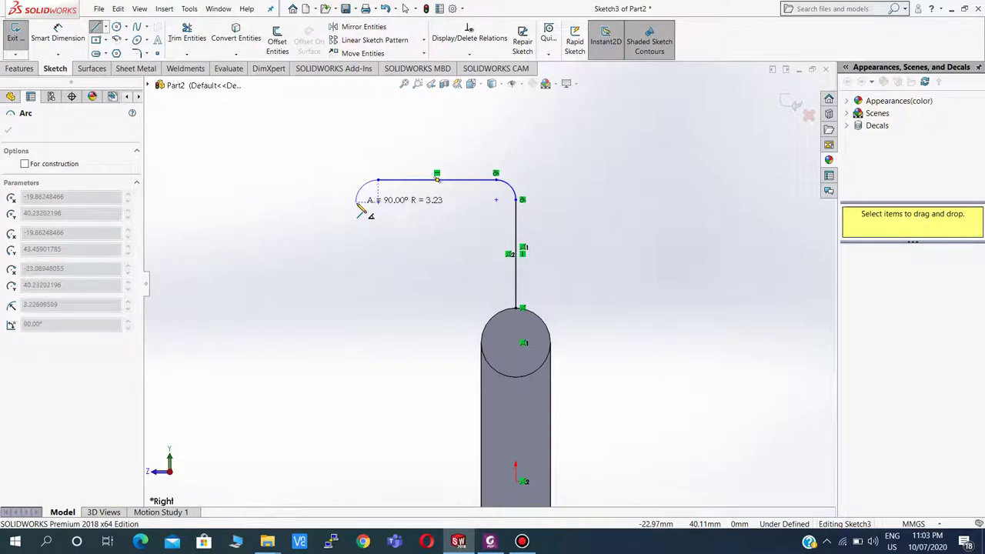
left_click(356, 202)
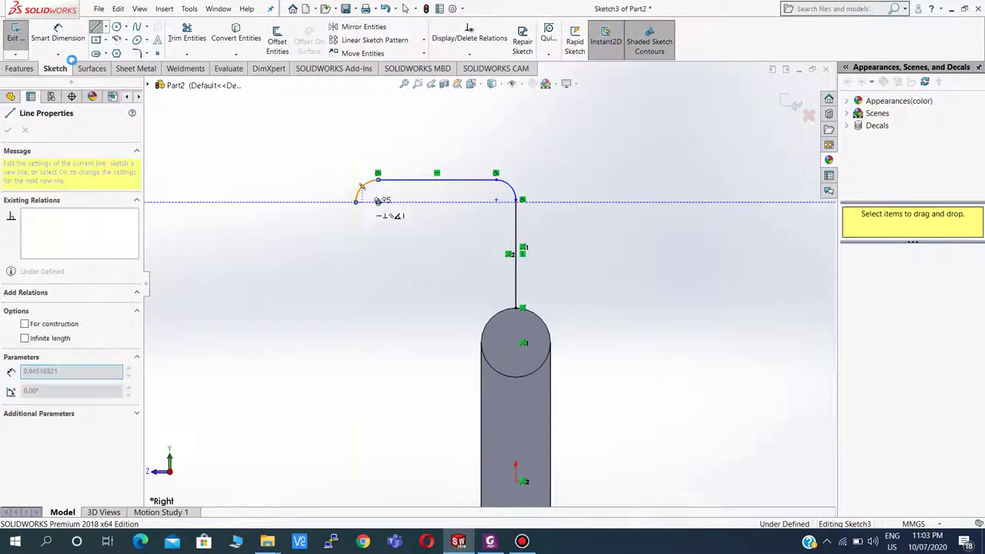
key("Escape")
left_click(66, 31)
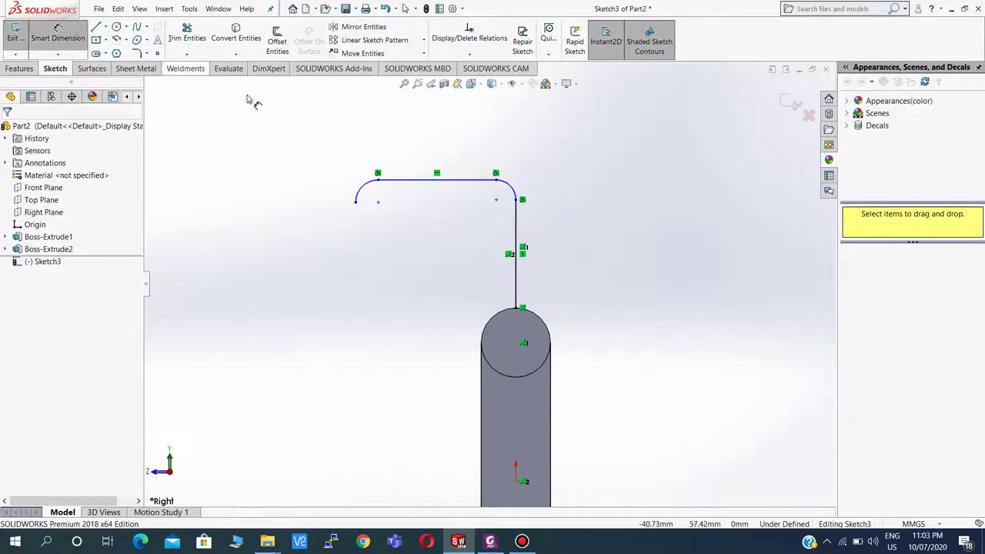
- Dimension the rising line to 15 mm and the first bend to R10, checking the PDF drawing
left_click(515, 231)
left_click(556, 248)
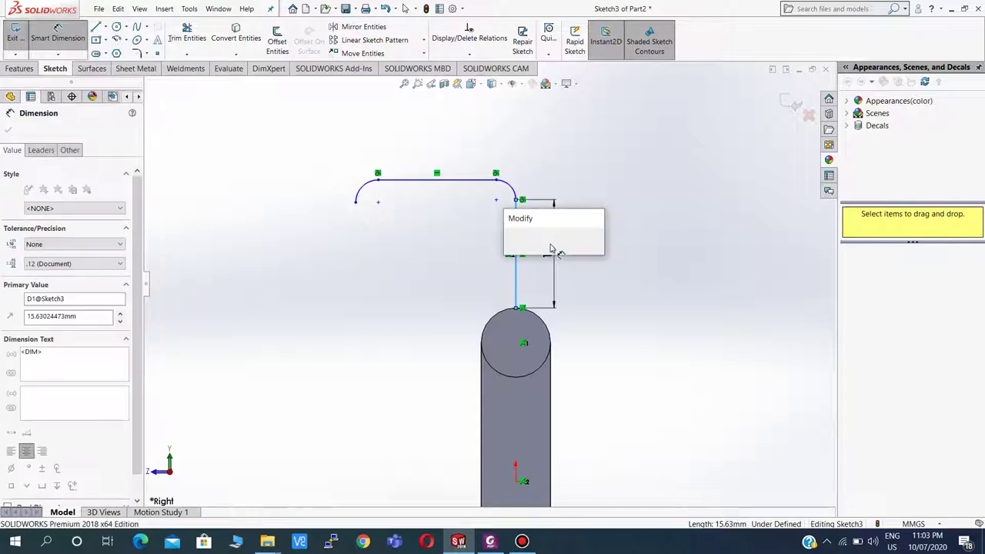
key("Return")
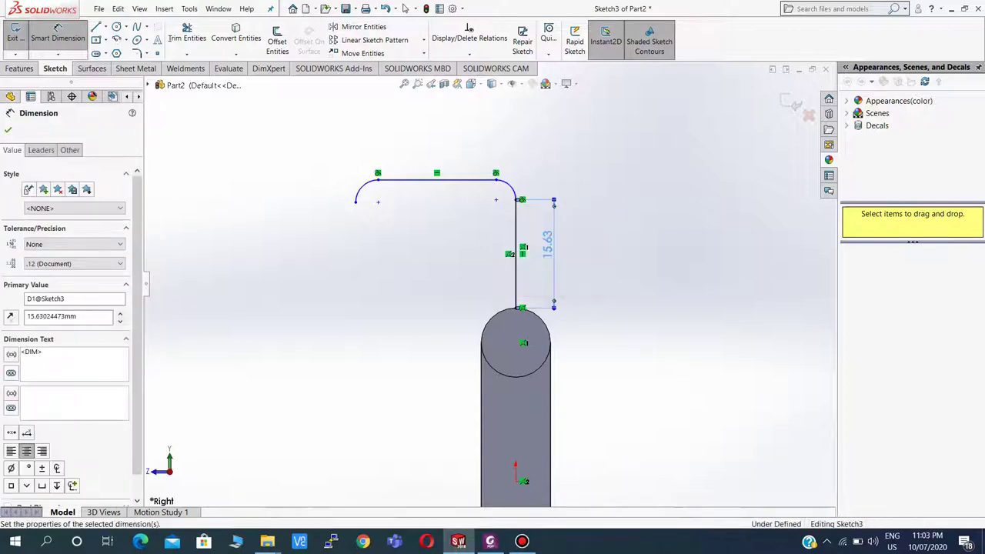
left_click(512, 190)
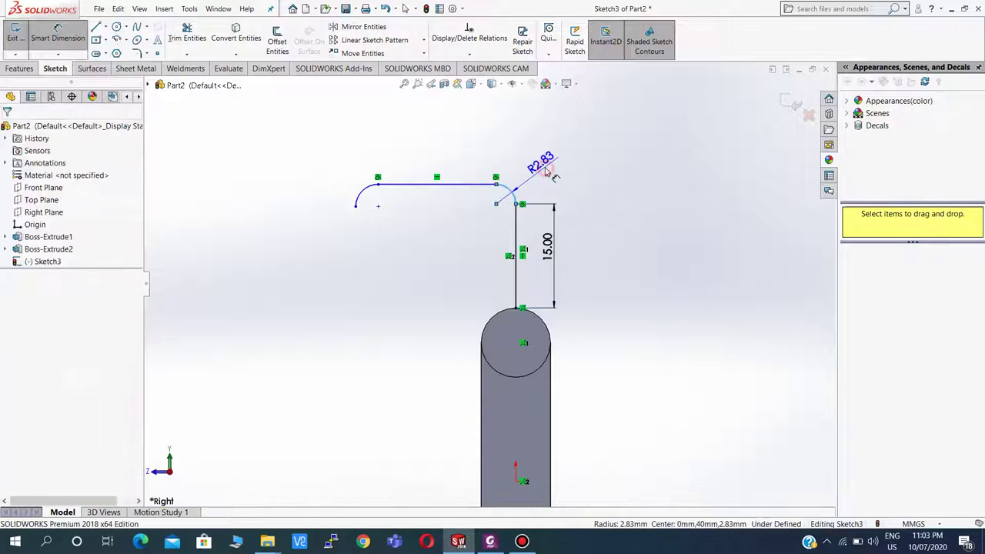
left_click(545, 171)
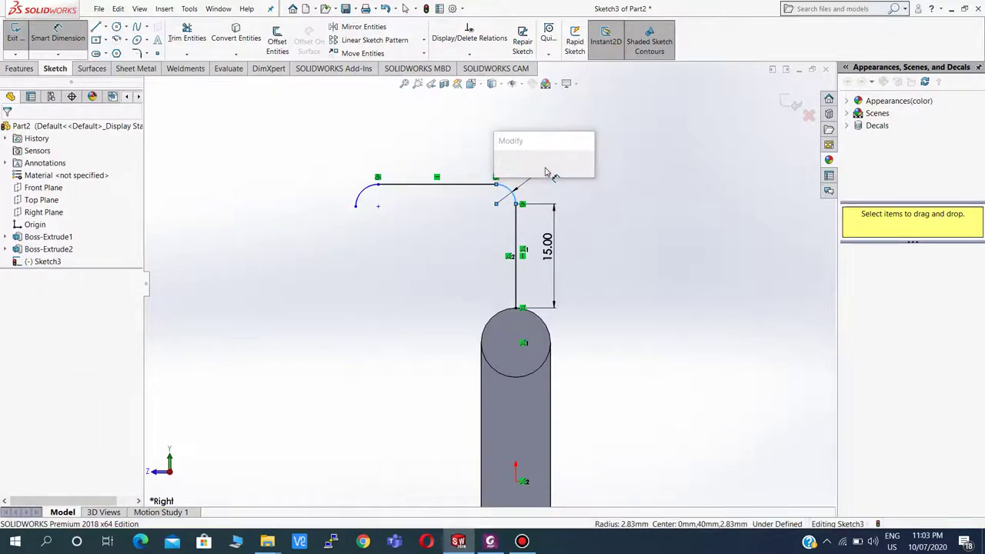
left_click(491, 543)
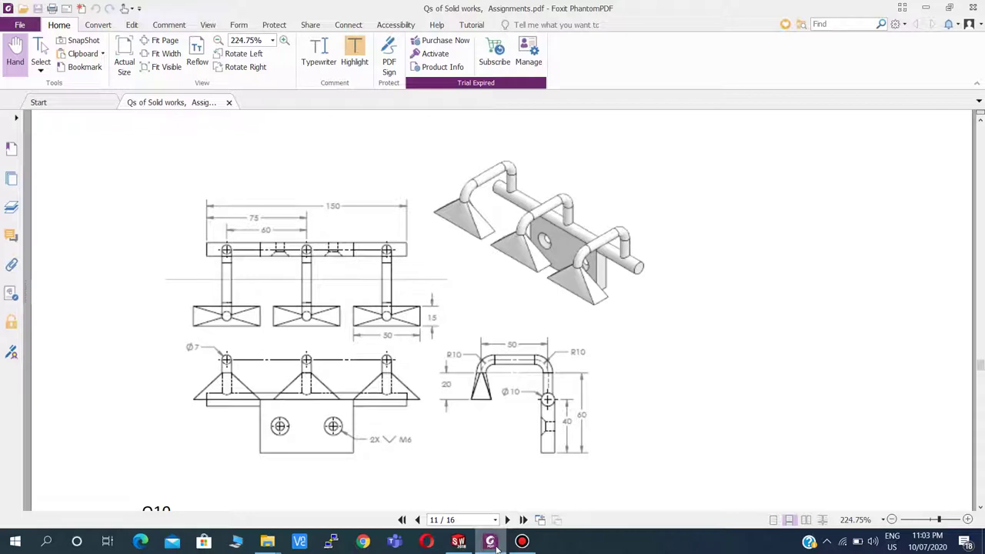
left_click(491, 542)
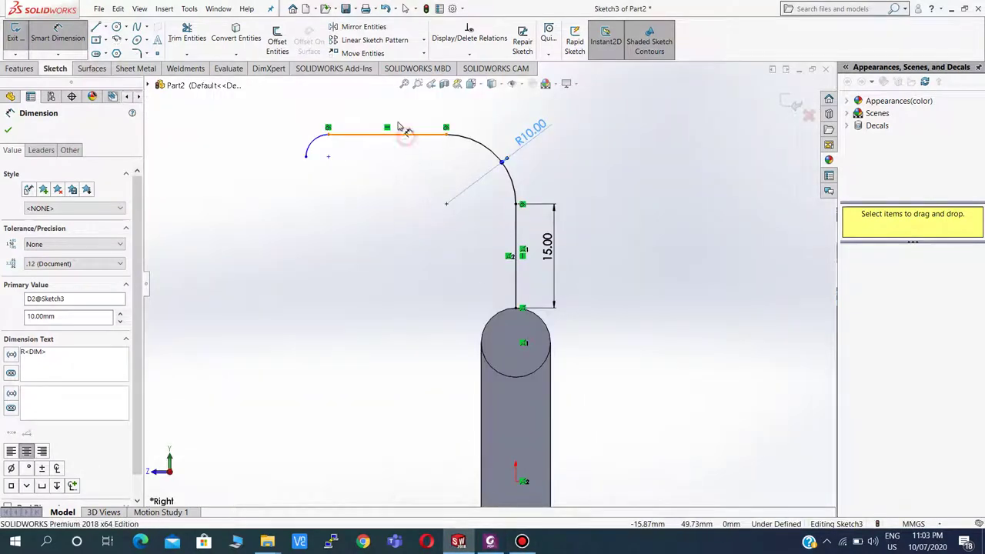
- Dimension the top horizontal line to 30 mm and the left downward arc to R10
left_click(402, 135)
left_click(391, 112)
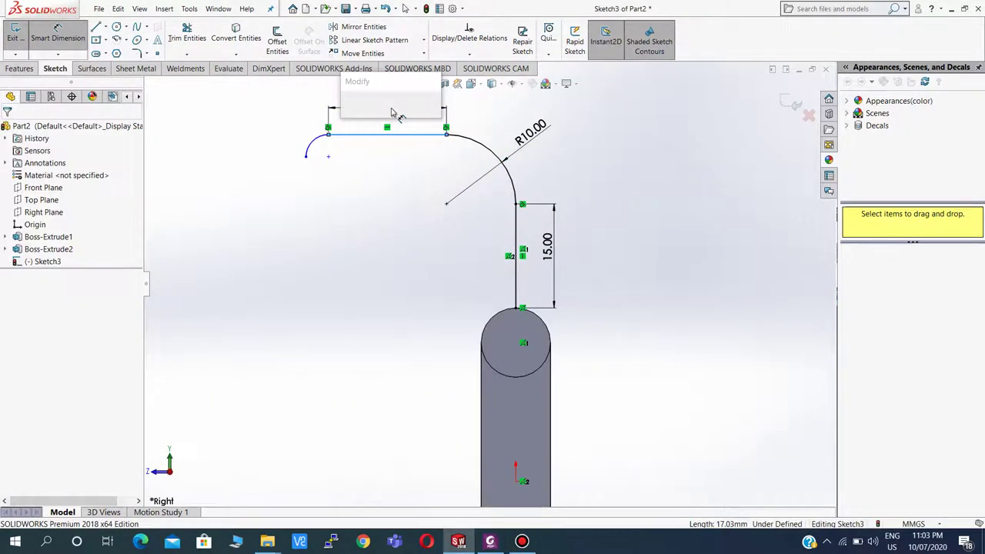
type("30")
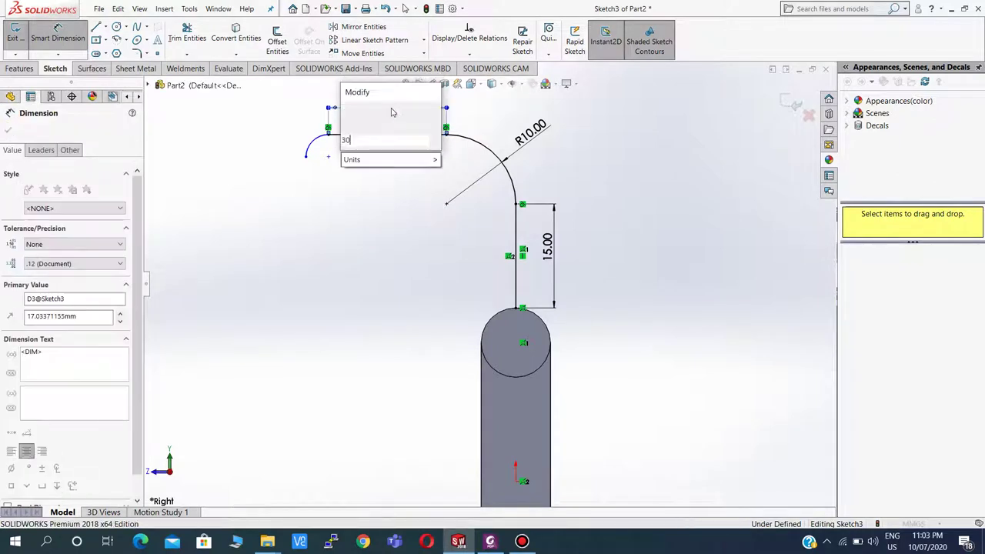
key("Return")
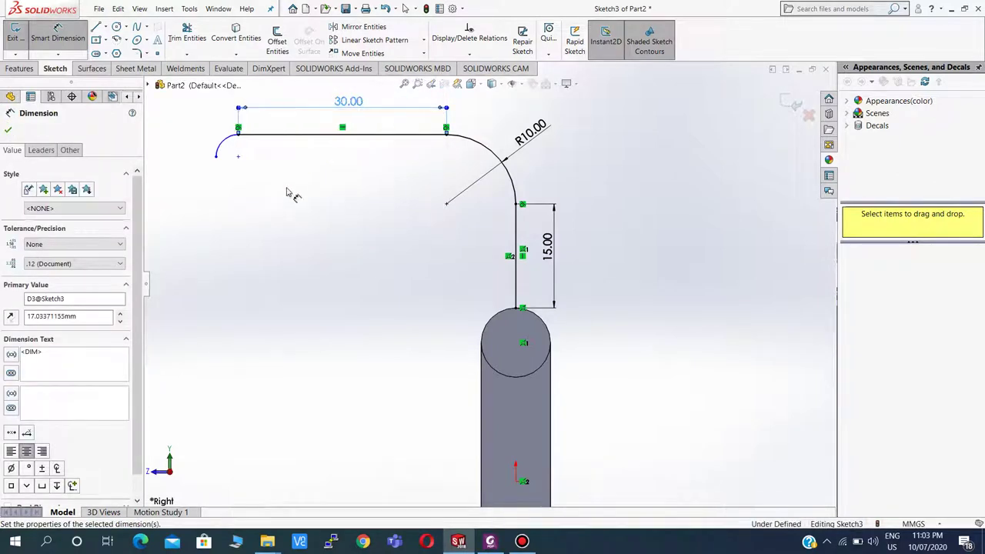
key("z")
scroll(372, 223, "down", 5)
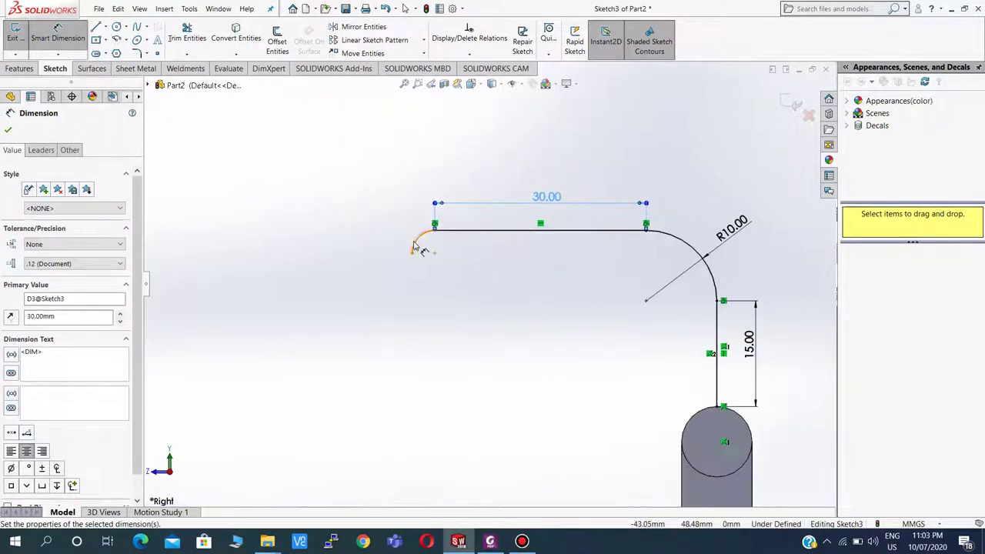
left_click(417, 246)
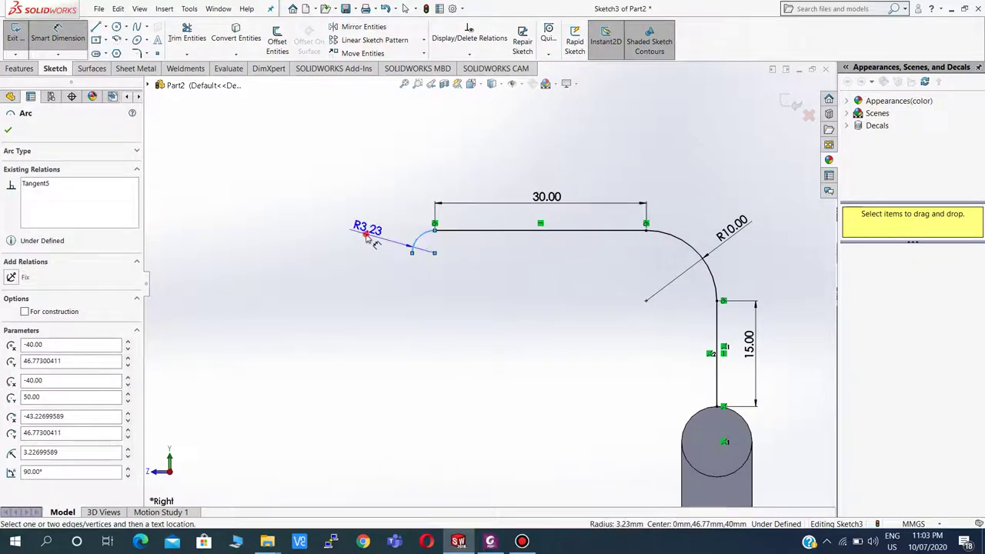
left_click(367, 238)
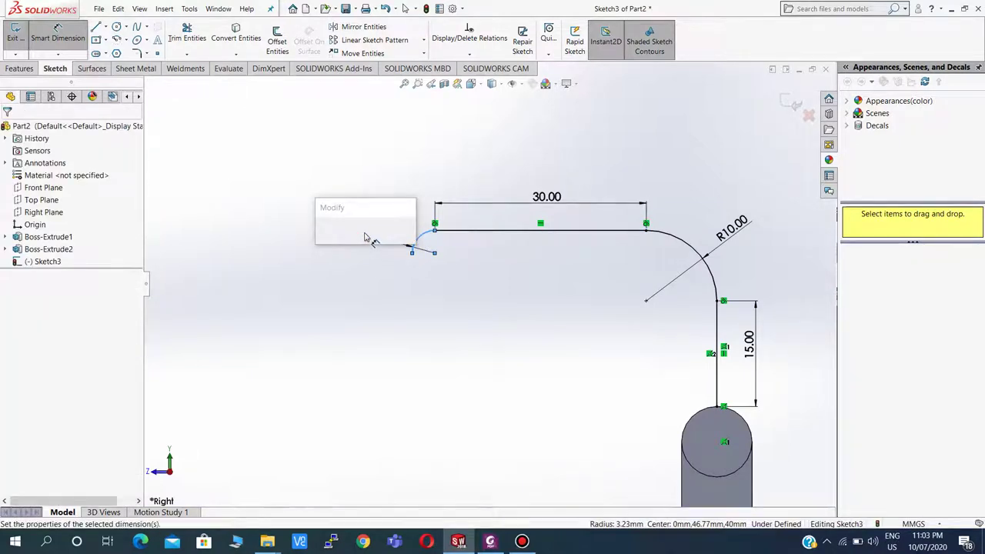
type("10")
key("Return")
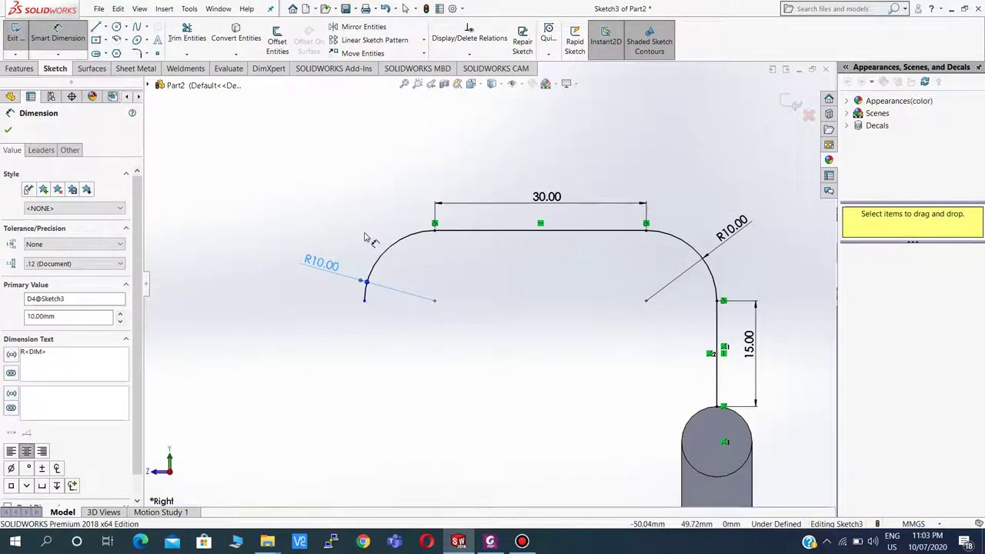
key("Escape")
key("Escape")
middle_click_drag(451, 300, 485, 325)
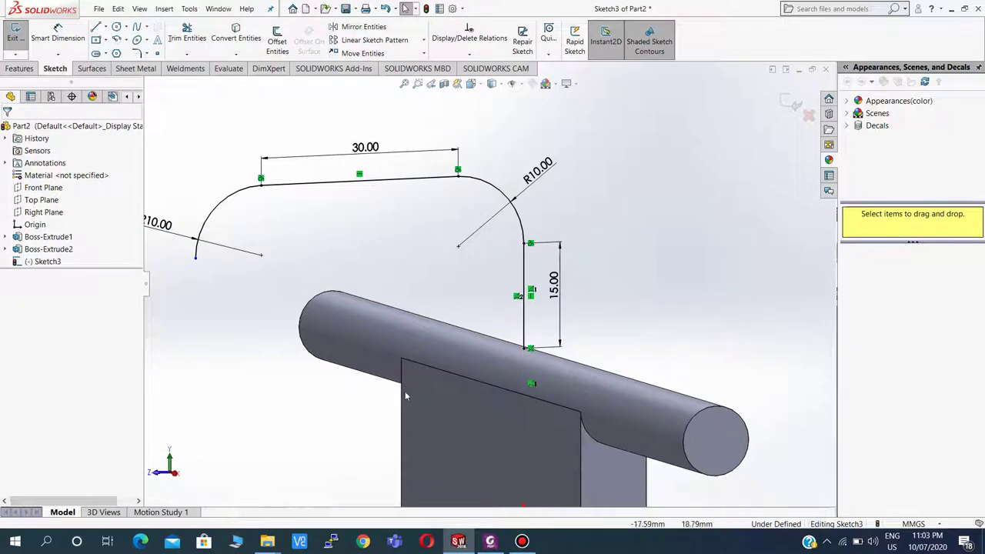
- Orbit to check the tube path in 3D, then exit Sketch3
scroll(523, 350, "up", 3)
middle_click_drag(523, 350, 415, 187)
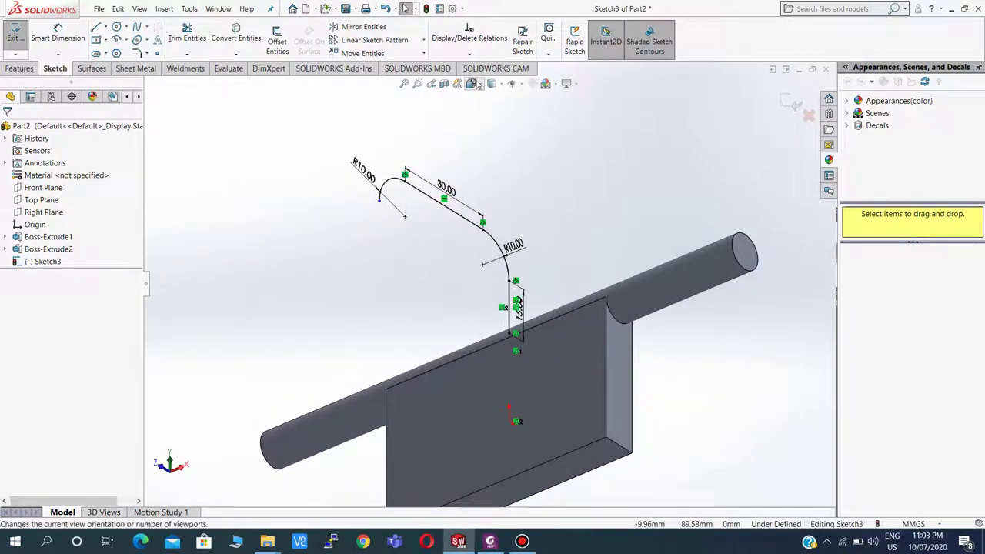
left_click(17, 68)
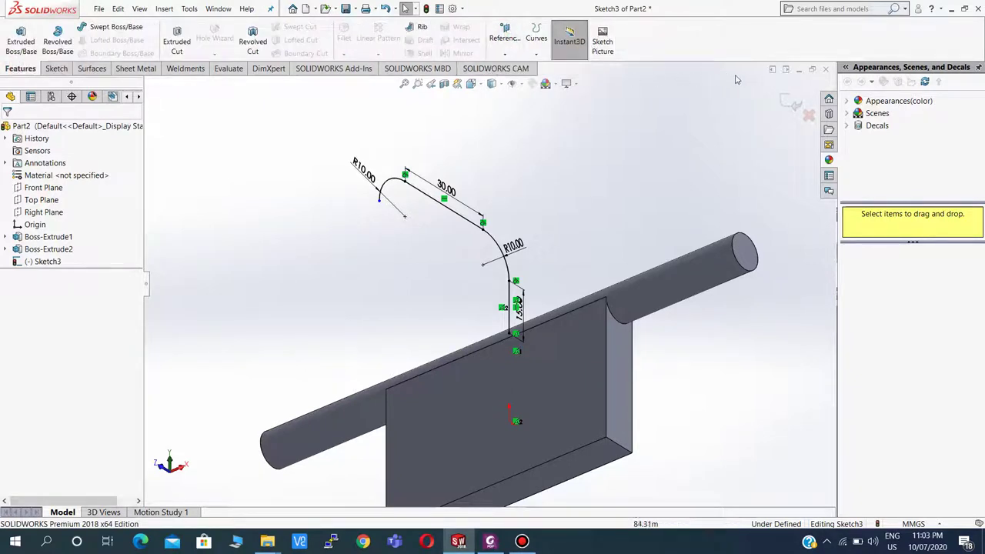
left_click(791, 103)
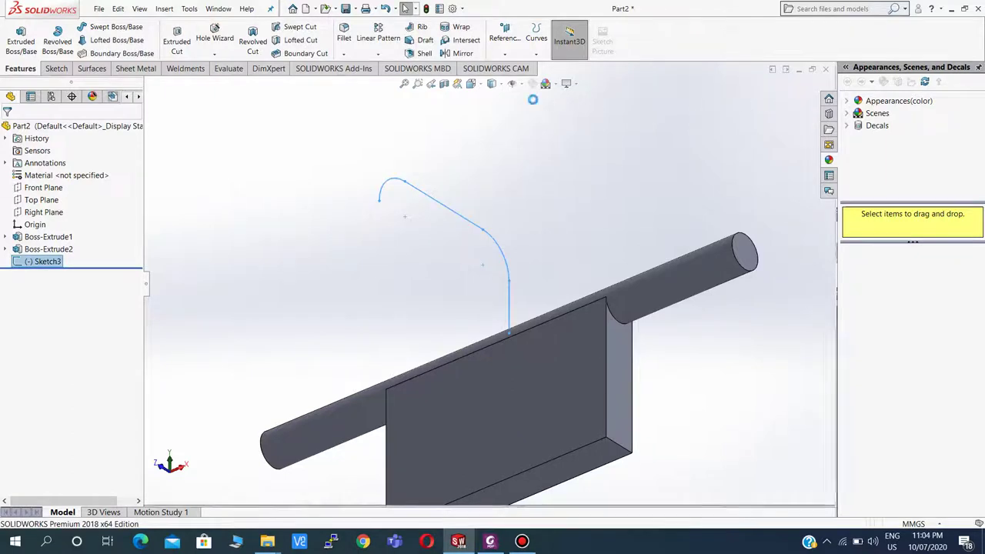
- Create Plane1 through the tube path's free endpoint, perpendicular to the end arc
left_click(509, 41)
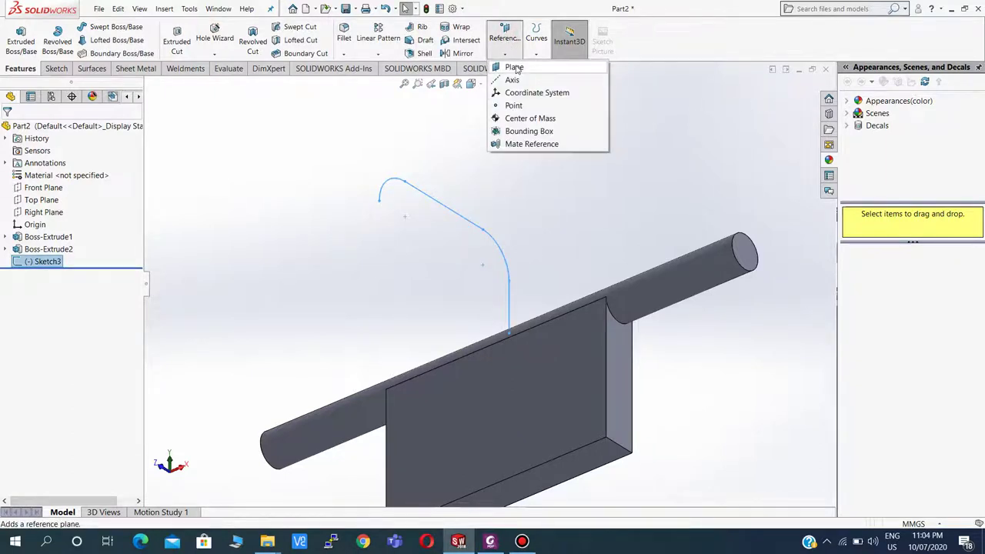
left_click(514, 68)
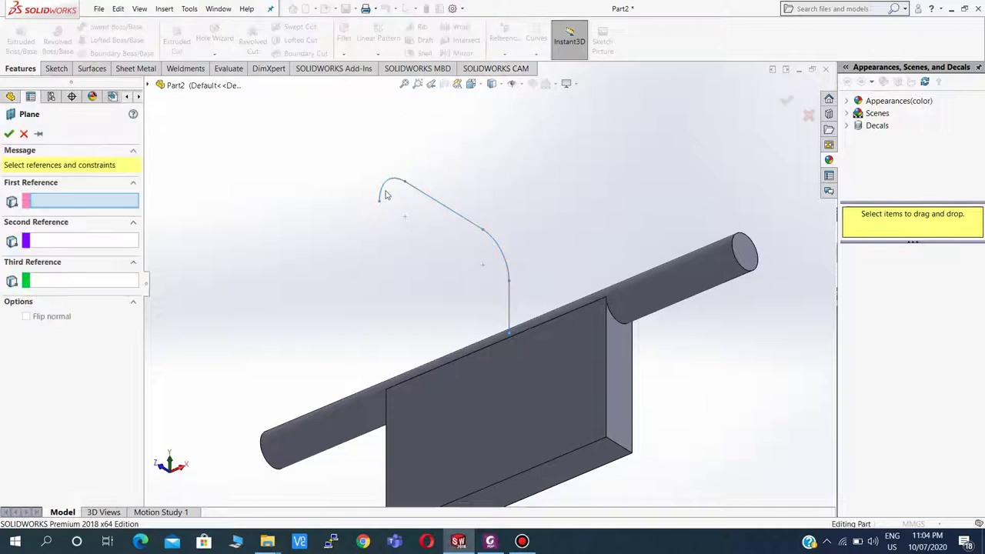
scroll(385, 203, "down", 2)
scroll(397, 231, "down", 1)
scroll(438, 246, "down", 1)
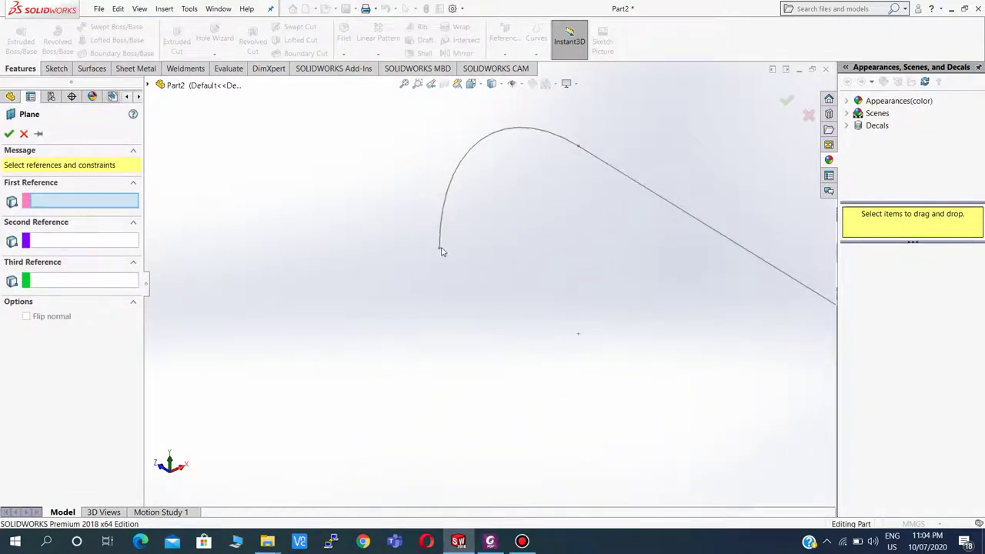
left_click(439, 249)
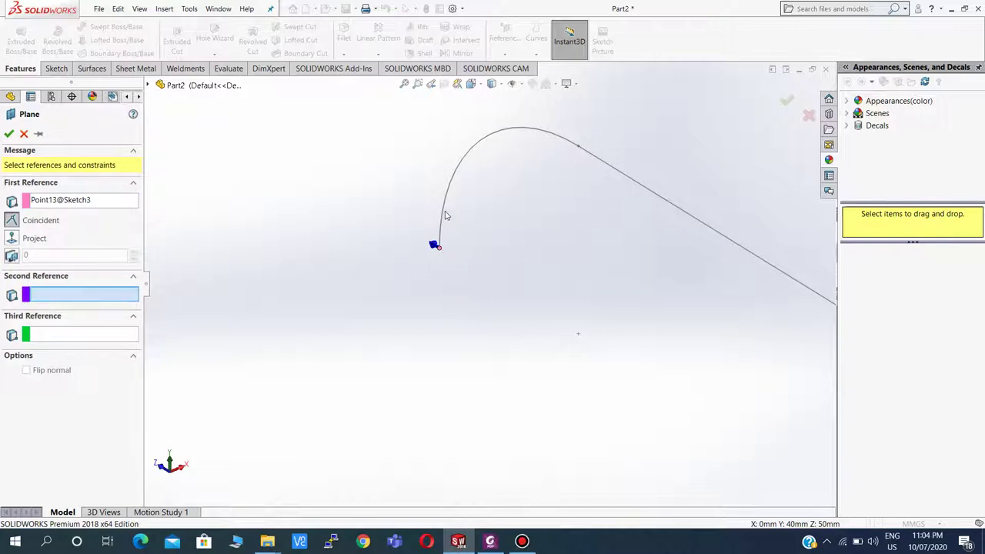
left_click(443, 215)
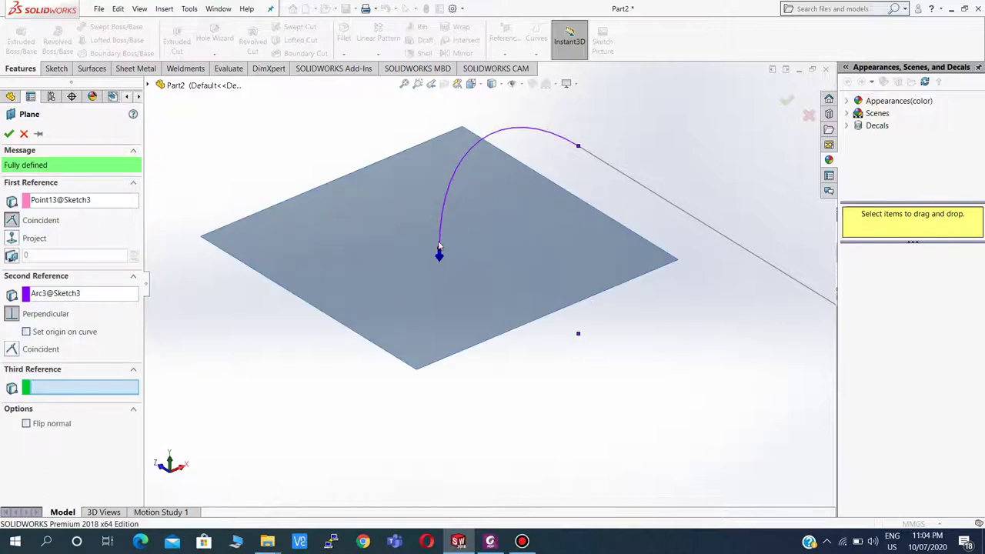
mouse_move(486, 202)
middle_mouse_down()
mouse_move(488, 268)
mouse_move(456, 220)
middle_mouse_up()
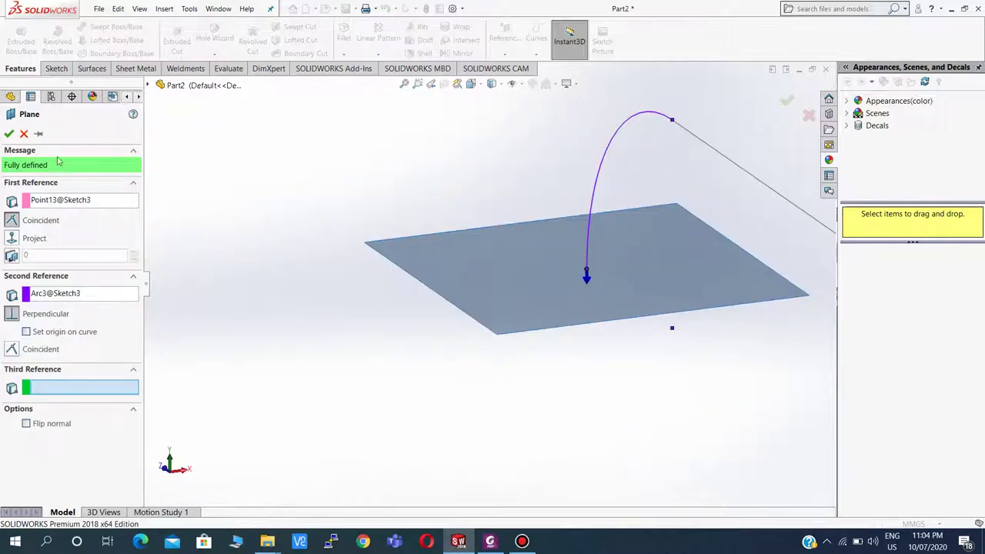
left_click(7, 134)
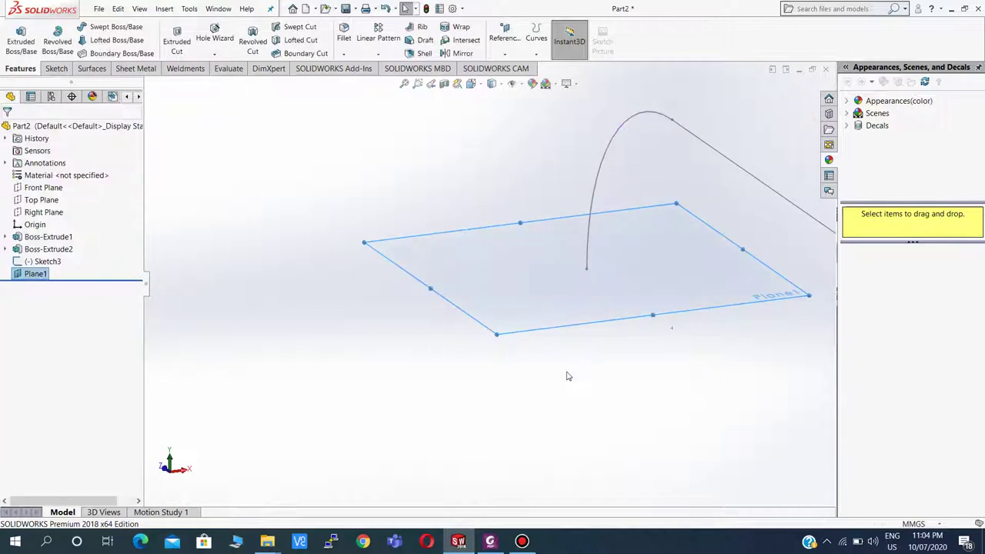
middle_click_drag(561, 334, 534, 244)
scroll(537, 225, "down", 3)
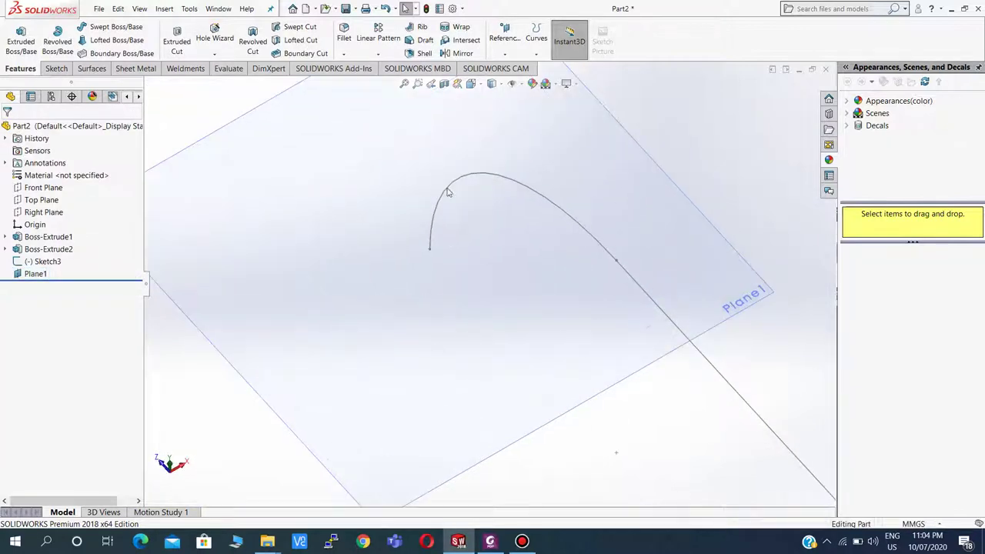
- Start Sketch4 on Plane1, view it normal-to, and draw a circle centred at the path's end
left_click(401, 162)
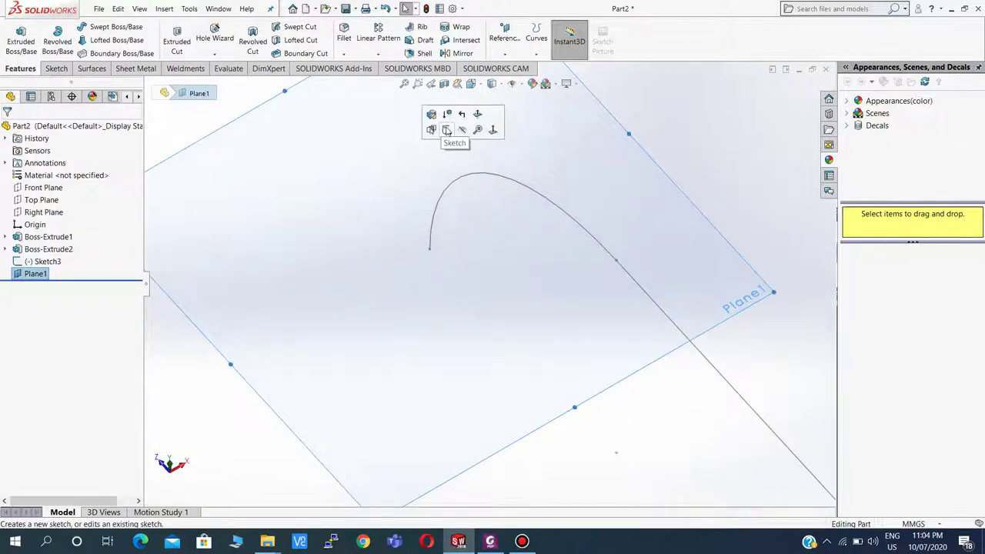
left_click(451, 130)
left_click(30, 291)
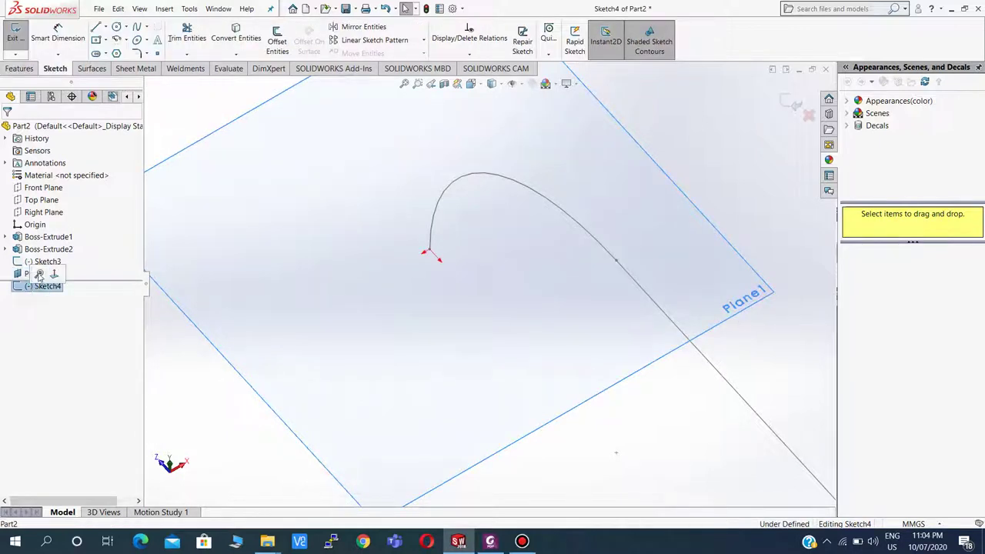
left_click(40, 275)
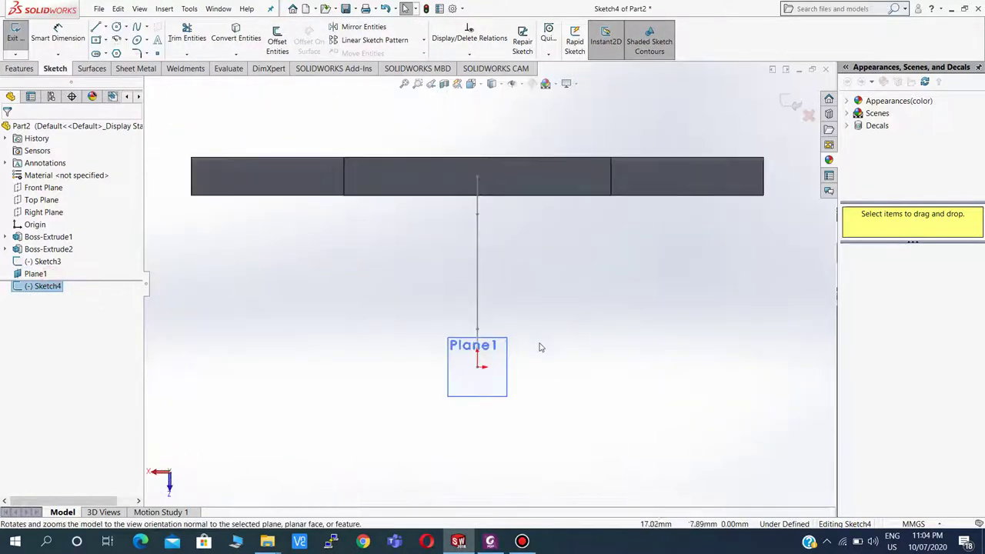
scroll(539, 344, "down", 5)
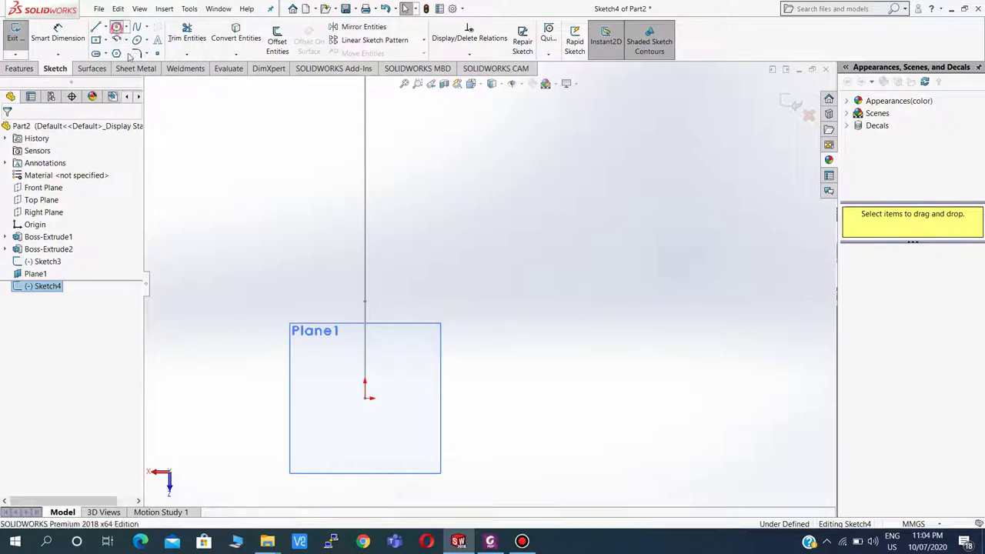
left_click(116, 26)
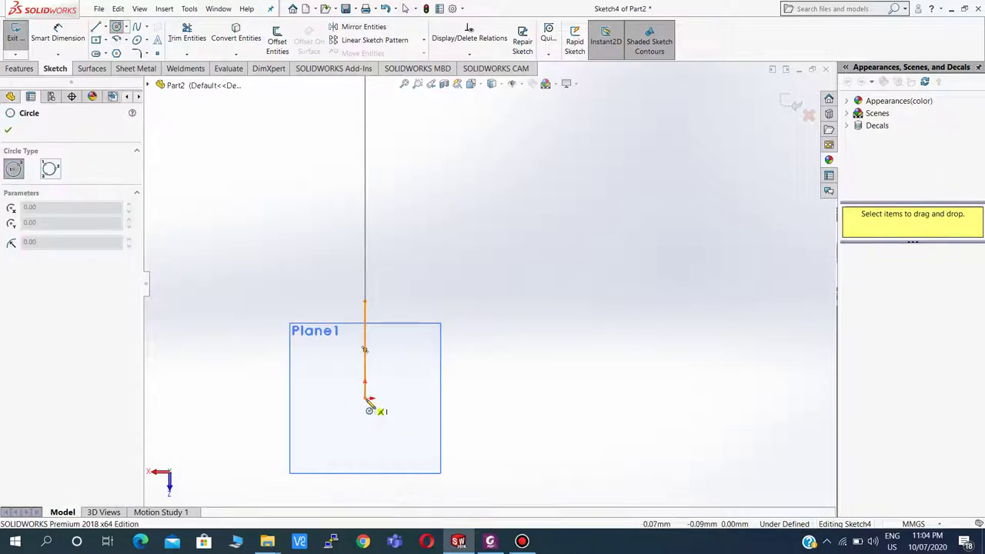
left_click(365, 398)
left_click(410, 363)
key("Escape")
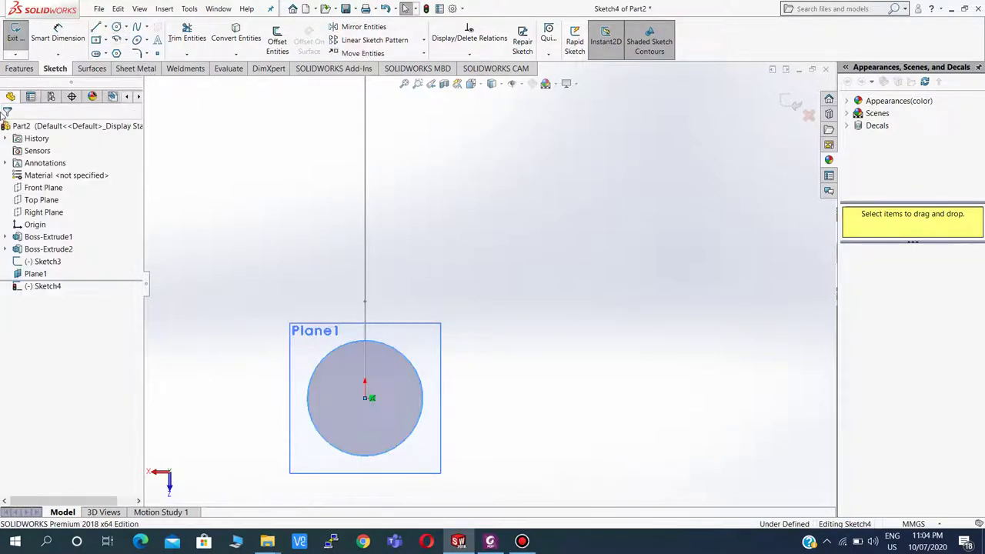
- Dimension the circle to a 10 mm diameter
left_click(58, 35)
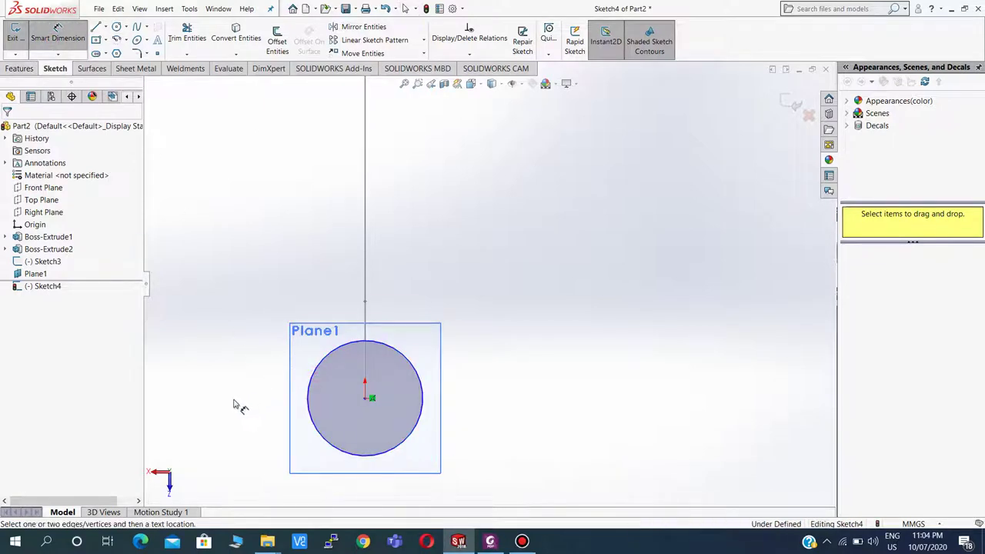
left_click(310, 385)
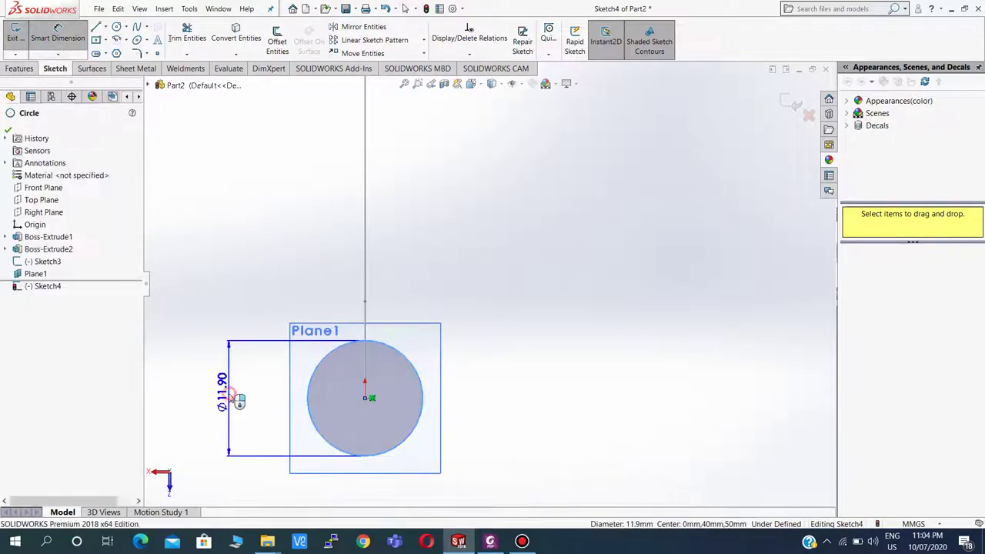
left_click(237, 399)
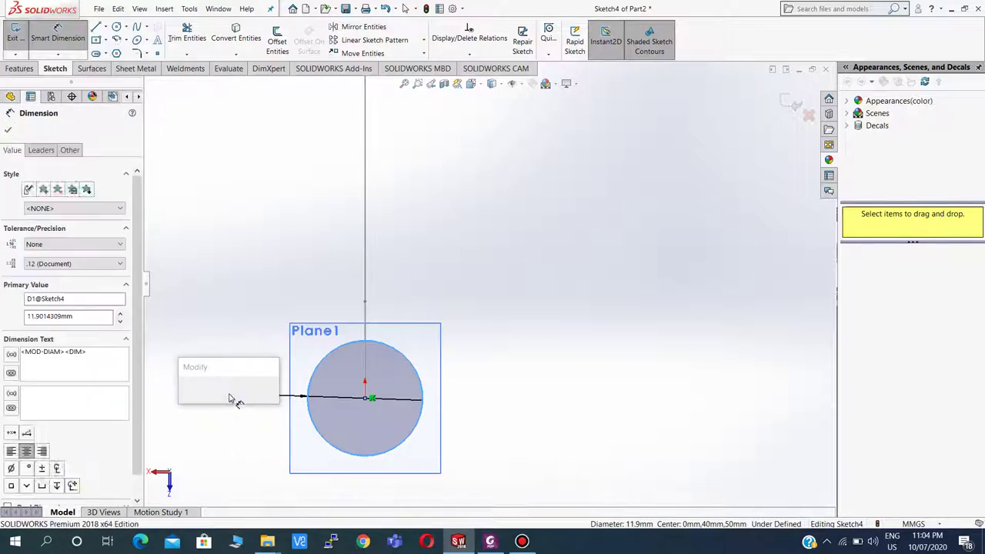
type("10")
key("Return")
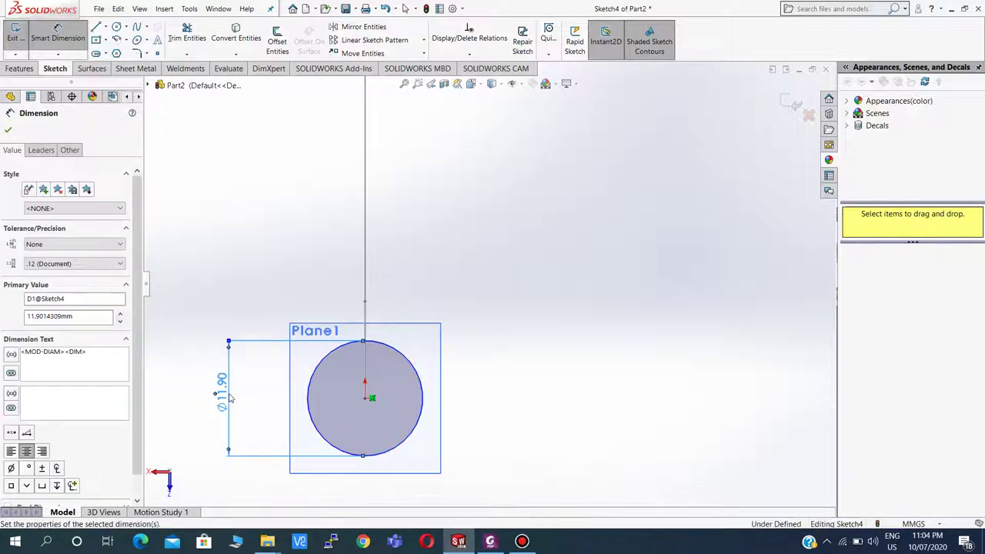
left_click(248, 310)
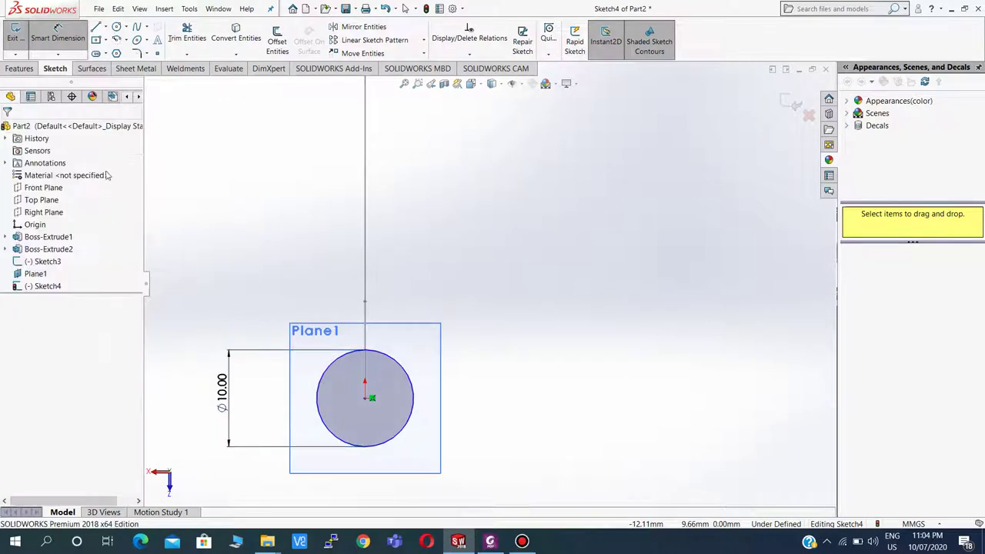
left_click(21, 69)
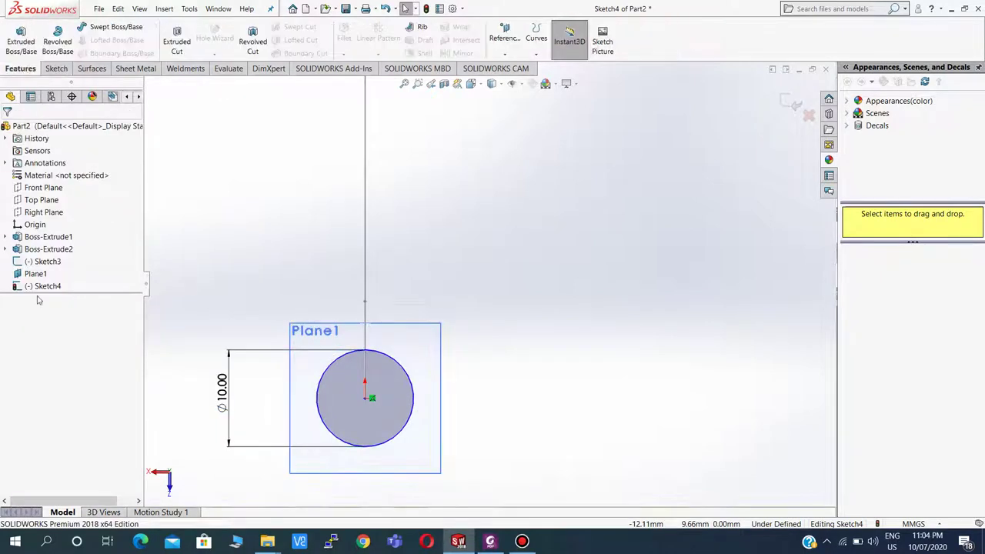
- Sweep the 10 mm Sketch4 circle along the Sketch3 path to form the bent tube
left_click(107, 28)
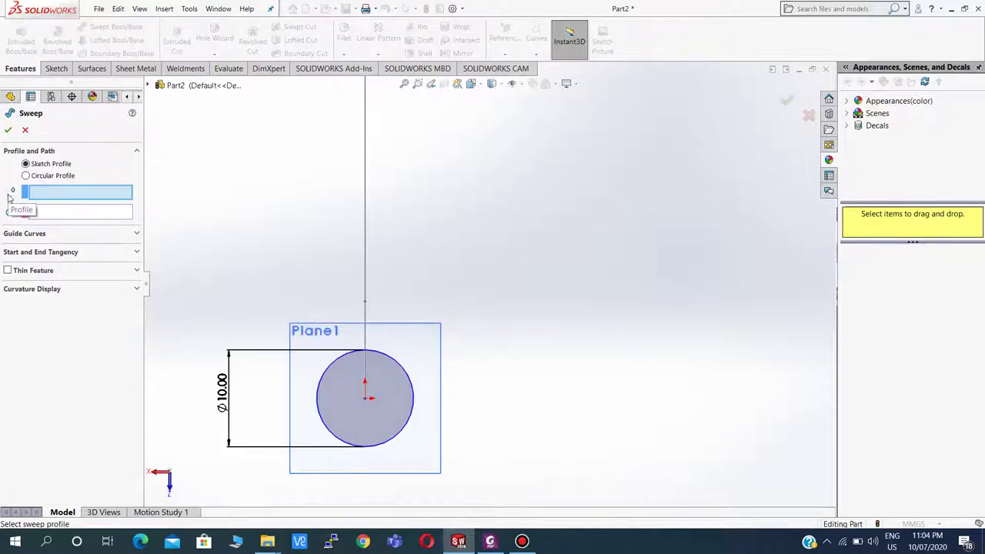
left_click(333, 370)
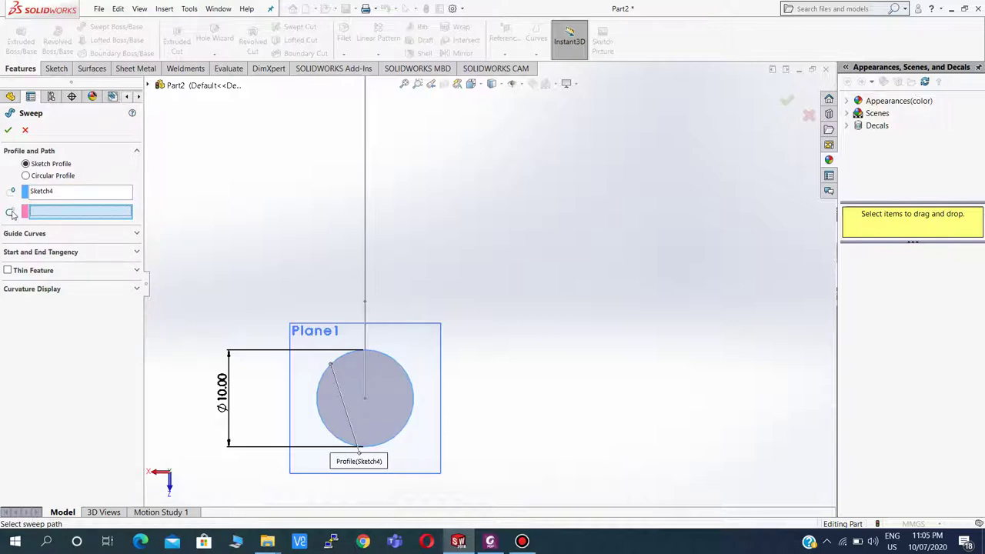
left_click(367, 273)
mouse_move(541, 330)
middle_mouse_down()
mouse_move(521, 316)
mouse_move(552, 309)
mouse_move(449, 315)
mouse_move(453, 421)
mouse_move(585, 204)
middle_mouse_up()
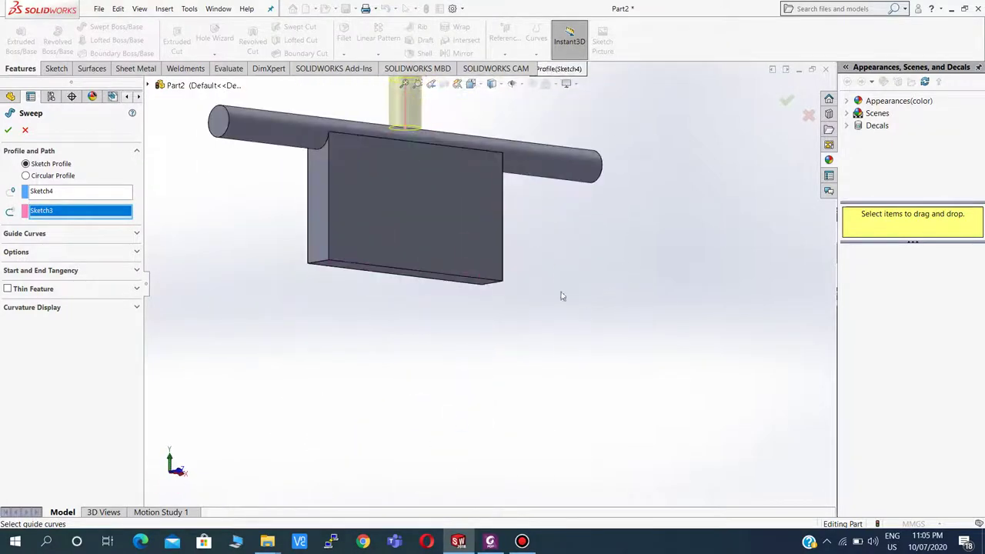
left_click(7, 131)
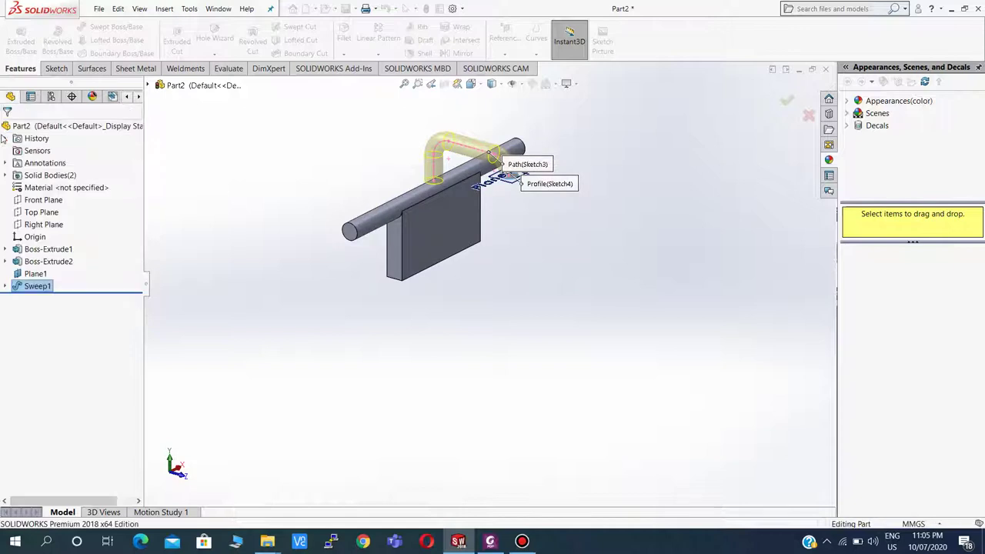
- Edit Sweep1 and enable Align with end faces
right_click(20, 289)
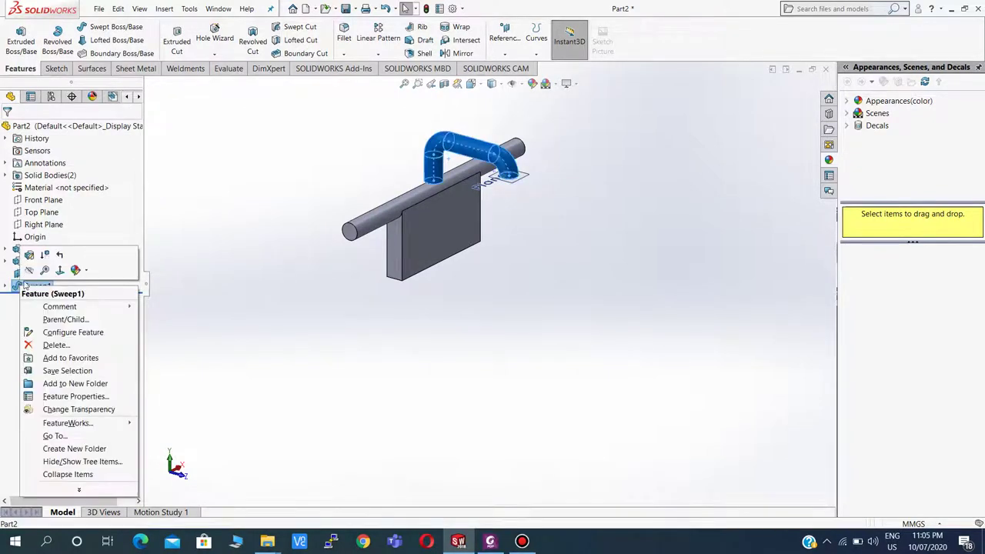
left_click(33, 259)
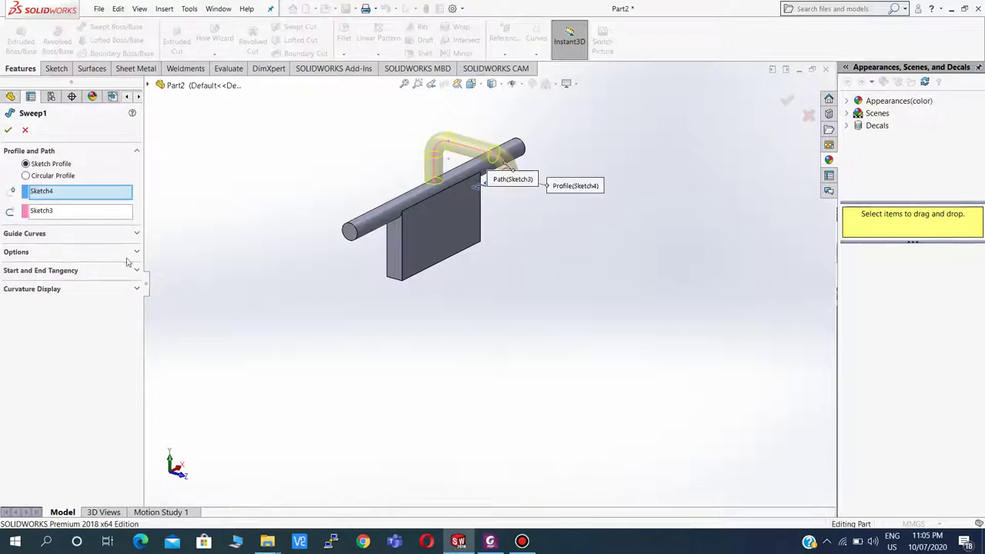
left_click(137, 252)
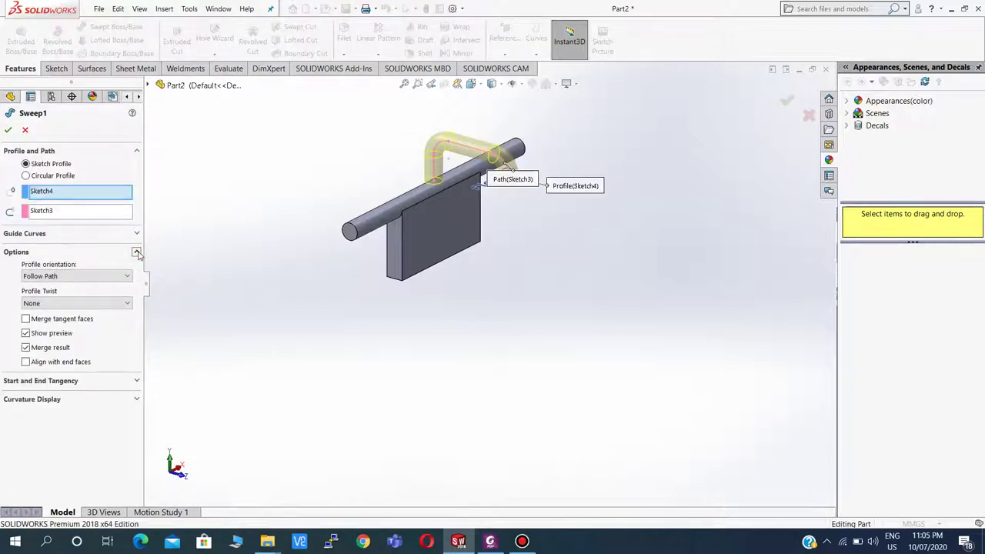
left_click(27, 362)
left_click(12, 129)
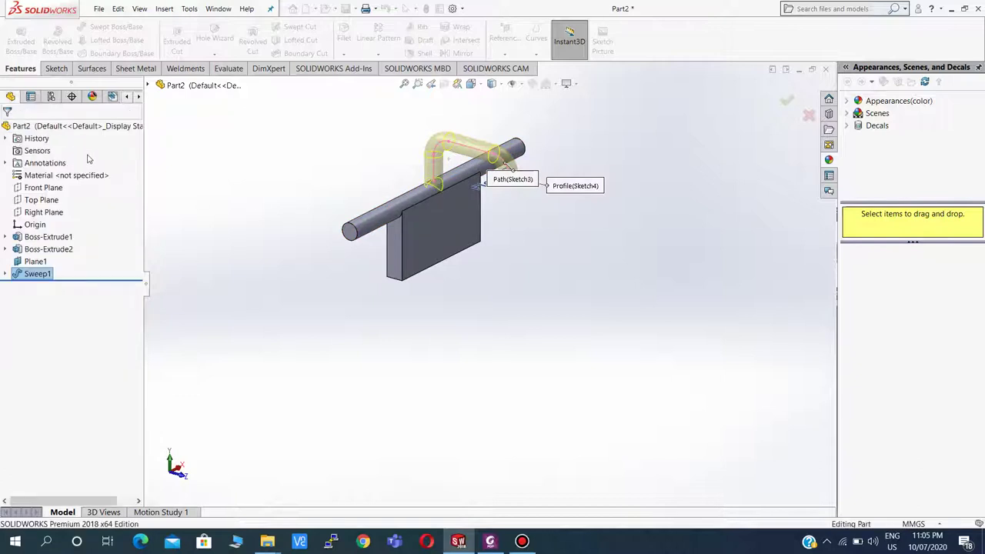
mouse_move(464, 211)
middle_mouse_down()
mouse_move(536, 209)
mouse_move(577, 170)
mouse_move(611, 204)
mouse_move(539, 219)
mouse_move(543, 212)
middle_mouse_up()
scroll(465, 227, "down", 5)
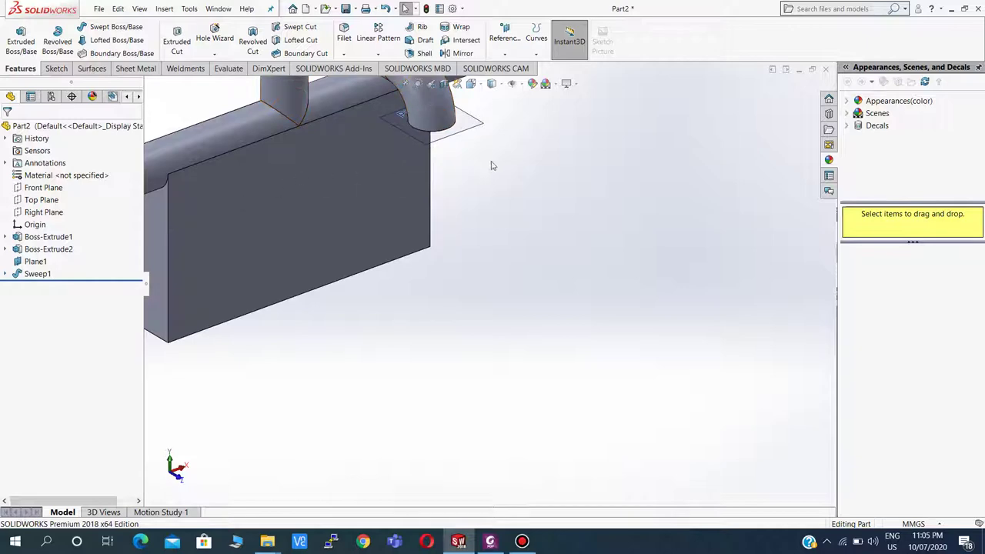
middle_click_drag(492, 165, 425, 168)
scroll(459, 194, "up", 5)
mouse_move(367, 231)
middle_mouse_down()
mouse_move(424, 103)
mouse_move(343, 261)
middle_mouse_up()
key("alt+Tab")
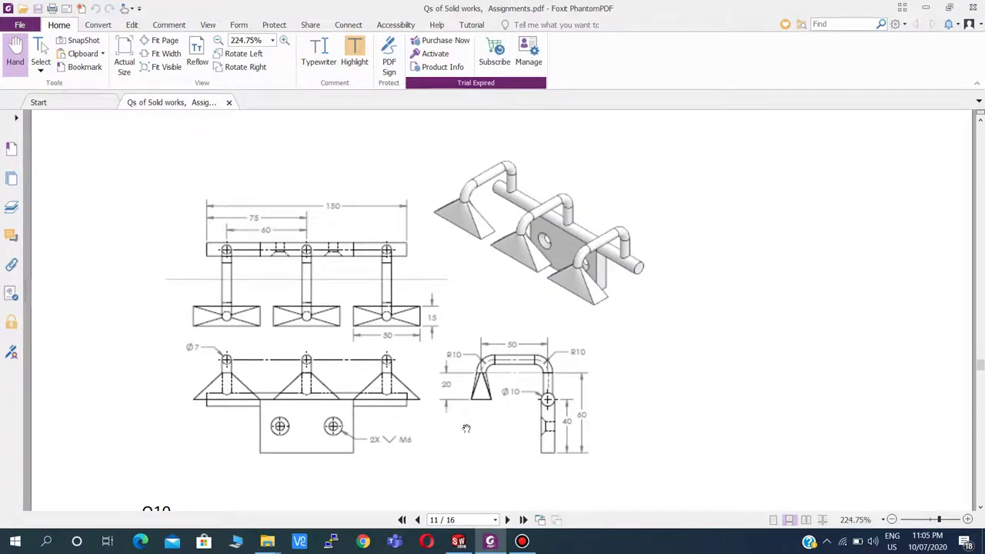
- Create Plane2 offset 20 mm from Plane1, below the tube's open end
left_click(500, 544)
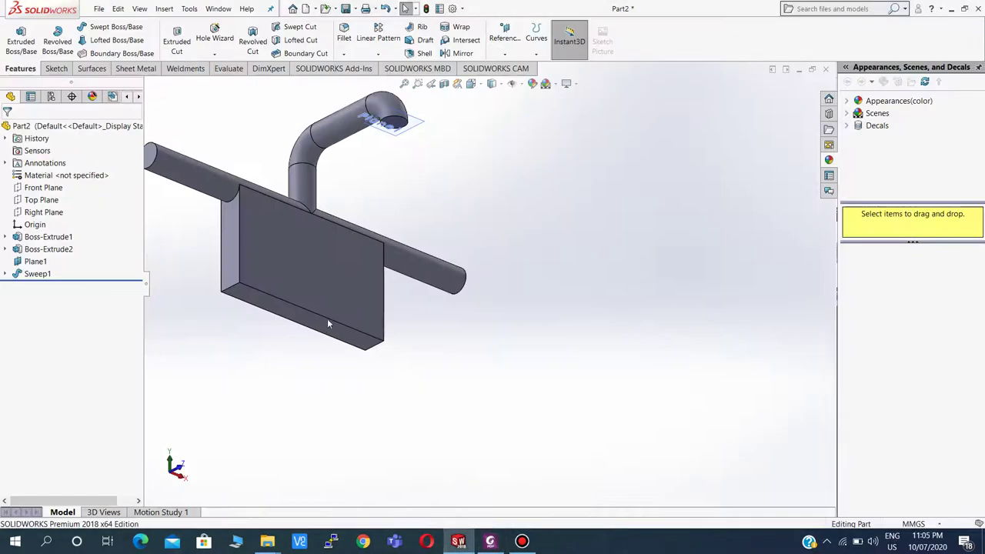
scroll(445, 158, "down", 2)
scroll(408, 176, "down", 3)
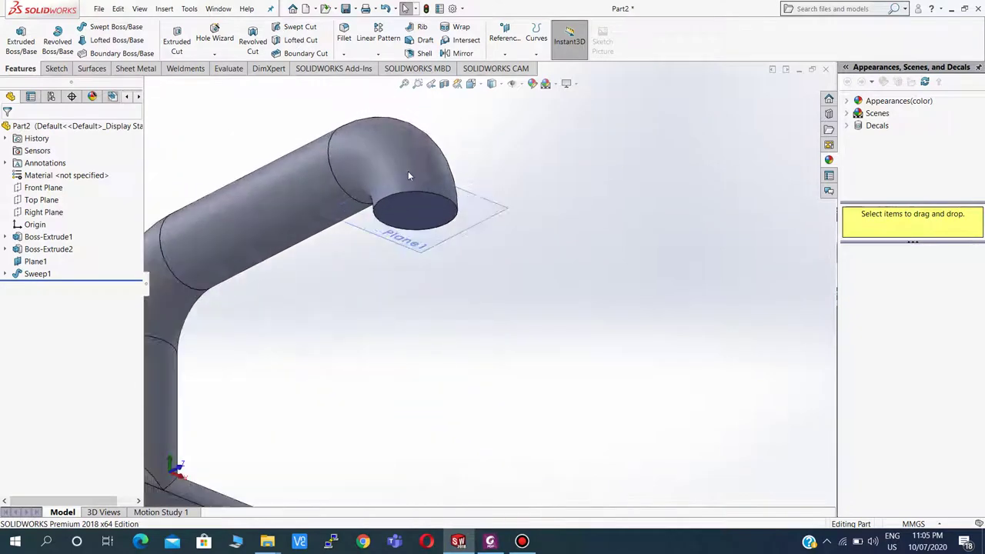
left_click(360, 213)
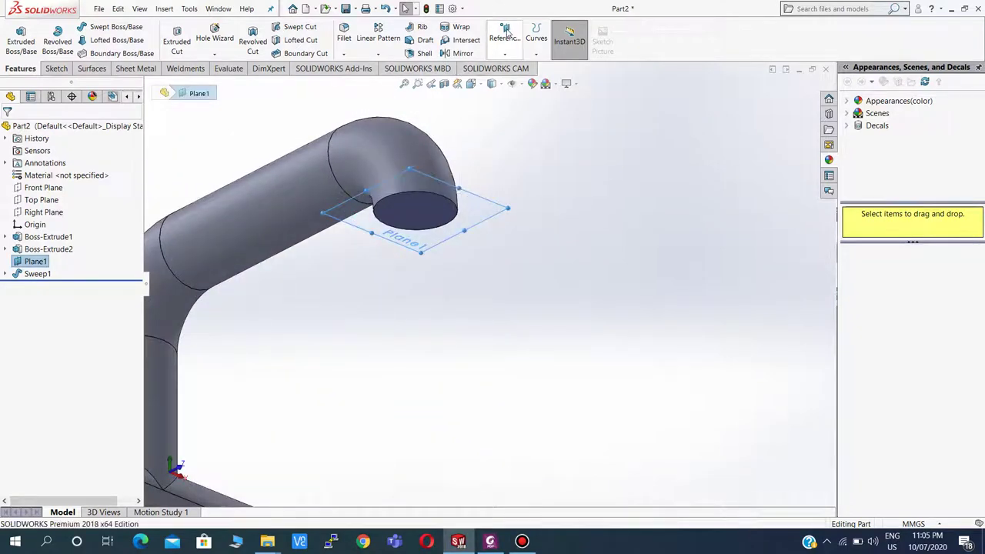
left_click(504, 53)
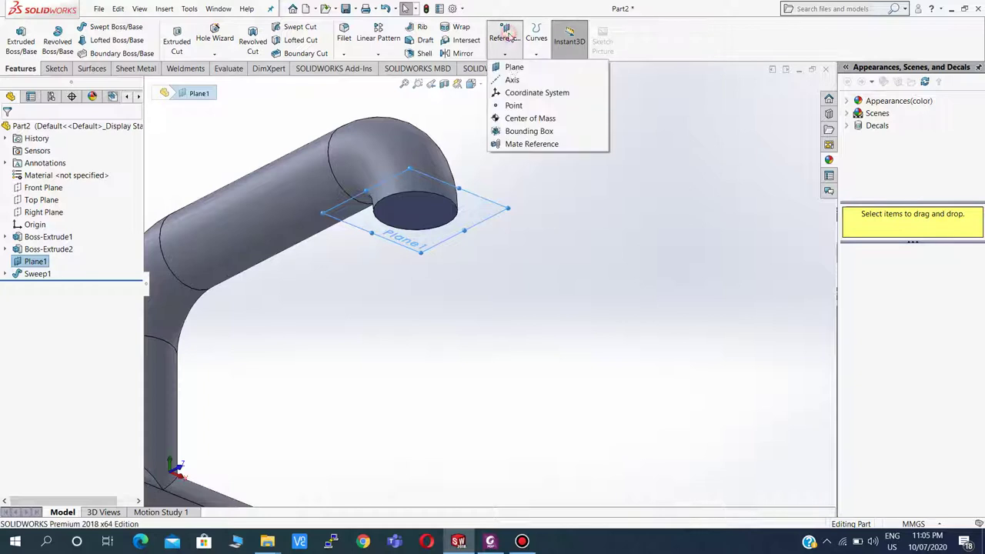
left_click(512, 67)
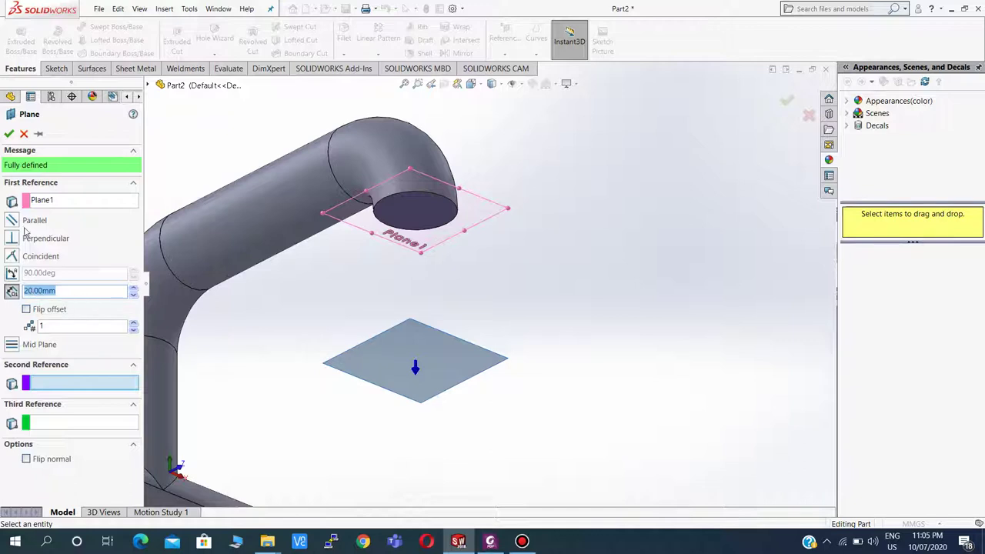
left_click(10, 134)
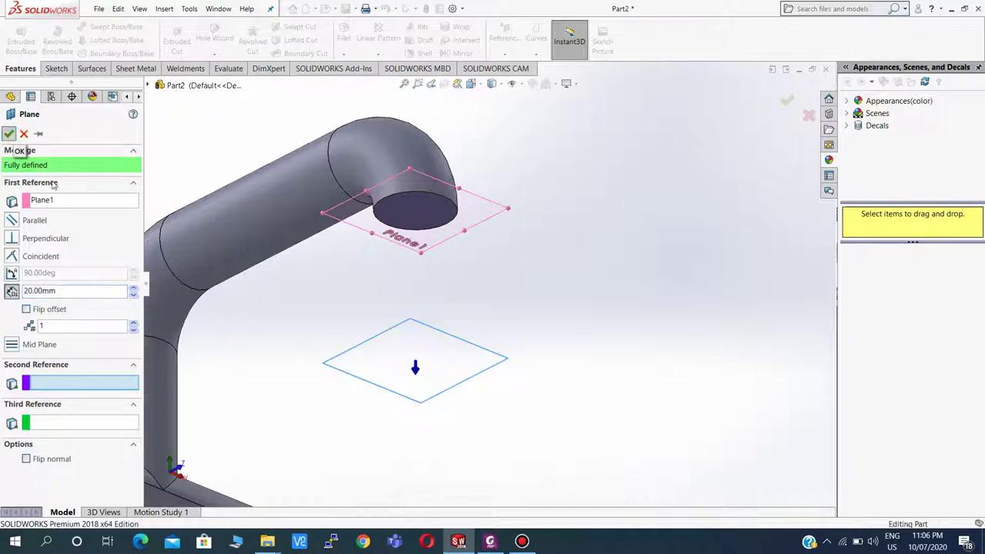
- Open Sketch5 on Plane2 viewed normal-to, and check the PDF drawing
left_click(419, 254)
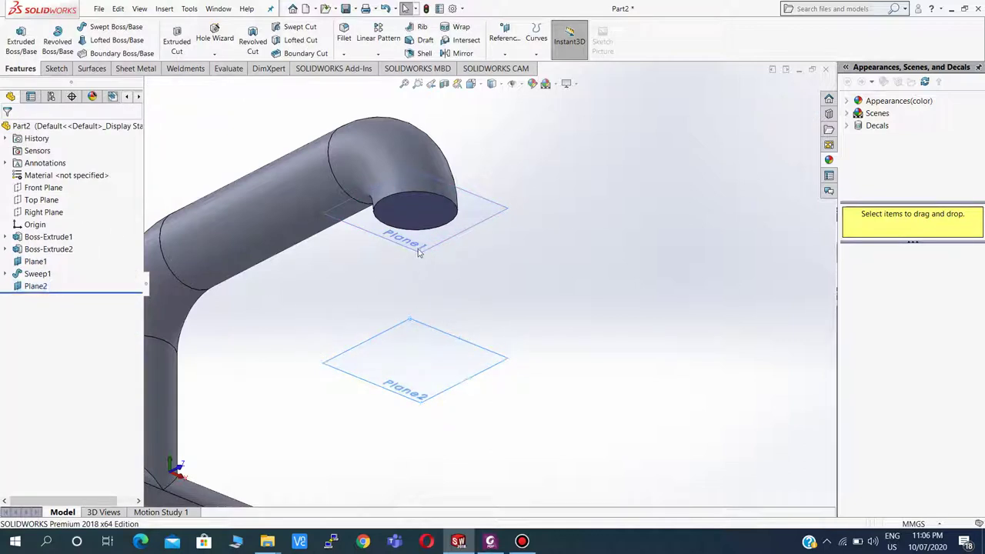
left_click(401, 356)
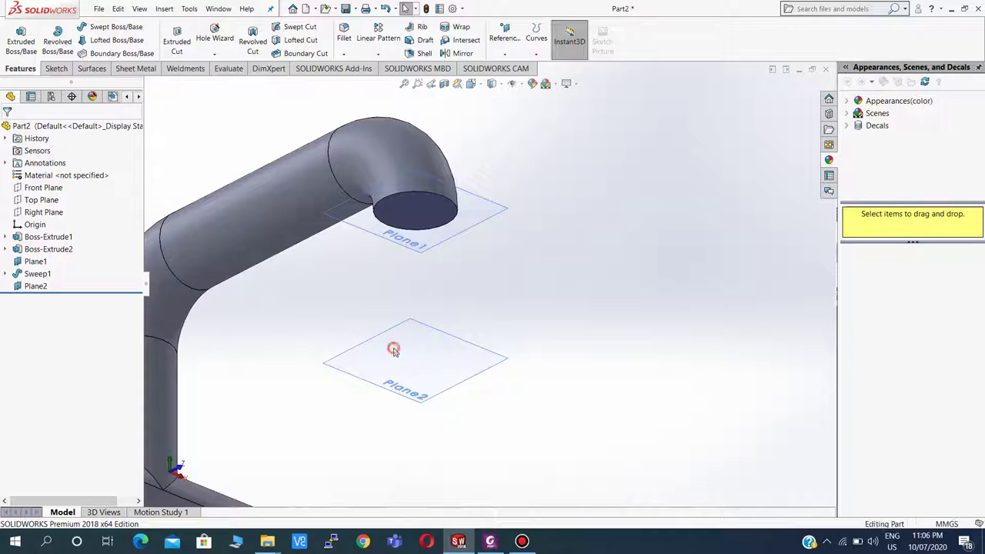
left_click(436, 320)
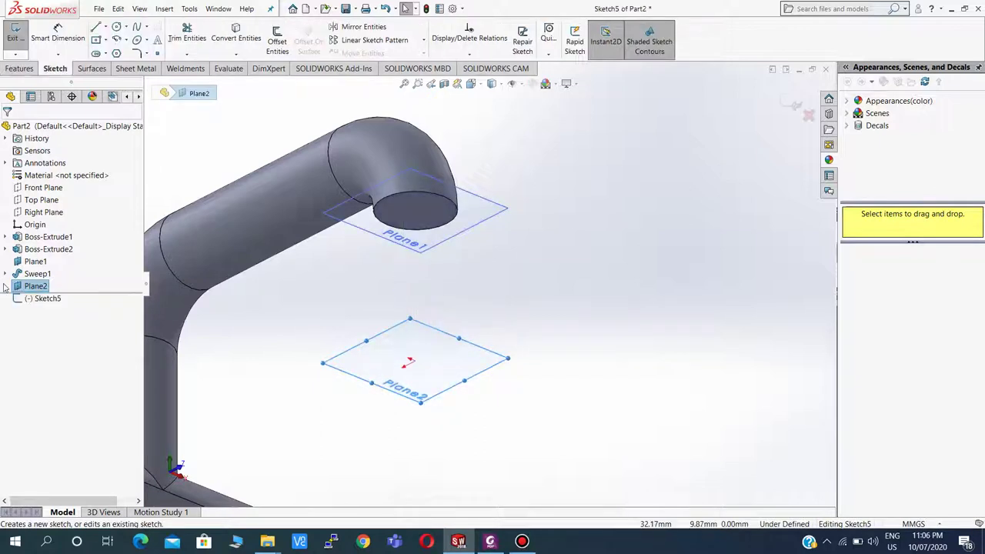
left_click(43, 300)
left_click(69, 284)
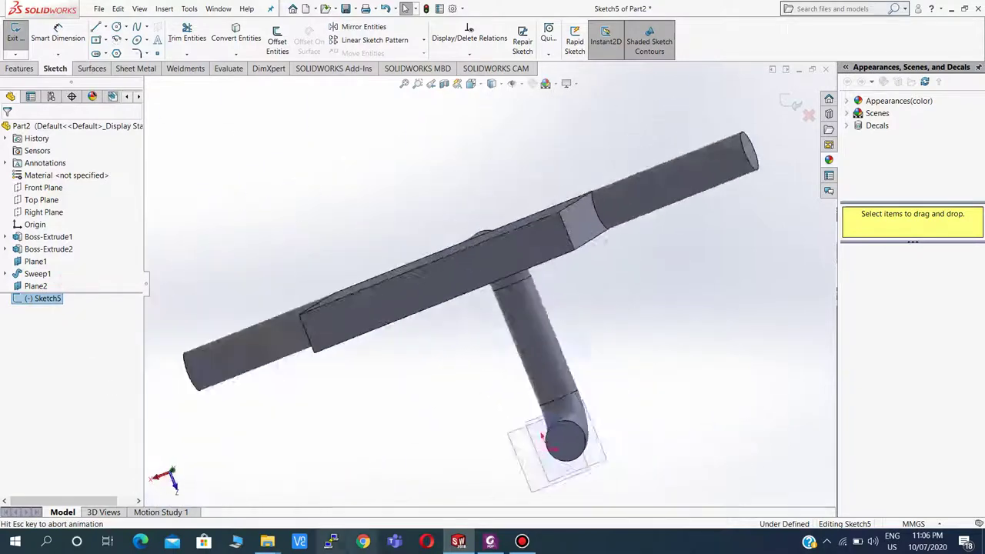
left_click(490, 541)
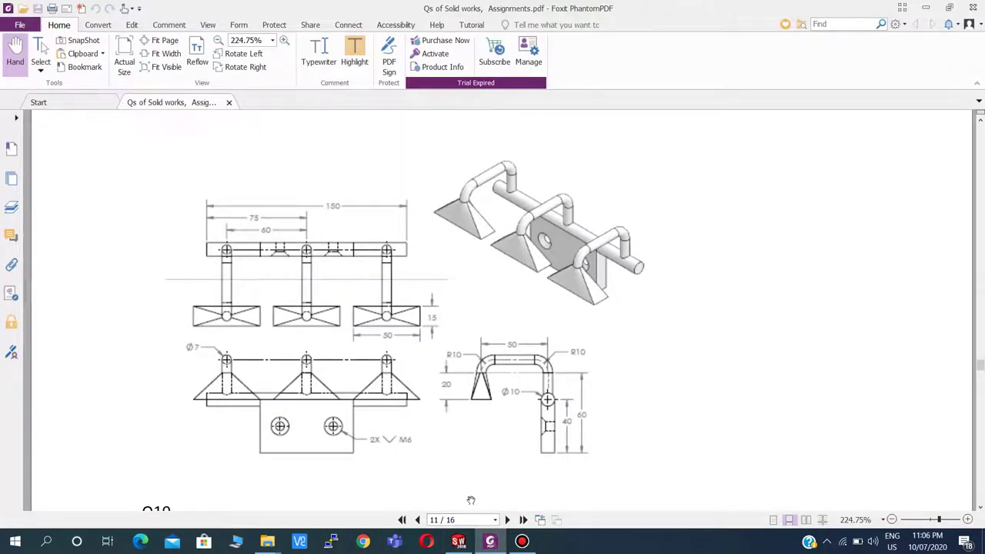
key("alt+Tab")
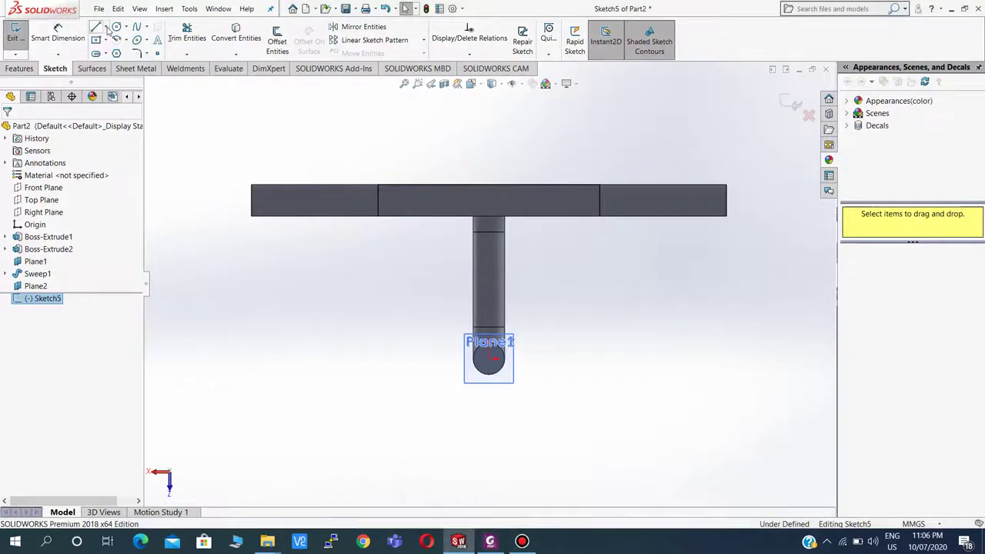
- Draw a centre rectangle on Sketch5 and place a point at the circle's centre
left_click(96, 41)
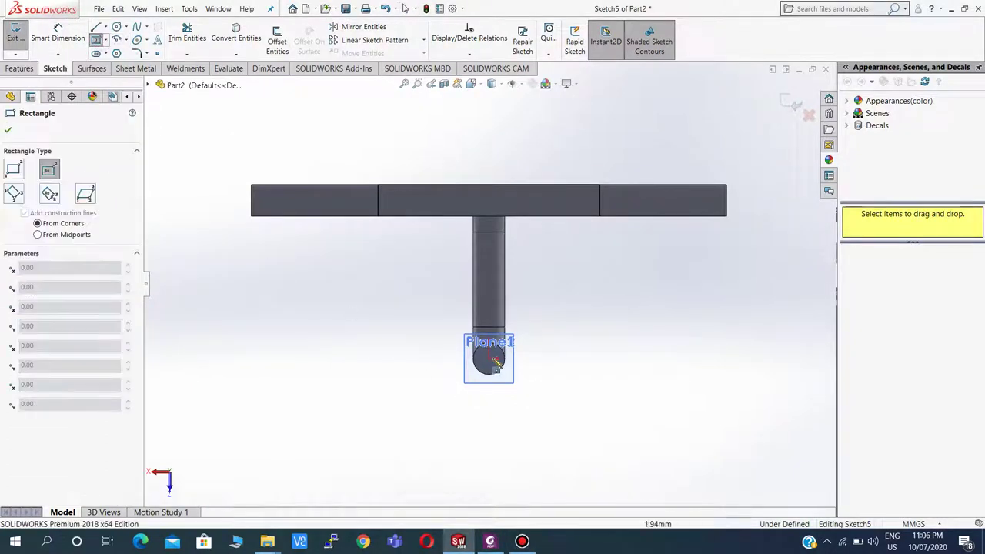
left_click(490, 360)
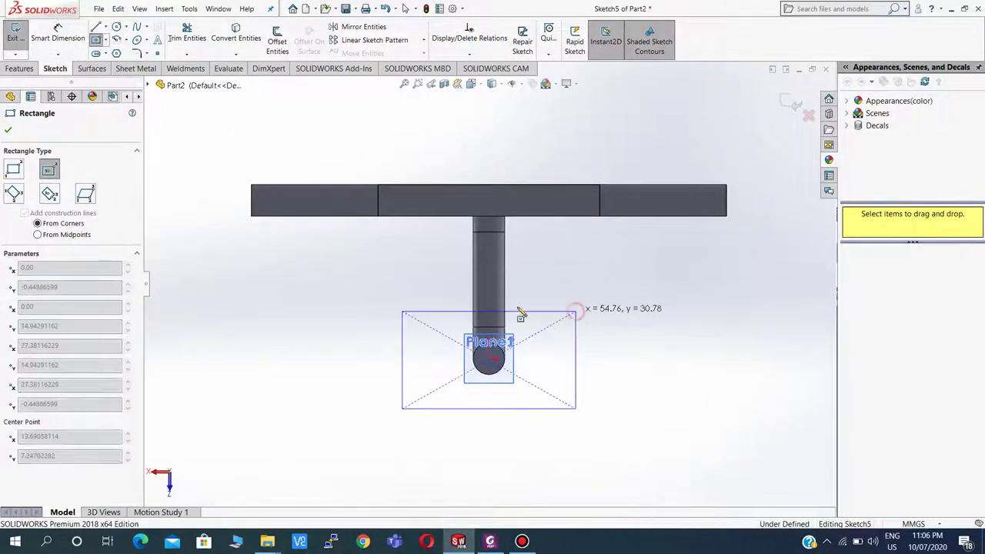
left_click(576, 311)
key("Escape")
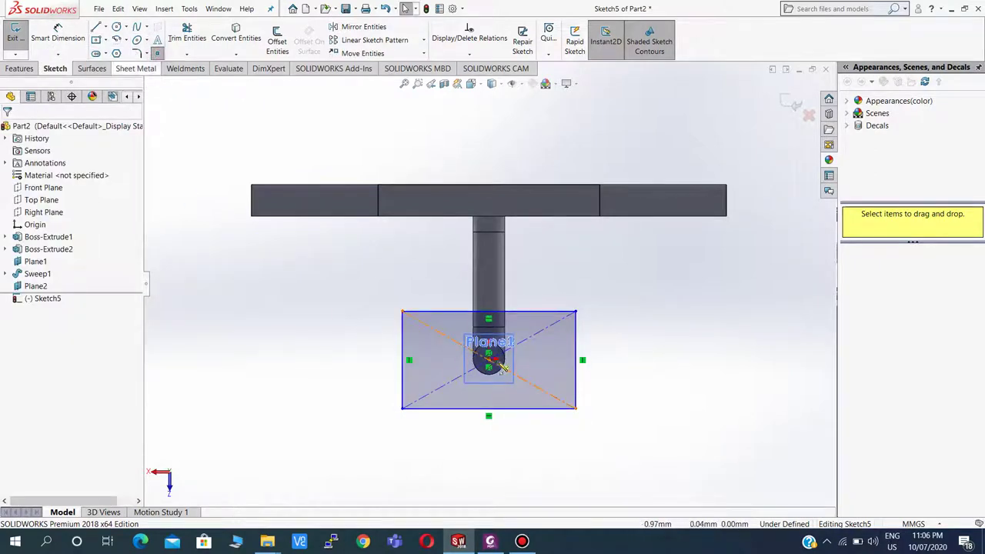
scroll(497, 365, "down", 4)
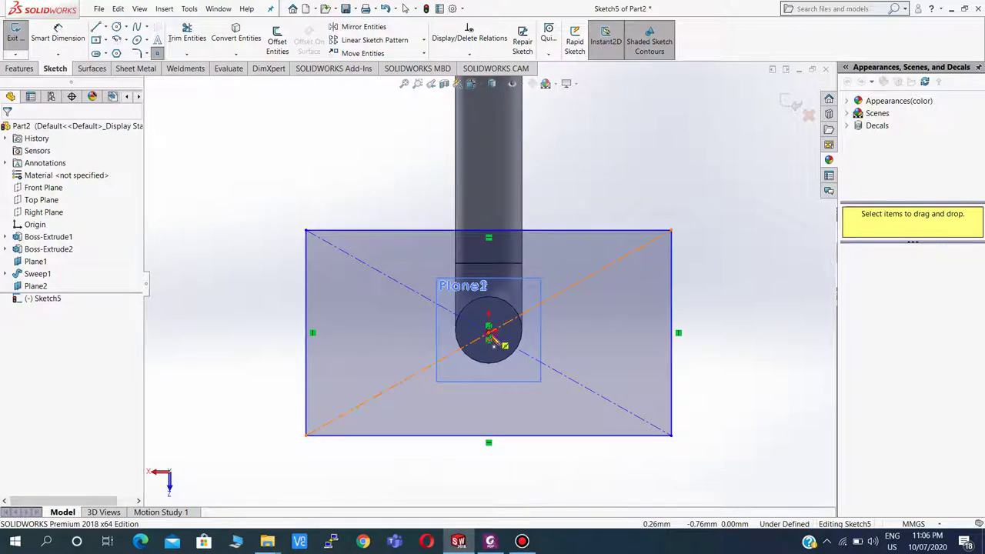
left_click(490, 336)
key("Escape")
- Dimension the rectangle 15 mm high and 50 mm wide
left_click(58, 35)
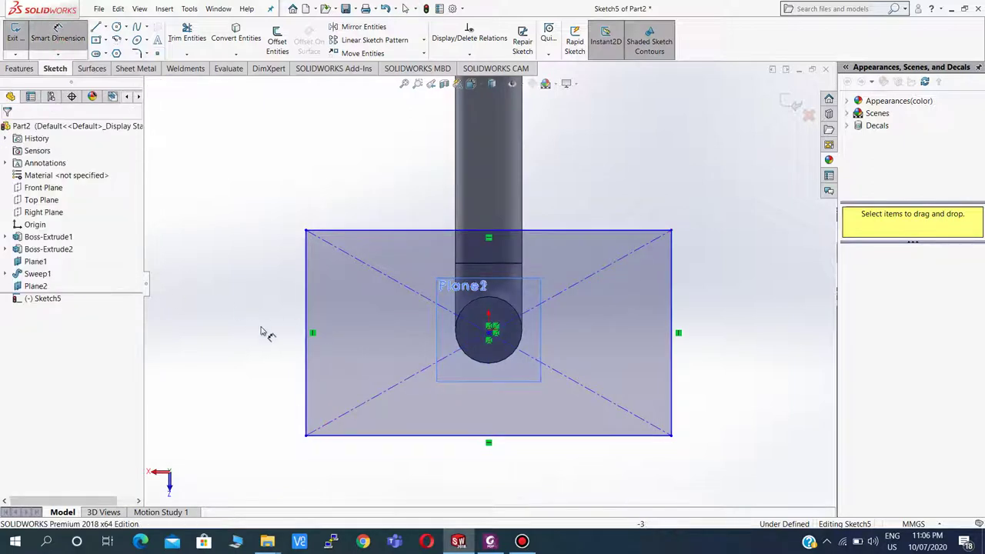
left_click(307, 302)
left_click(230, 296)
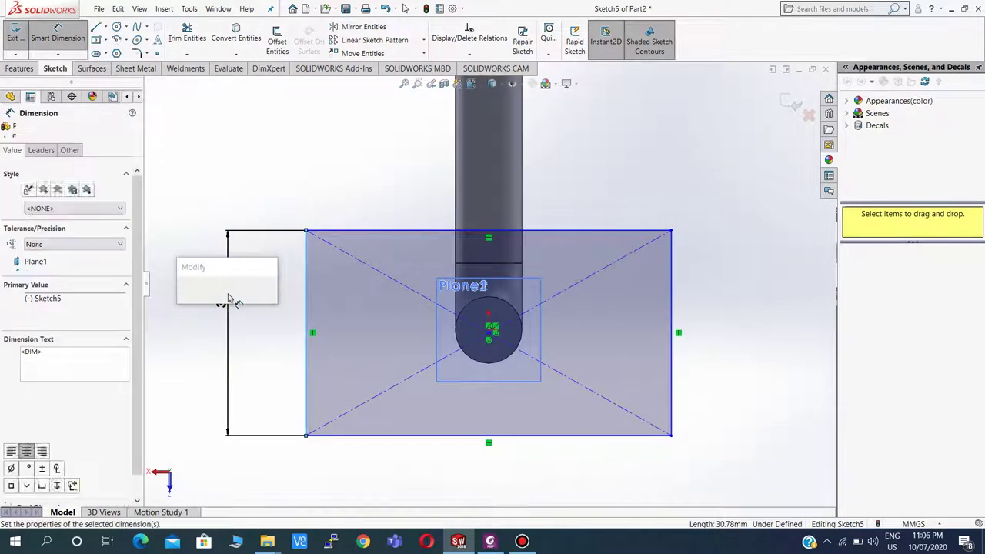
type("4")
key("Escape")
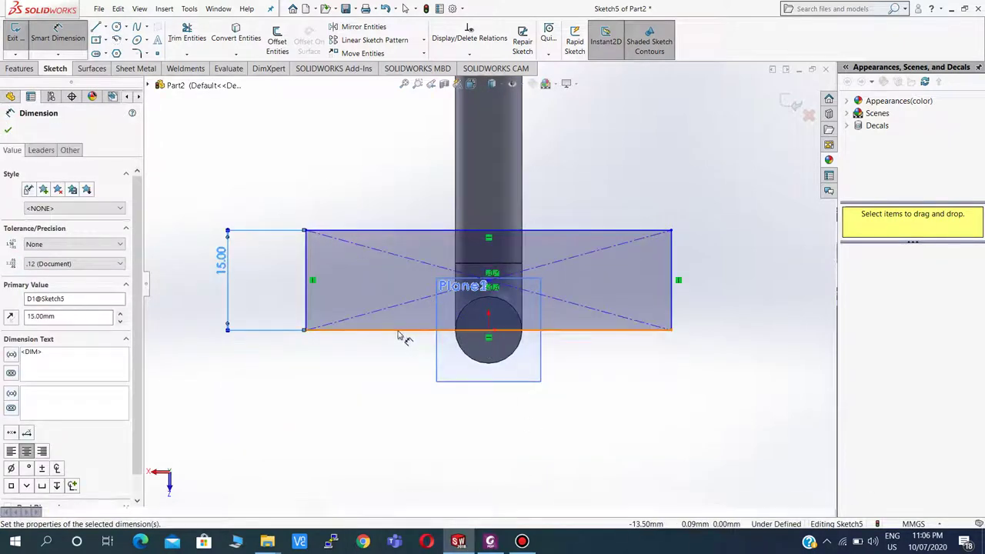
left_click(421, 426)
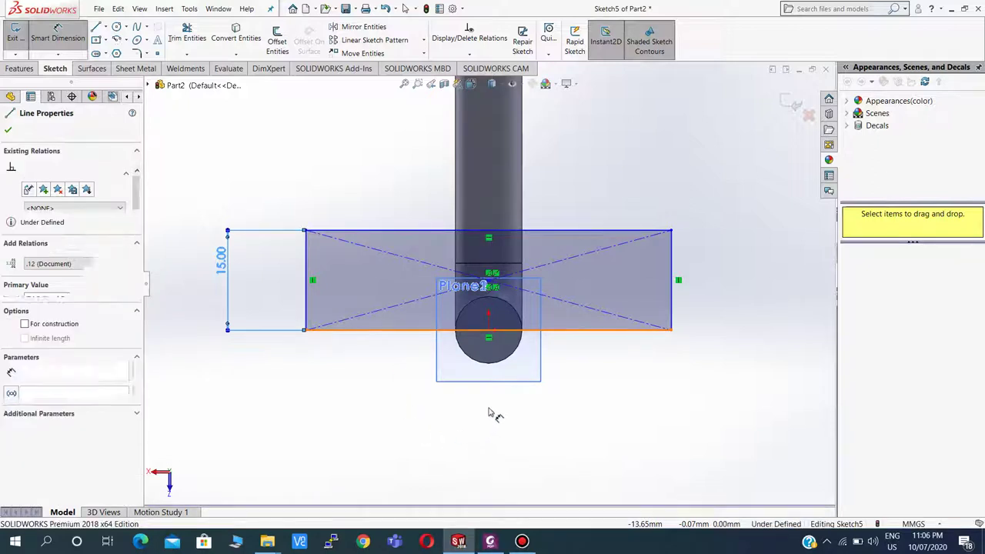
left_click(497, 425)
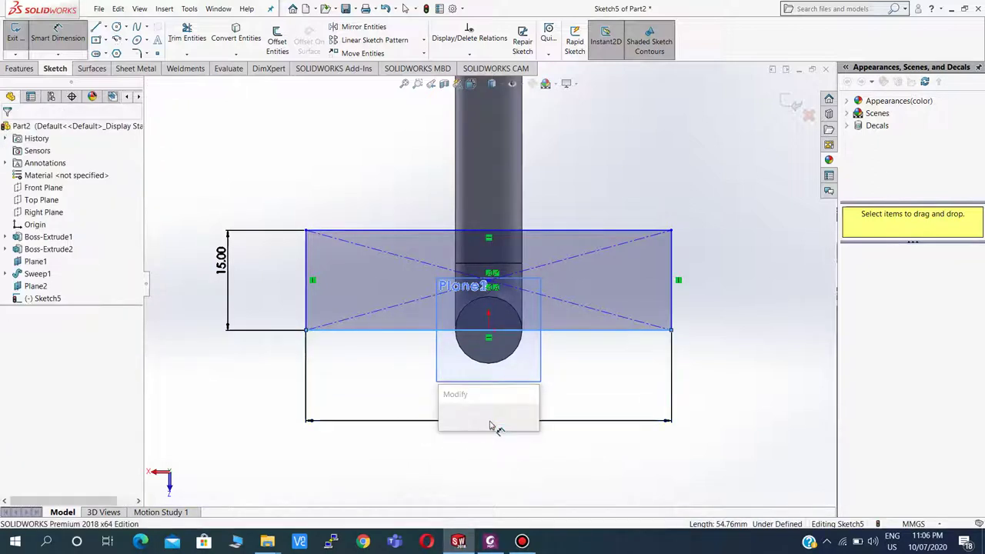
key("Return")
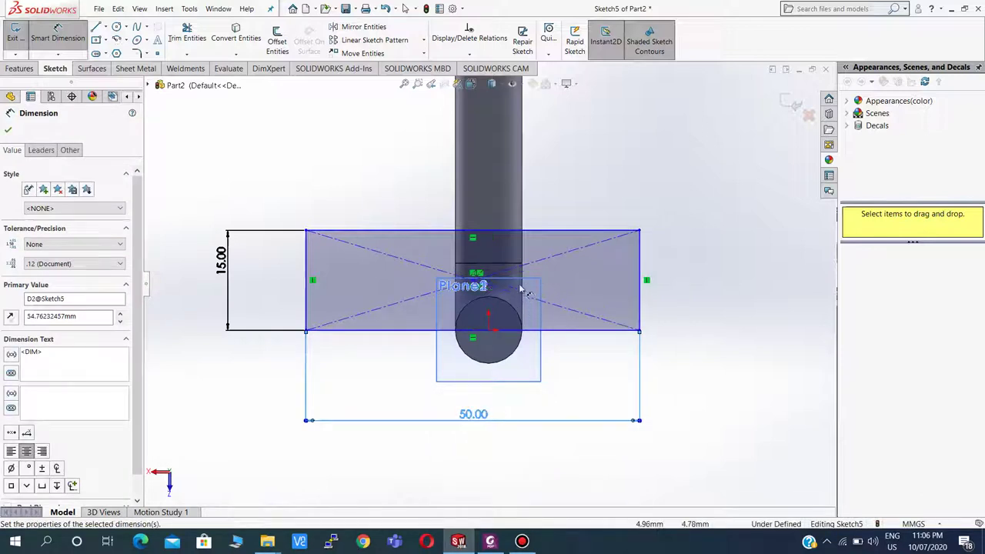
key("Escape")
- Drag the rectangle's centre onto the tube circle's centre and exit the sketch
scroll(476, 304, "down", 3)
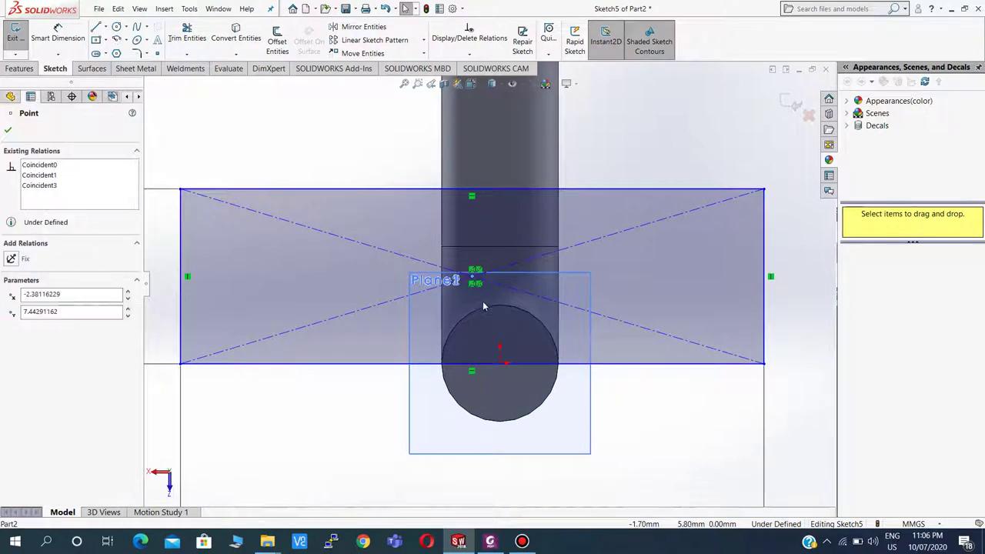
mouse_move(475, 282)
left_mouse_down()
mouse_move(504, 329)
mouse_move(505, 371)
mouse_move(501, 361)
left_mouse_up()
scroll(520, 366, "up", 5)
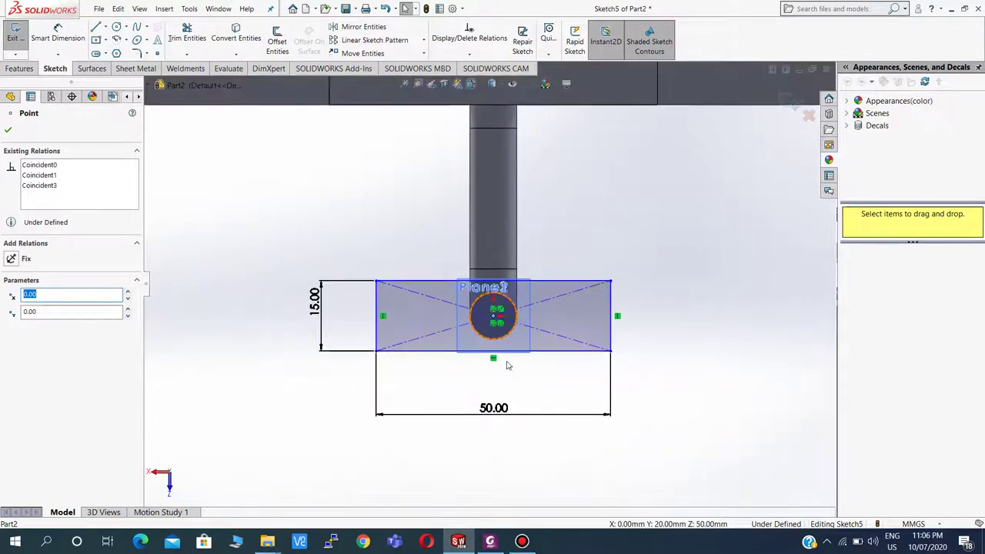
left_click(9, 130)
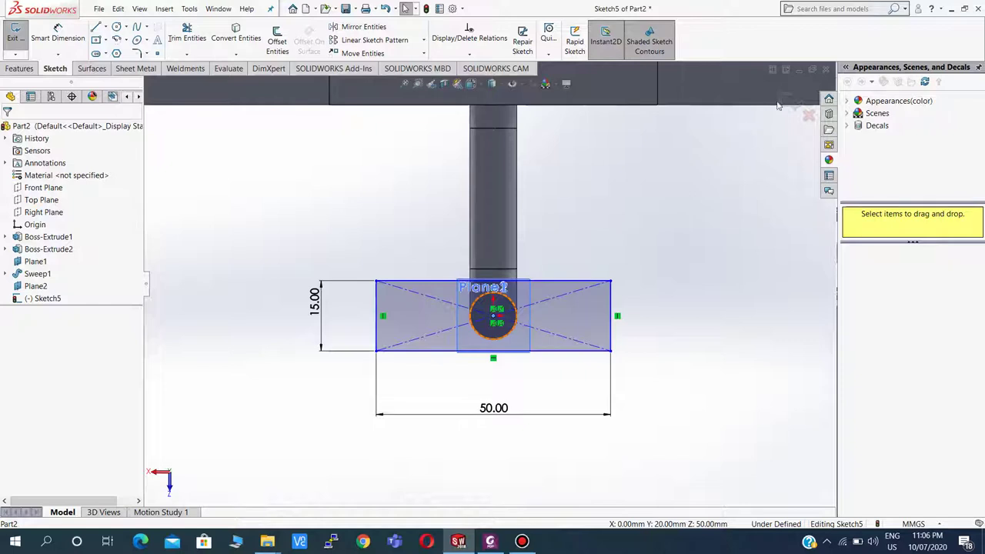
left_click(27, 70)
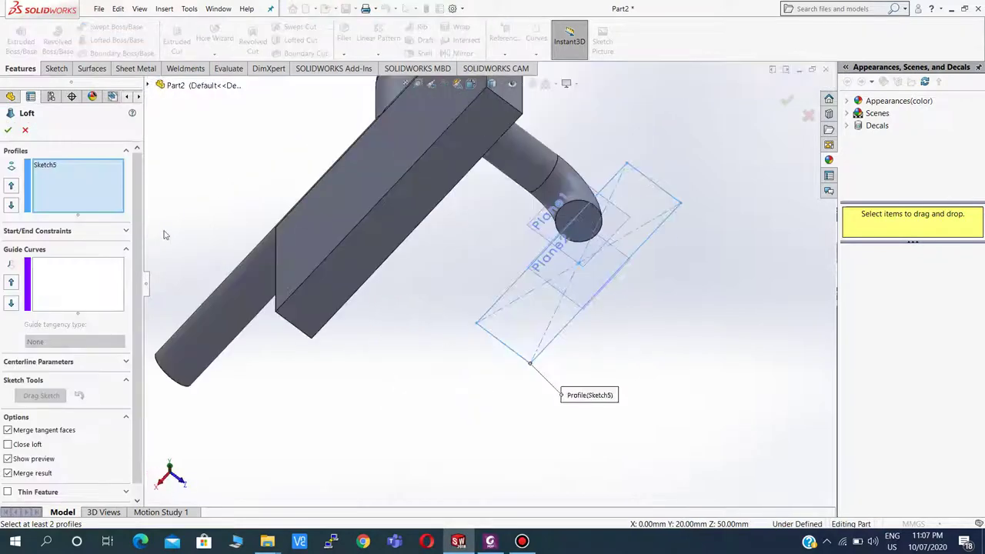
- Add the tube's circular end edge as a loft profile with Sketch5 and inspect the hood preview
middle_click_drag(664, 285, 638, 407)
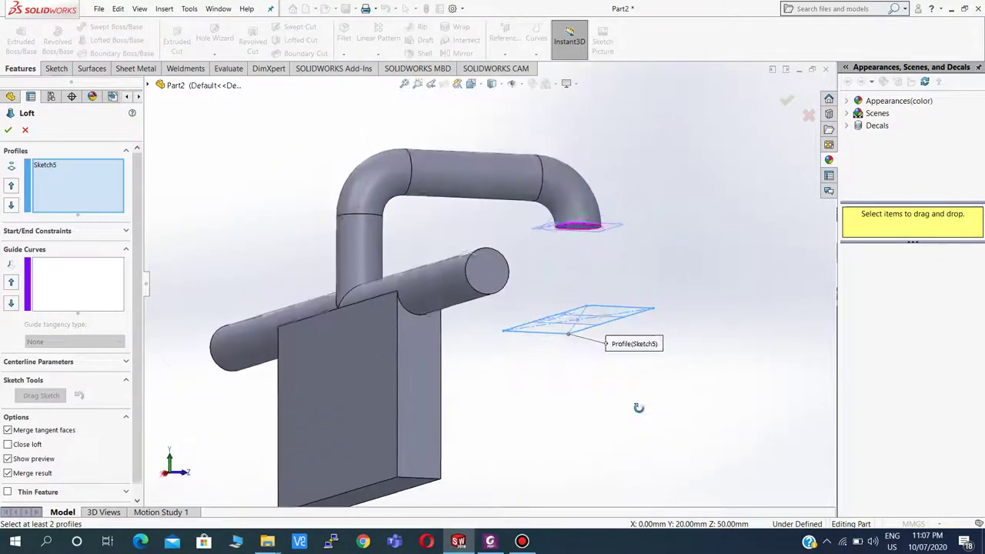
scroll(585, 250, "down", 3)
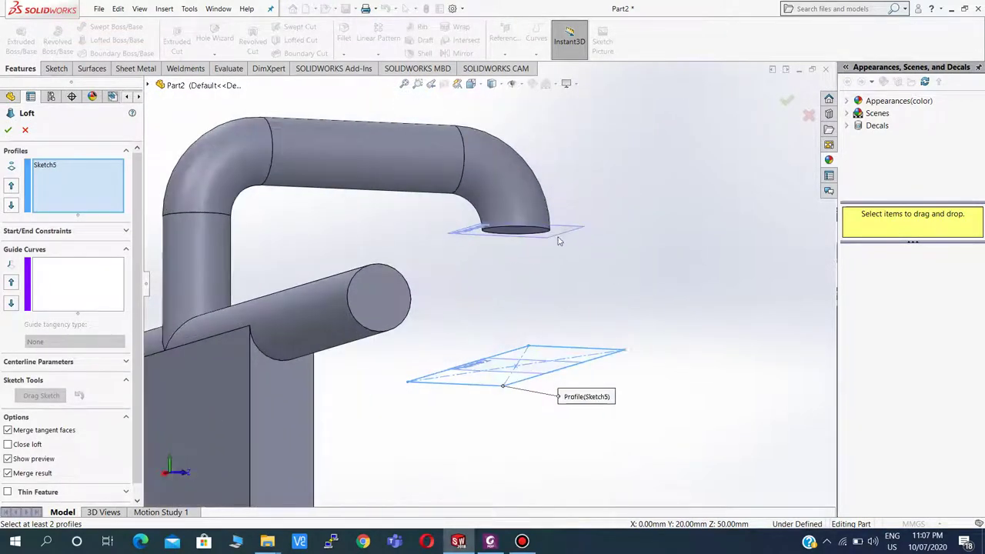
scroll(473, 243, "down", 3)
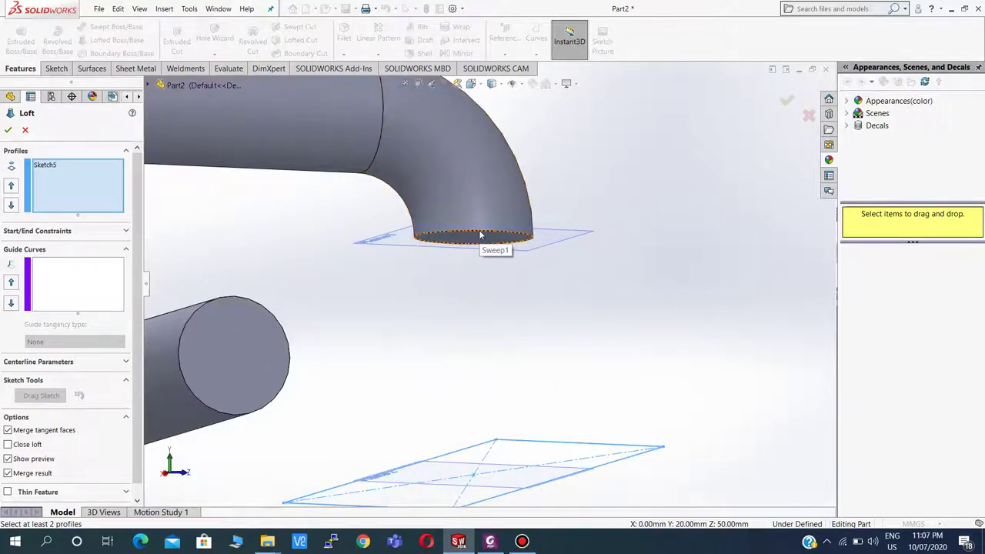
left_click(481, 235)
mouse_move(664, 224)
middle_mouse_down()
mouse_move(503, 307)
mouse_move(416, 370)
middle_mouse_up()
scroll(392, 372, "up", 5)
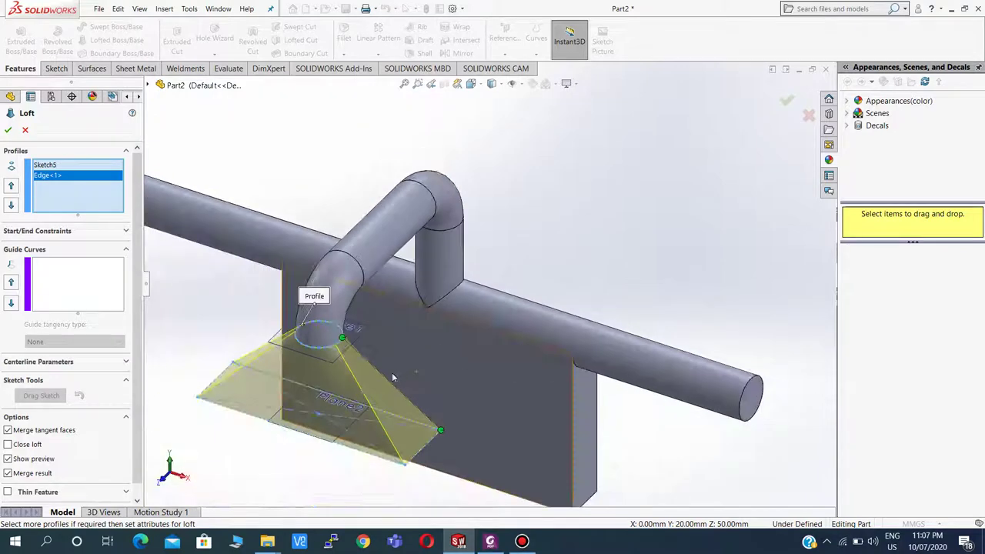
mouse_move(325, 350)
middle_mouse_down()
mouse_move(240, 300)
mouse_move(265, 317)
middle_mouse_up()
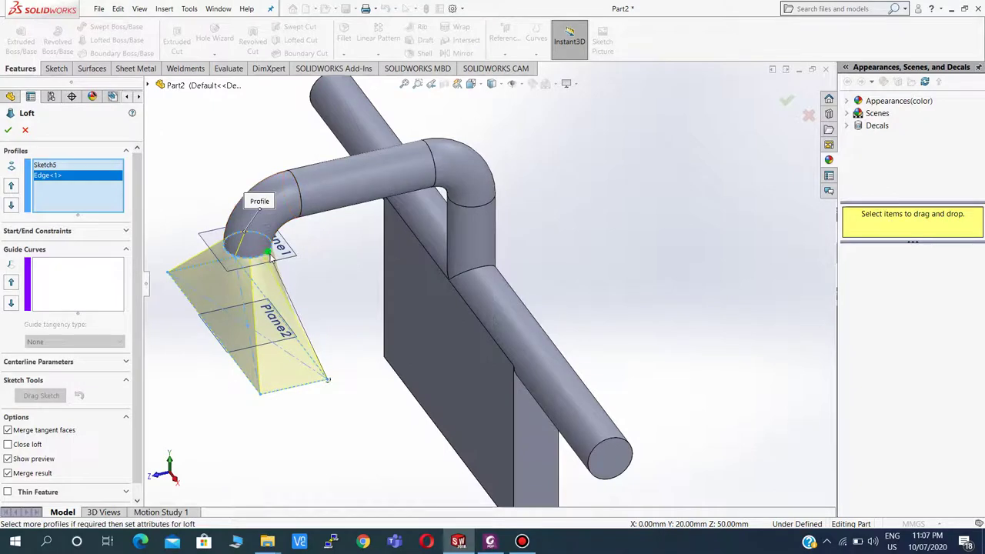
middle_click_drag(345, 293, 269, 262)
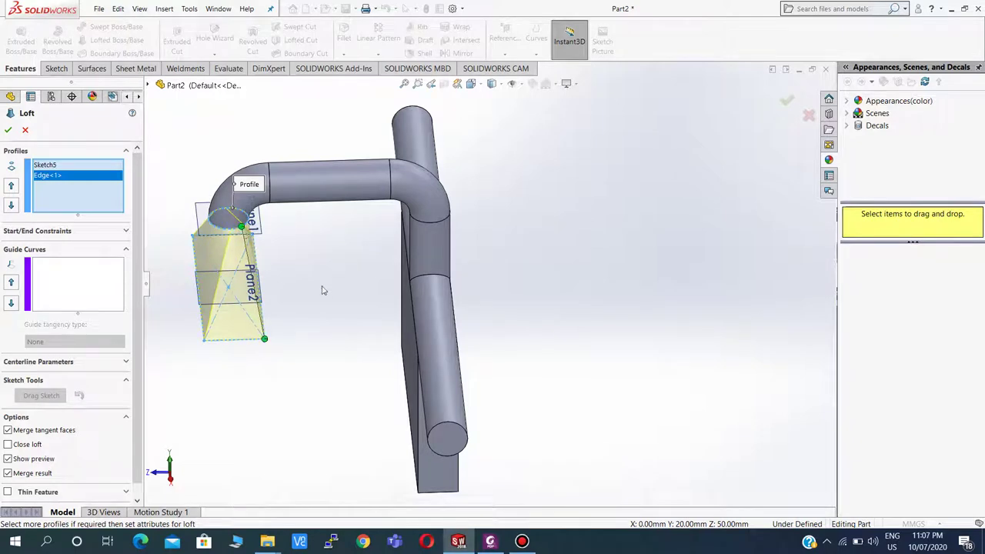
mouse_move(323, 290)
middle_mouse_down()
mouse_move(308, 235)
mouse_move(334, 259)
mouse_move(303, 286)
mouse_move(291, 237)
middle_mouse_up()
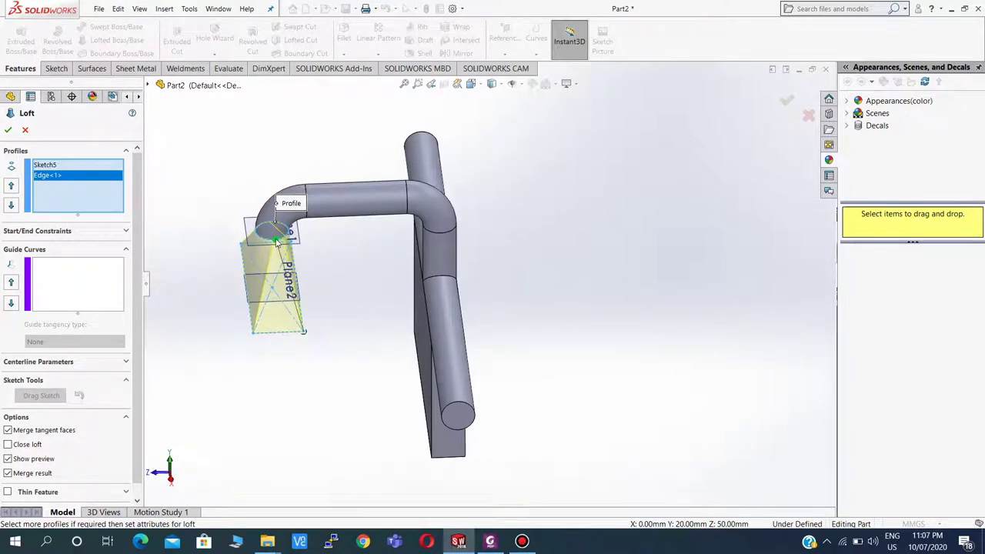
mouse_move(341, 290)
middle_mouse_down()
mouse_move(319, 260)
mouse_move(331, 229)
mouse_move(340, 268)
middle_mouse_up()
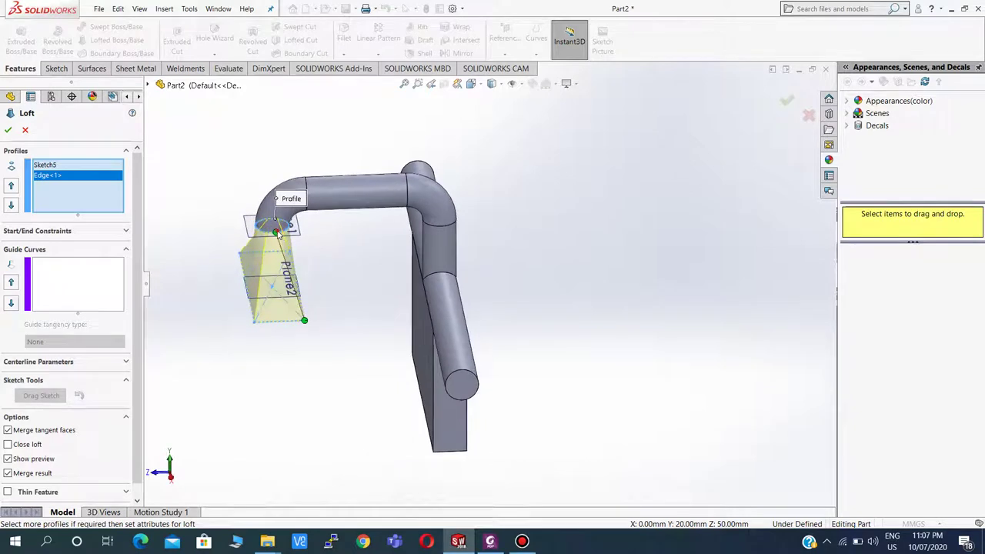
- Re-pick the tube's circular end edge to fix the connectors and create Loft1
left_click_drag(278, 231, 282, 234)
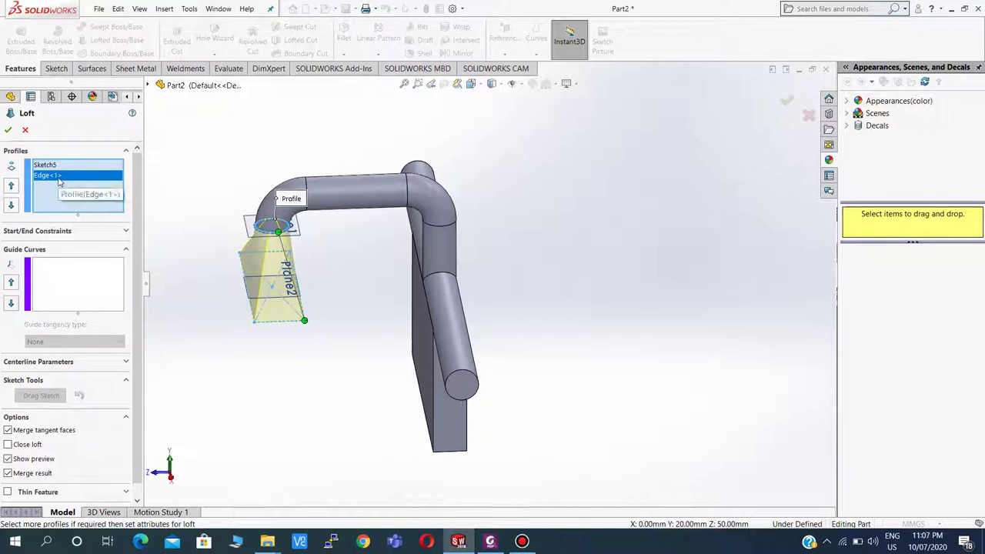
key("Delete")
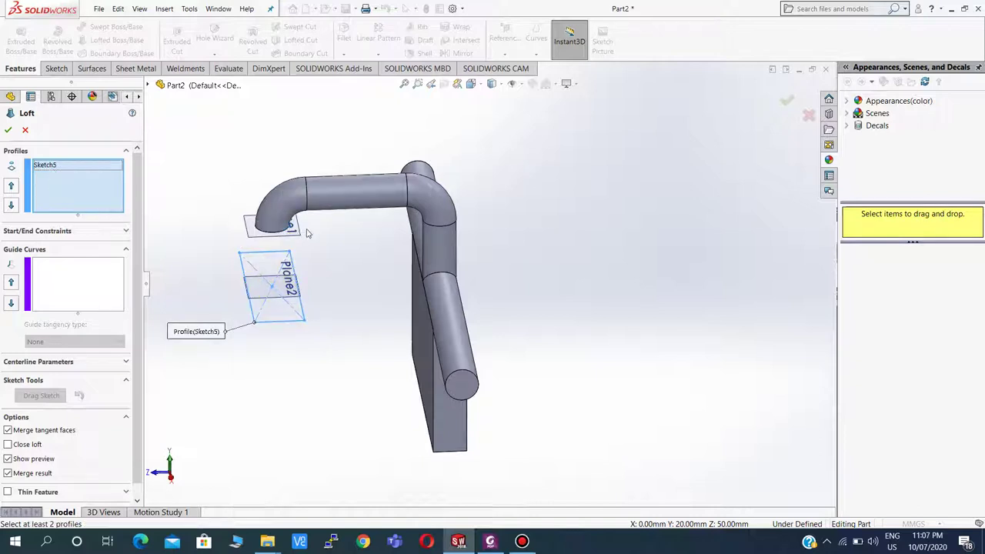
scroll(306, 231, "down", 2)
scroll(301, 231, "down", 2)
left_click(309, 267)
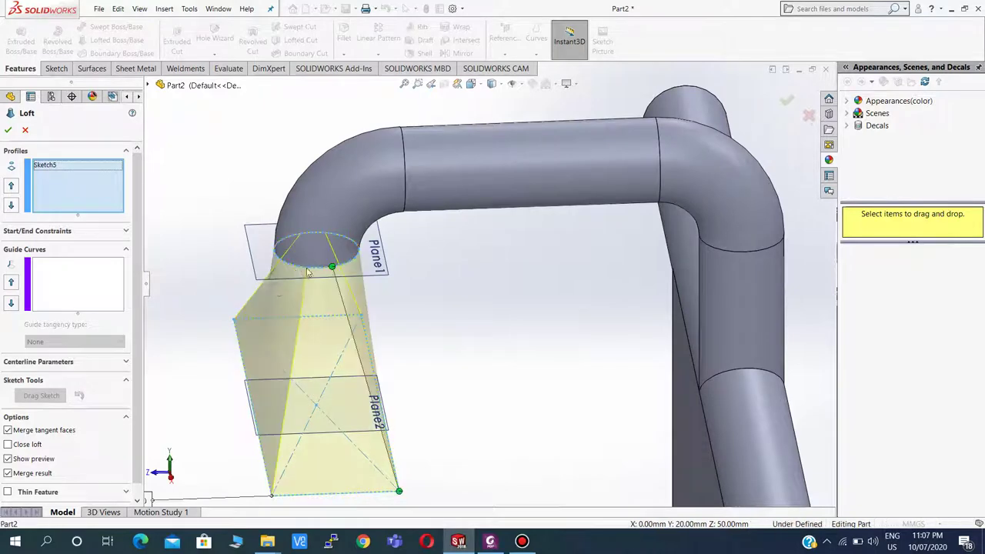
left_click(8, 131)
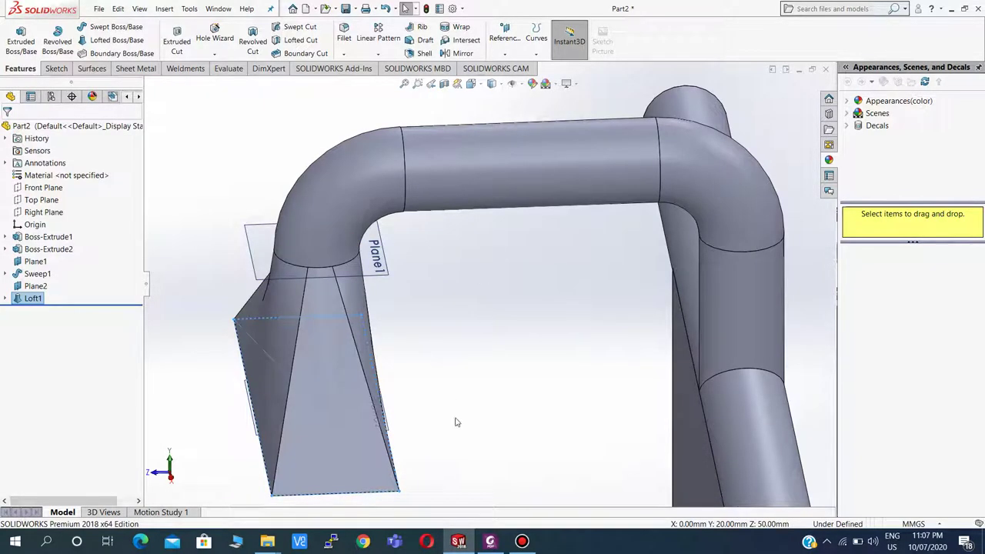
- Zoom out to the whole part, hide Plane1, and start a Linear Pattern
scroll(455, 421, "up", 3)
scroll(543, 451, "up", 2)
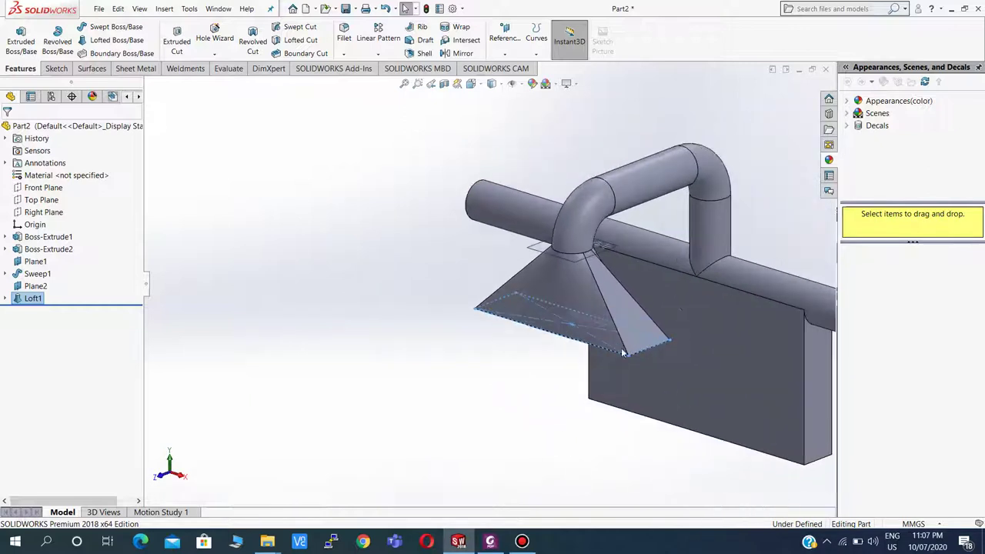
scroll(605, 363, "up", 2)
scroll(539, 346, "up", 3)
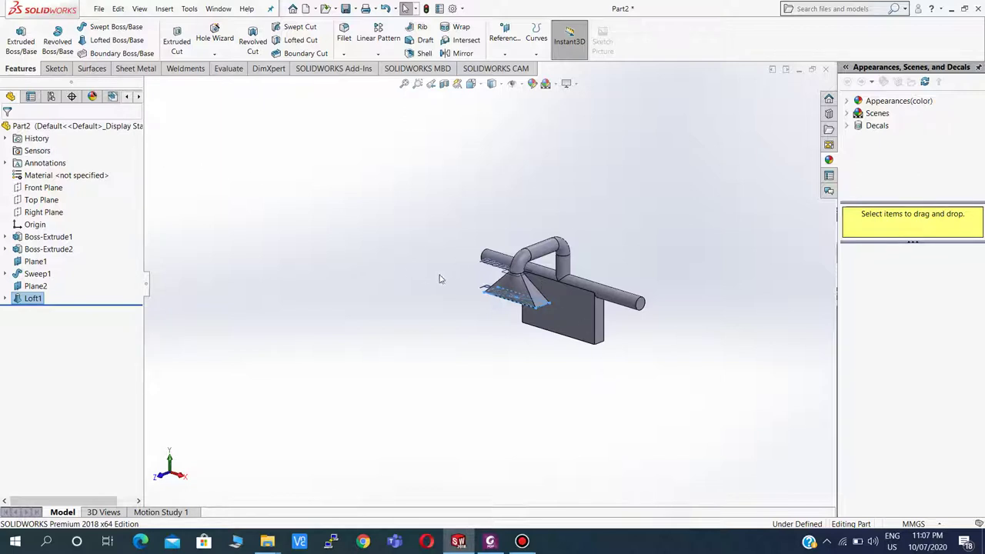
scroll(442, 280, "down", 3)
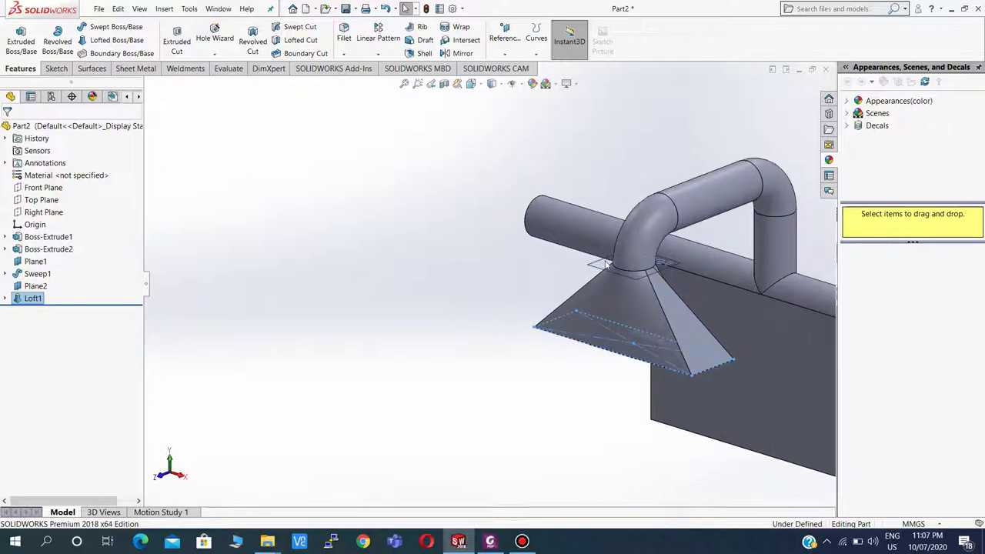
left_click(607, 264)
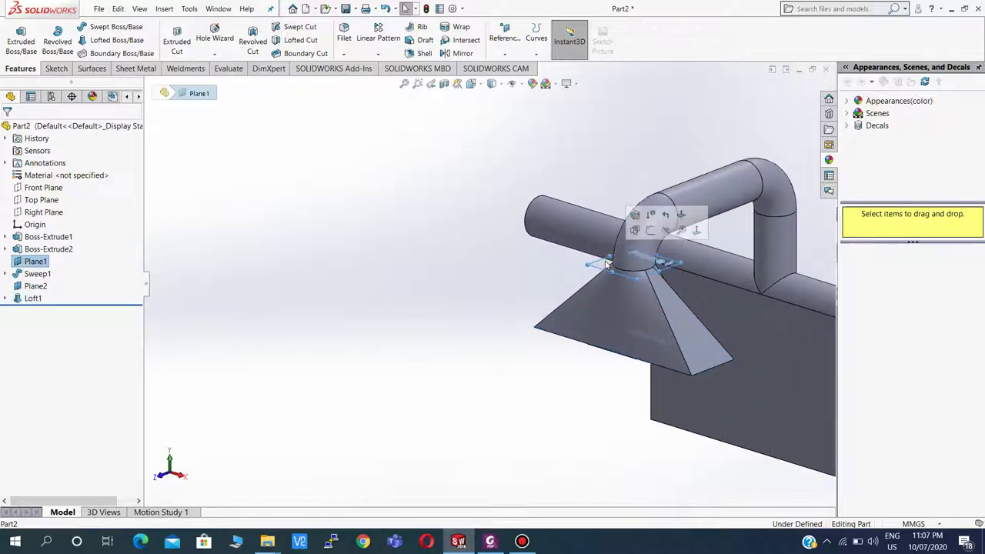
left_click(667, 231)
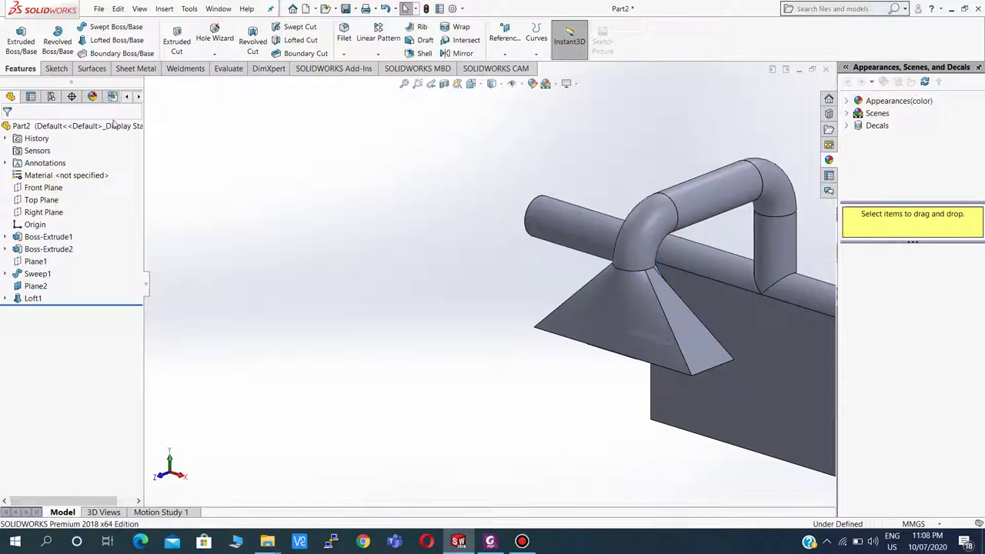
left_click(378, 39)
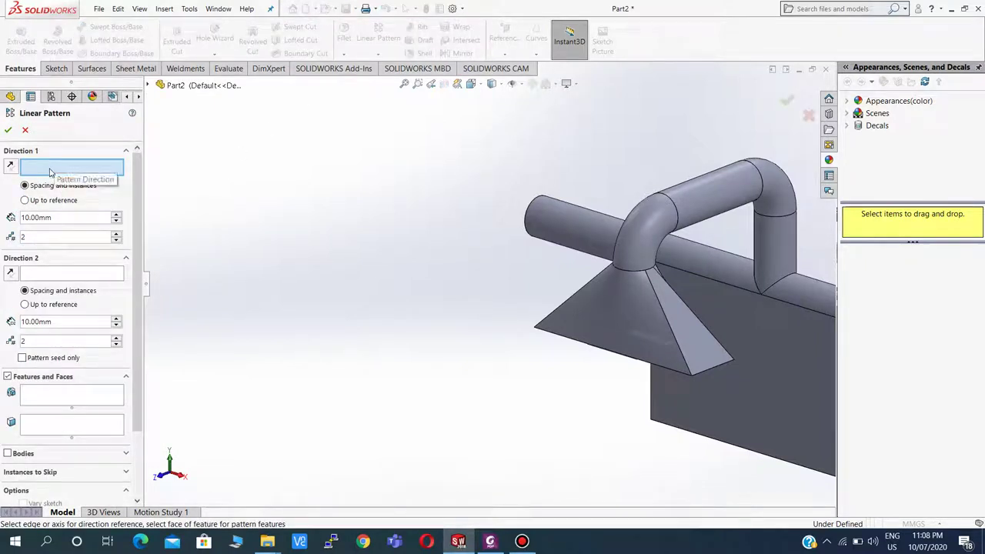
- Set pattern Direction 1 along the rod's end face with 60 mm spacing
key("z")
key("z")
key("z")
scroll(695, 320, "down", 5)
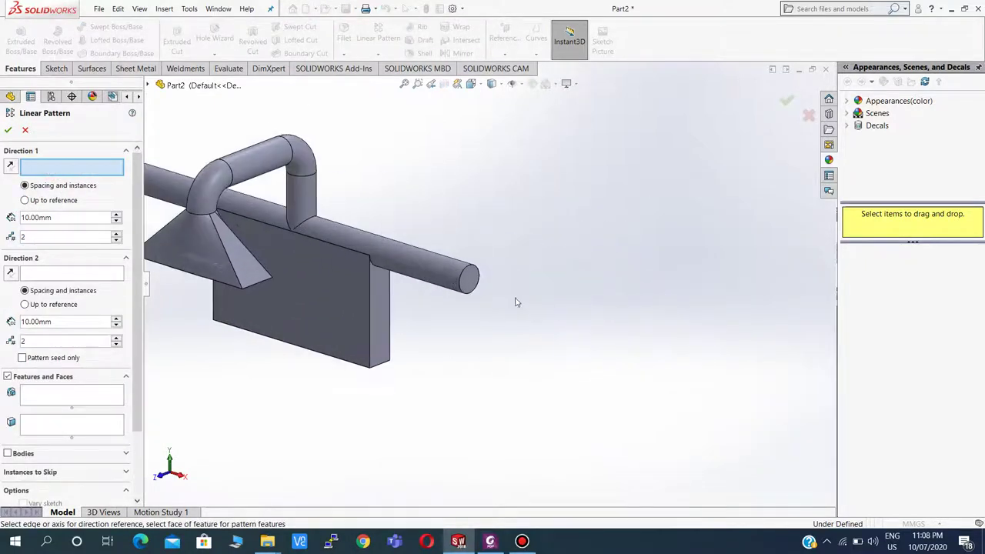
left_click(470, 280)
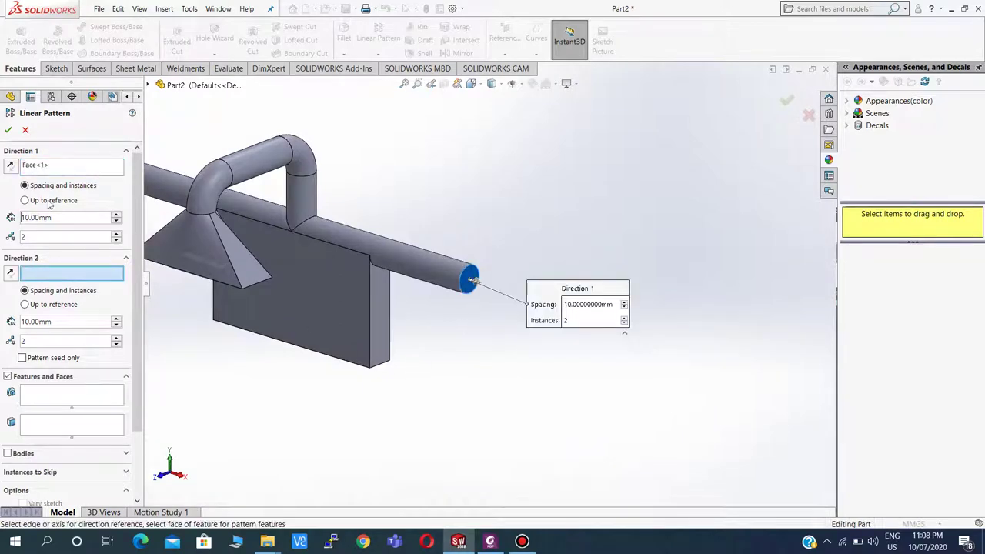
left_click(490, 541)
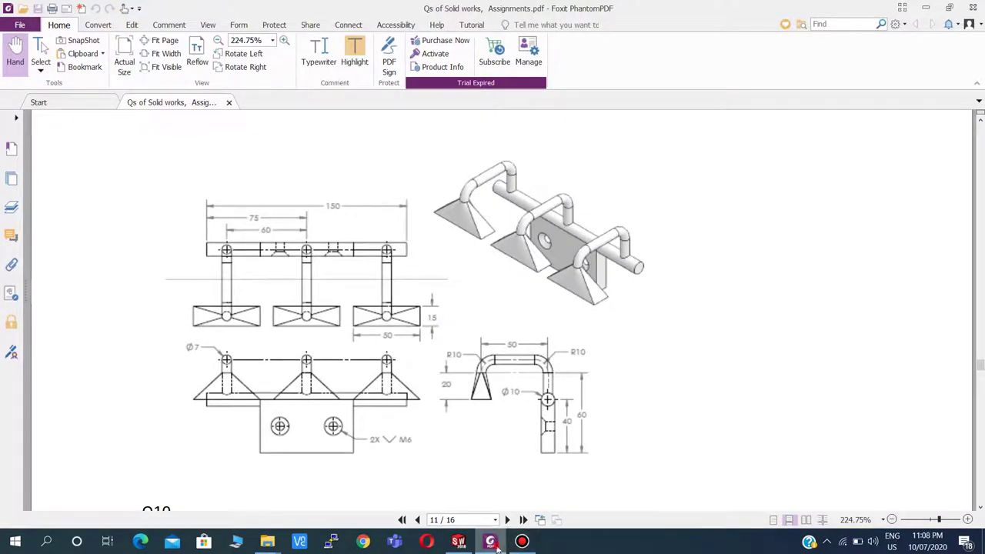
left_click(459, 540)
left_click(68, 218)
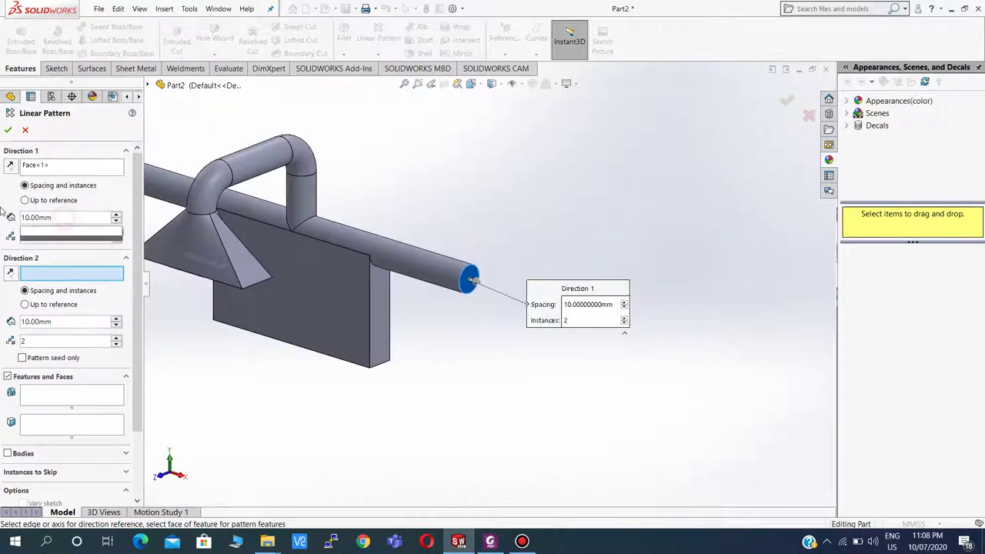
left_click_drag(65, 217, 3, 222)
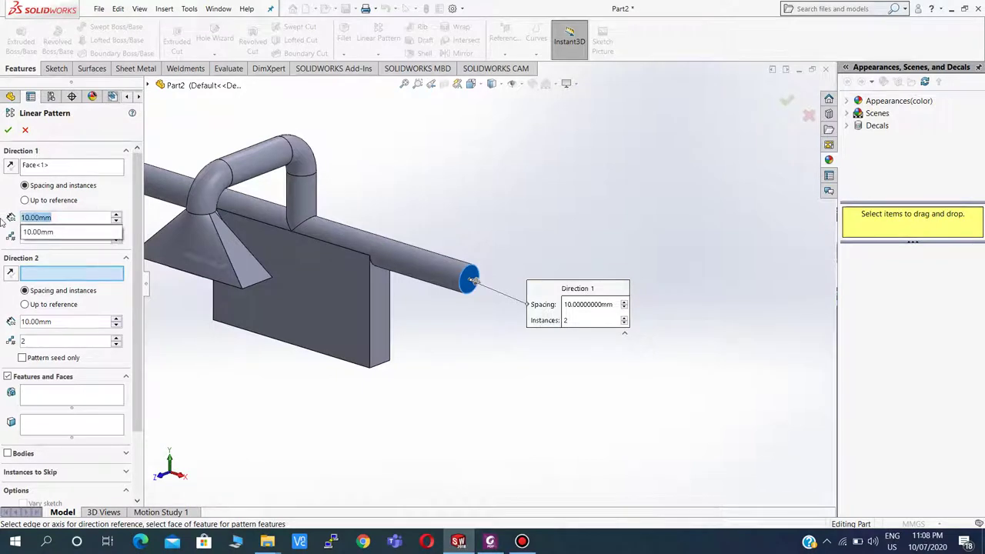
type("60")
key("Return")
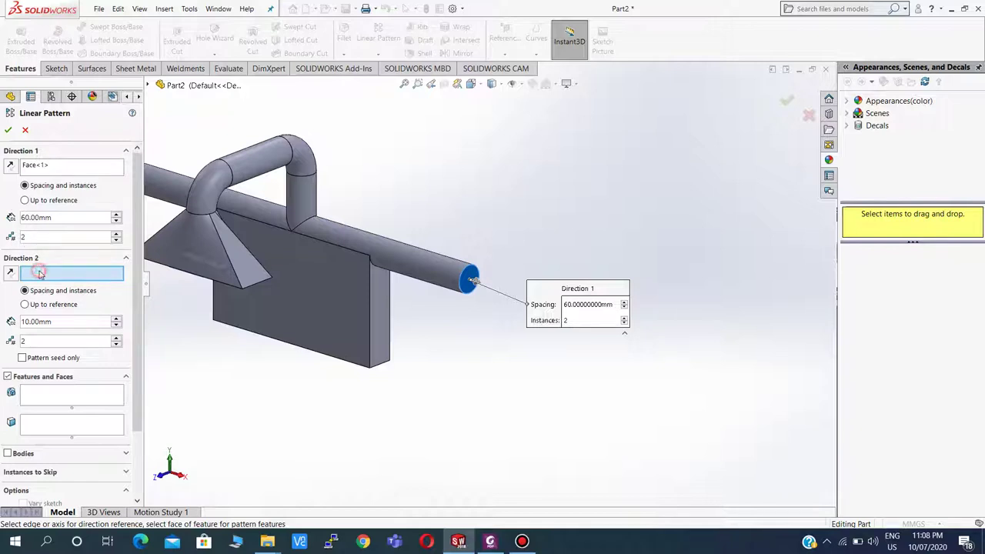
- Set Direction 2 along the rod's end face with 60 mm spacing
scroll(235, 260, "up", 3)
scroll(234, 260, "up", 2)
middle_click_drag(234, 260, 368, 336)
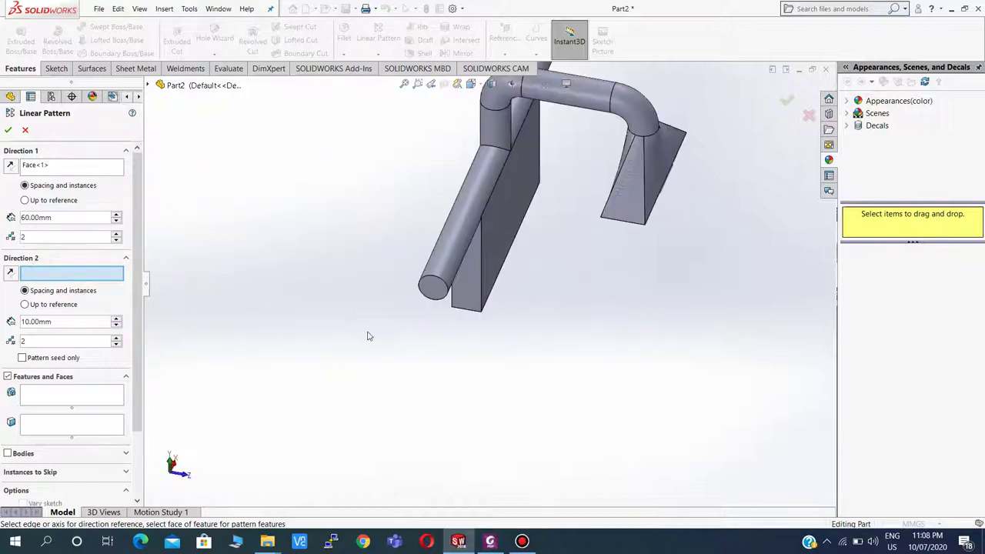
scroll(415, 293, "down", 3)
left_click(497, 288)
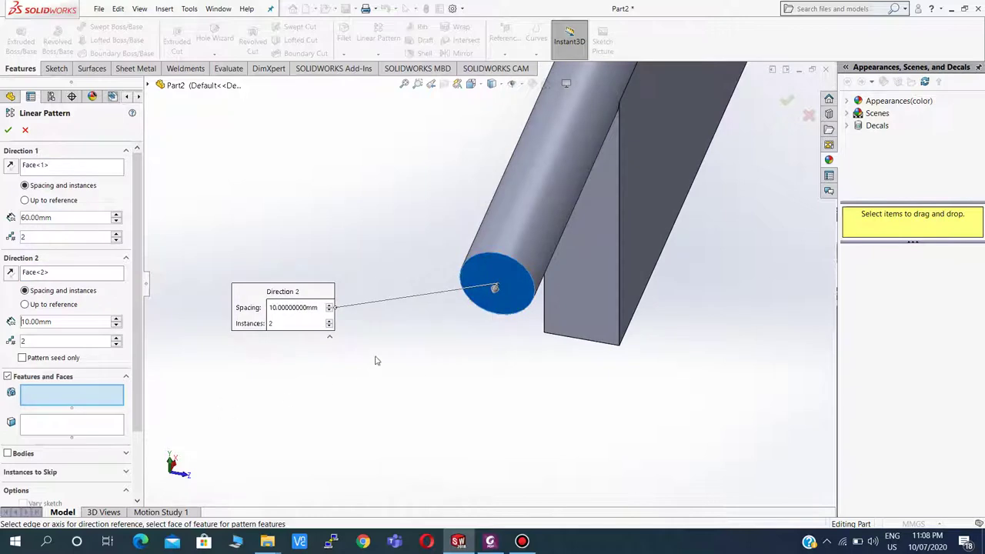
scroll(321, 398, "up", 2)
scroll(321, 398, "up", 2)
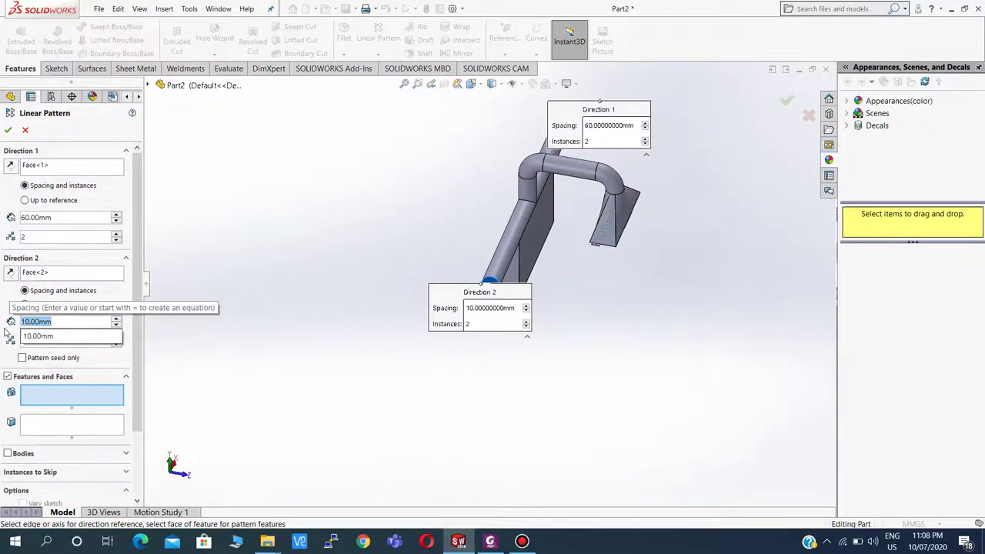
type("60")
key("Tab")
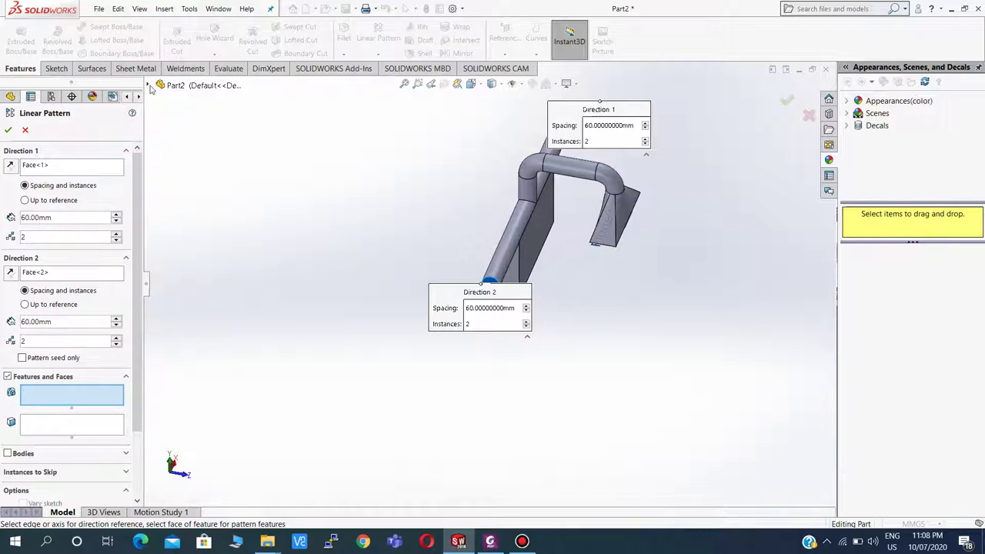
- Pattern Sweep1 and Loft1 into LPattern2, accepting the parallel-directions warning
left_click(150, 86)
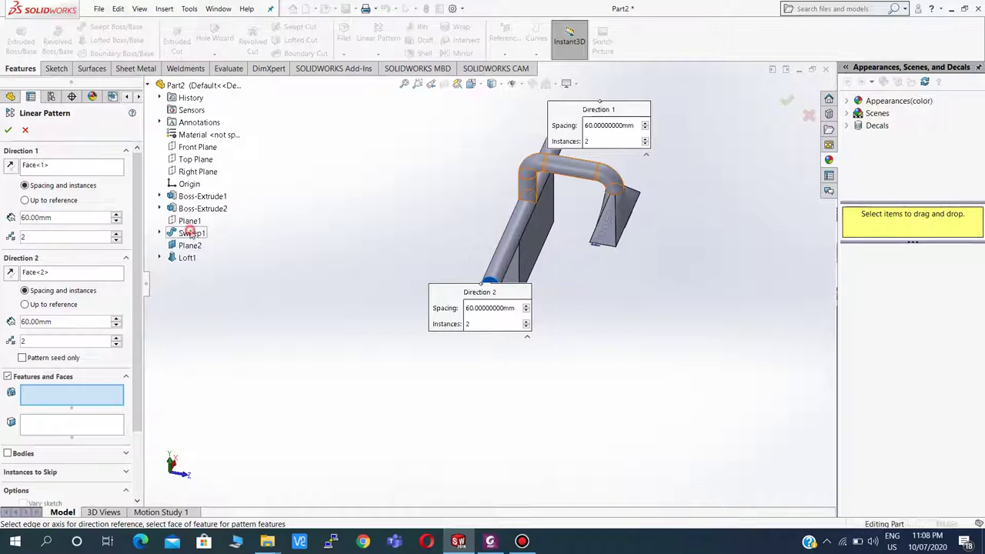
left_click(190, 232)
left_click(186, 257)
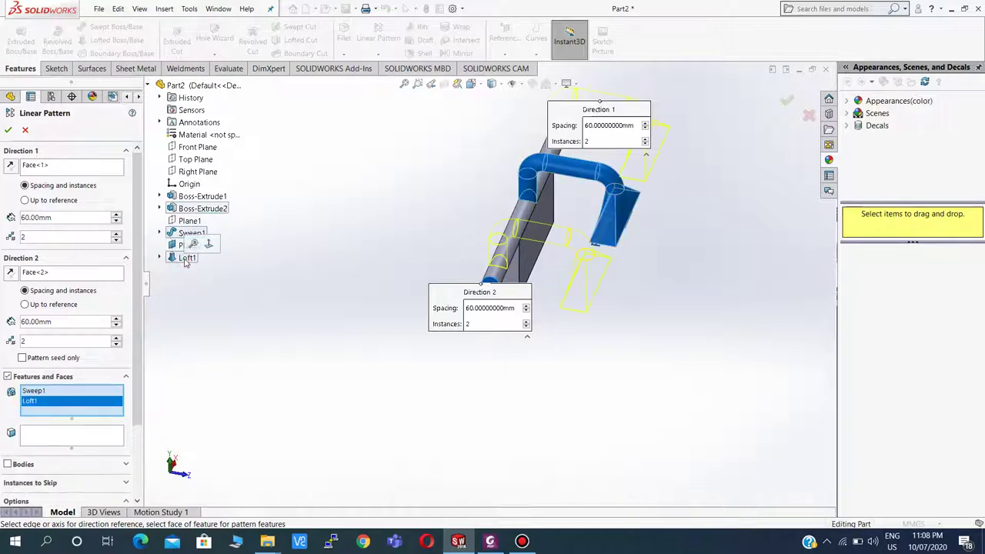
left_click(9, 131)
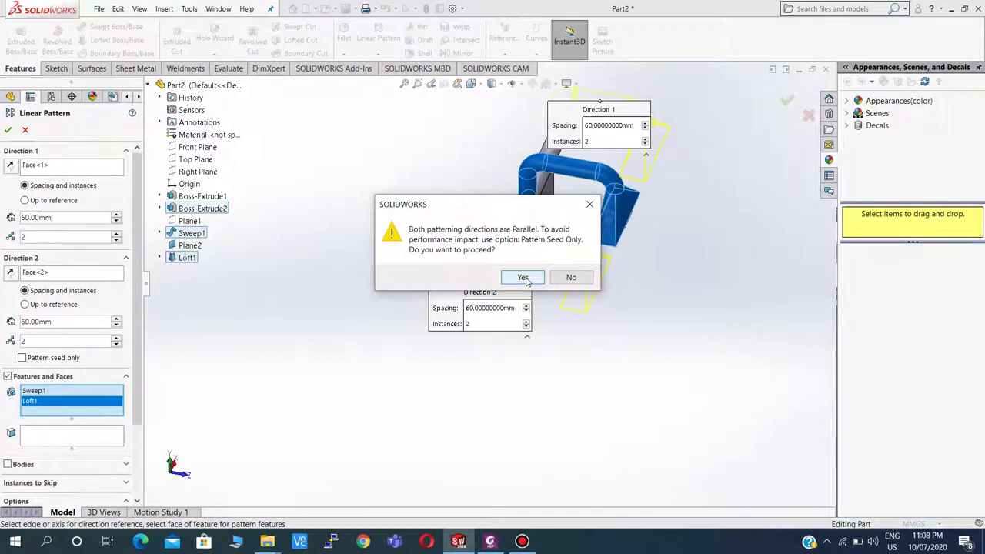
left_click(523, 278)
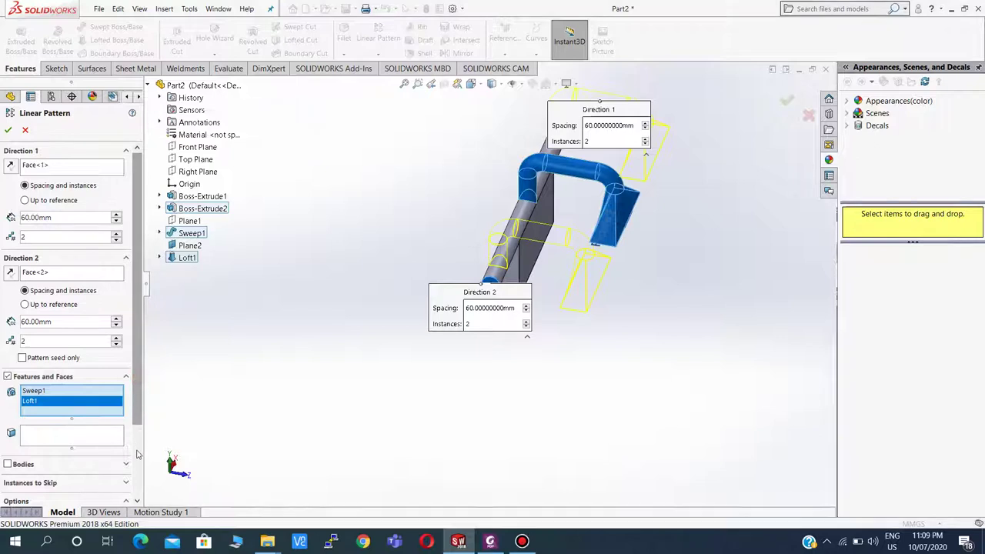
scroll(138, 393, "down", 3)
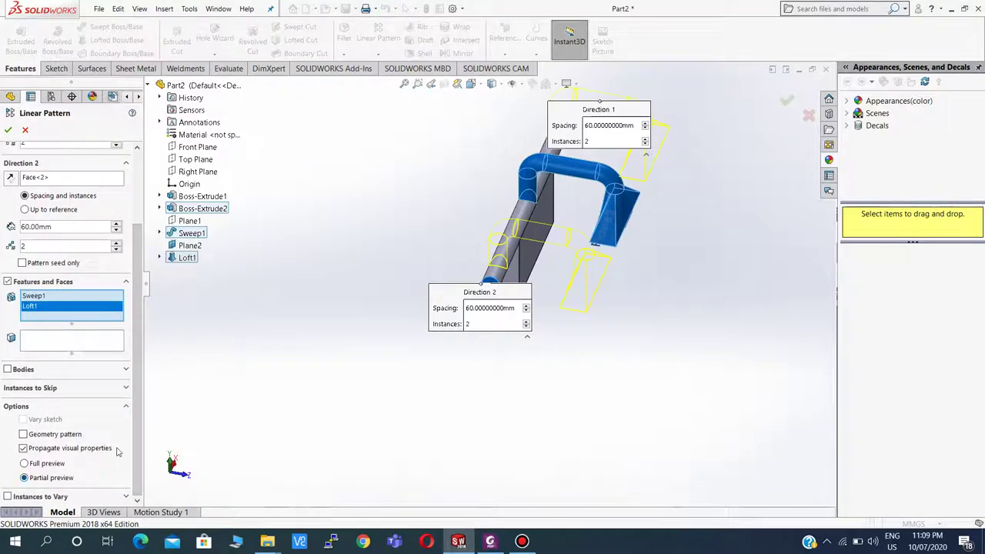
left_click(7, 130)
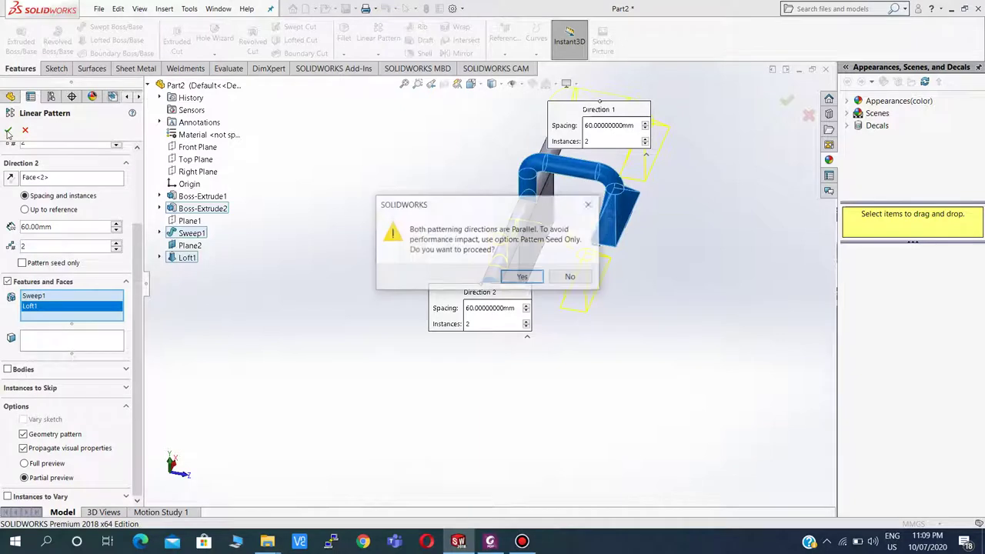
left_click(522, 277)
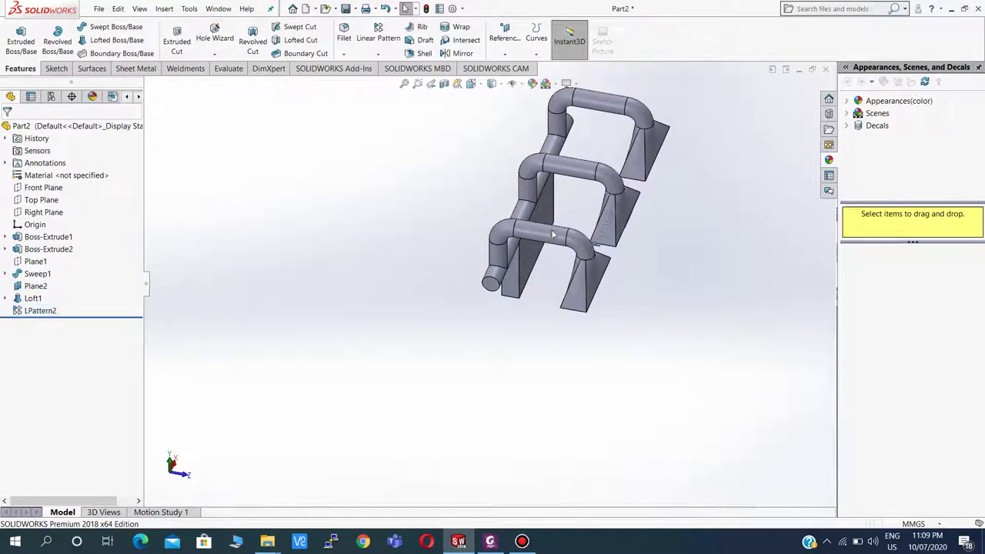
middle_click_drag(550, 237, 613, 304)
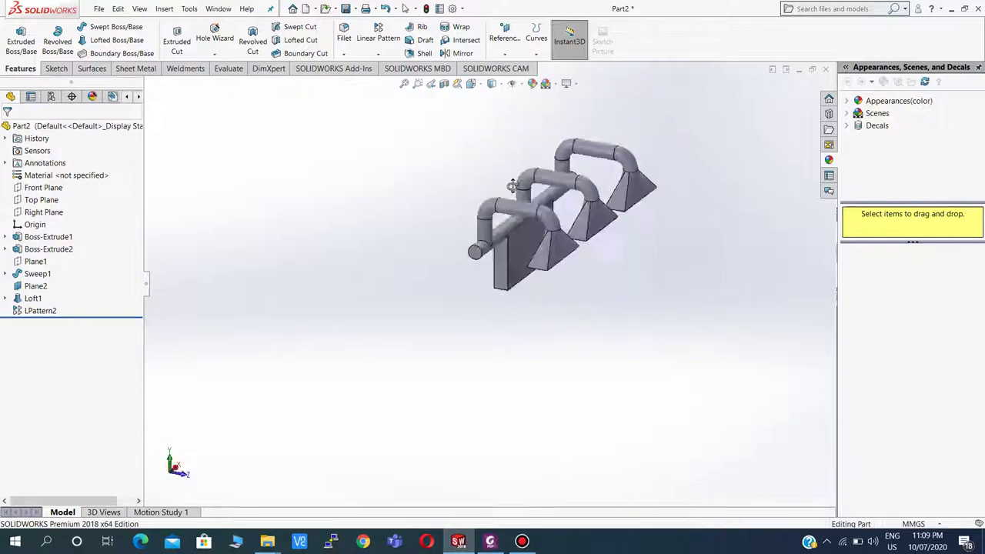
scroll(547, 265, "down", 4)
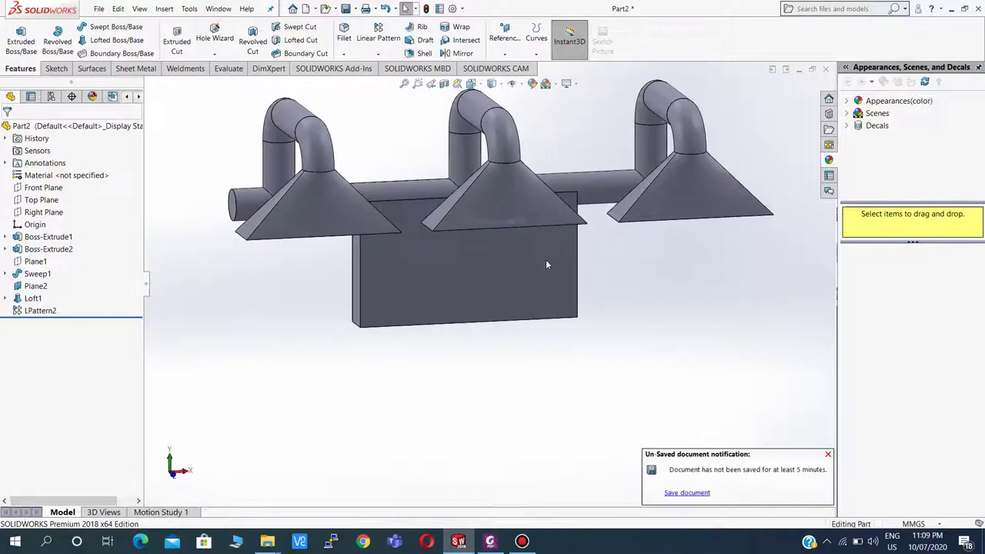
left_click(461, 262)
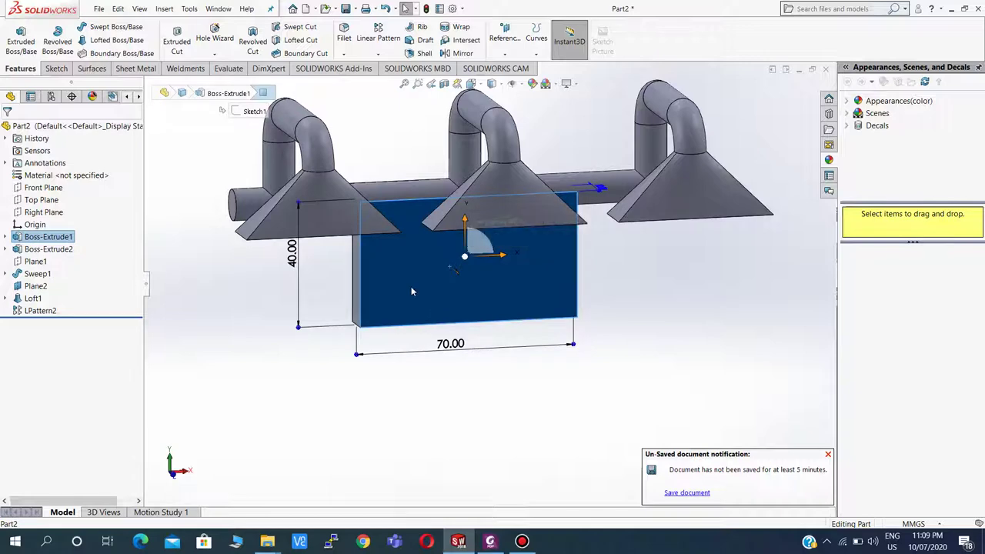
middle_click_drag(410, 290, 485, 295)
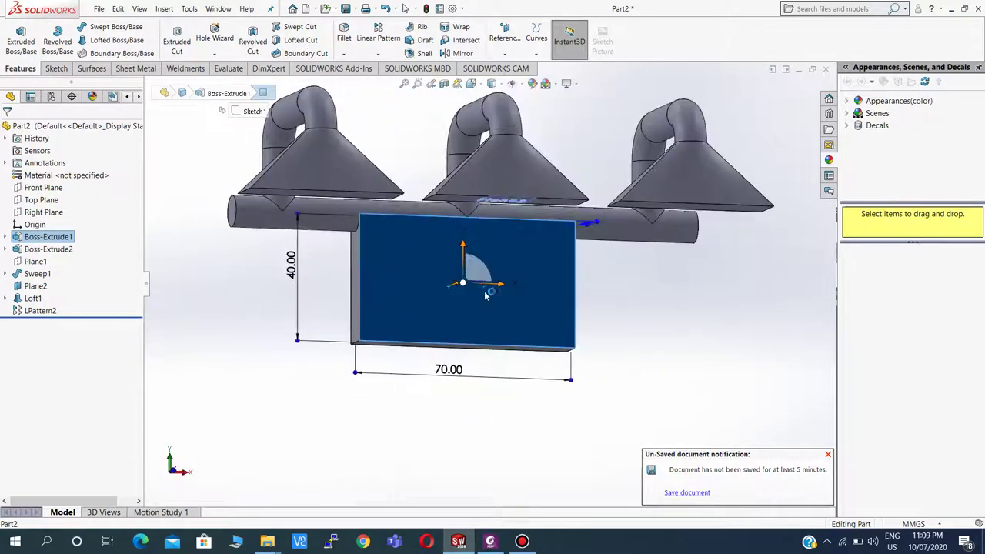
left_click(481, 281)
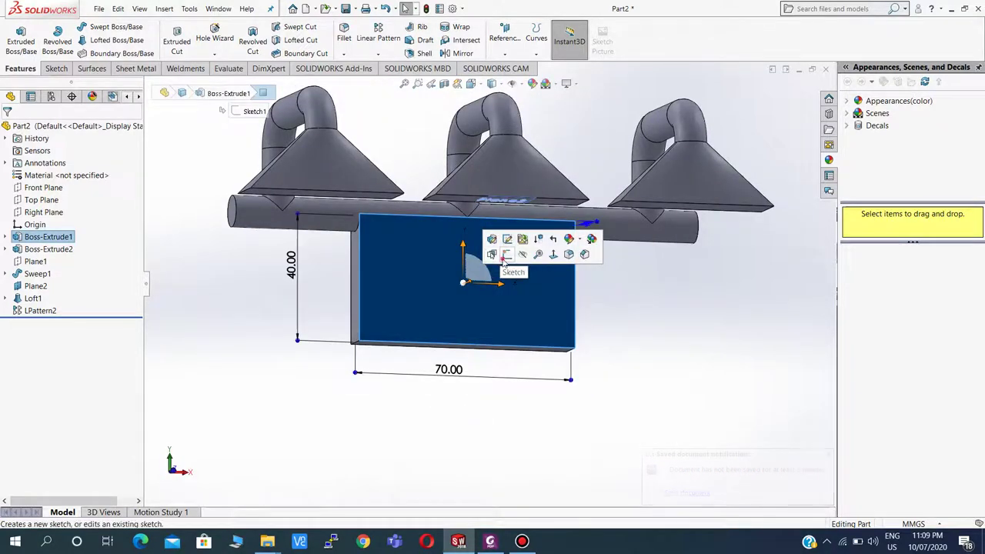
- Start Sketch6 on the plate's front face, view it head-on, and place sketch points beside the origin
left_click(504, 260)
left_click(45, 324)
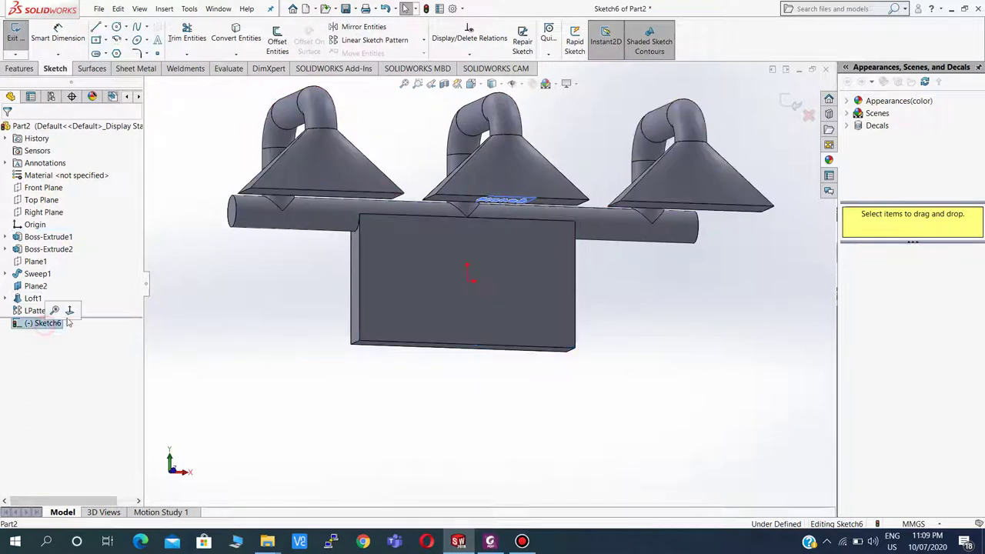
left_click(73, 310)
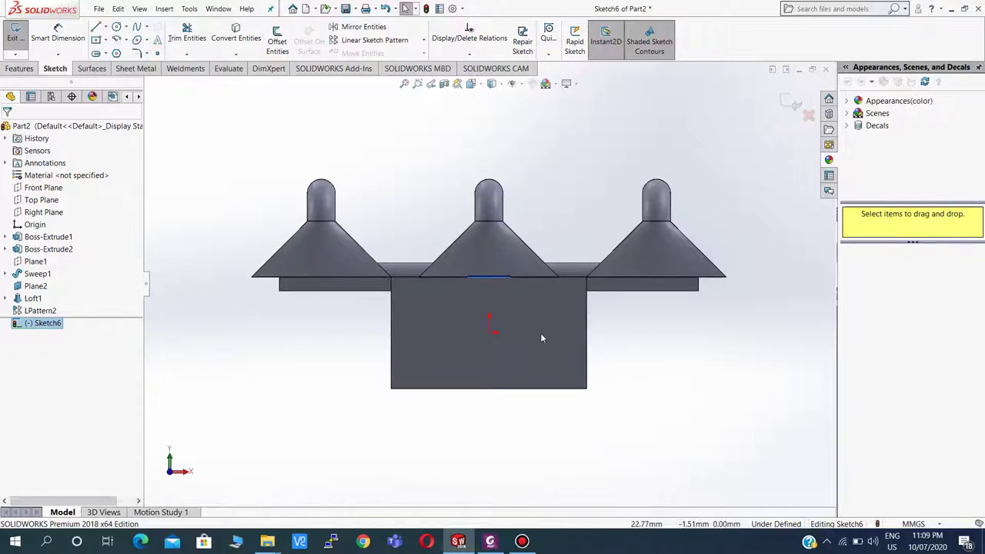
left_click(155, 54)
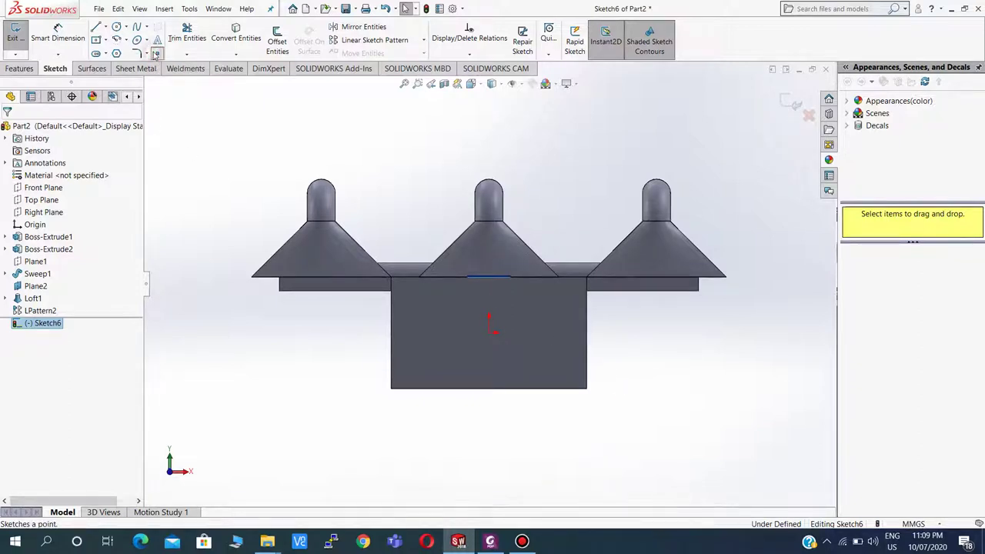
left_click(444, 333)
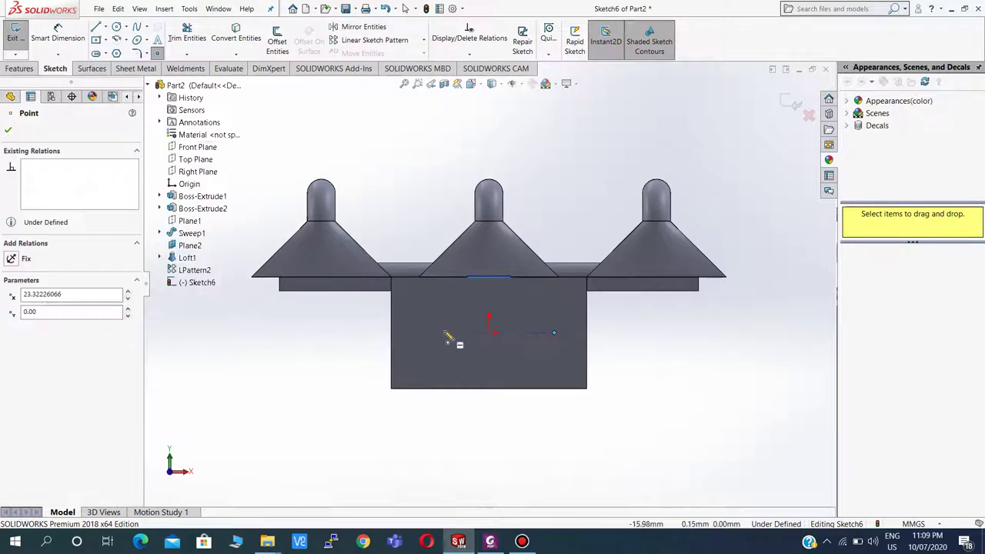
key("Escape")
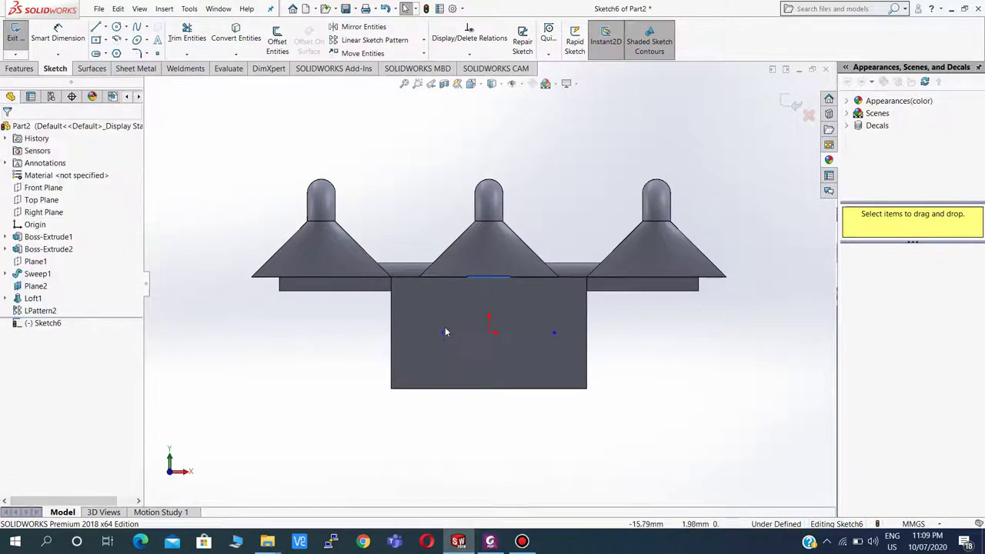
- Give the left and right sketch points a horizontal relation
left_click(444, 333)
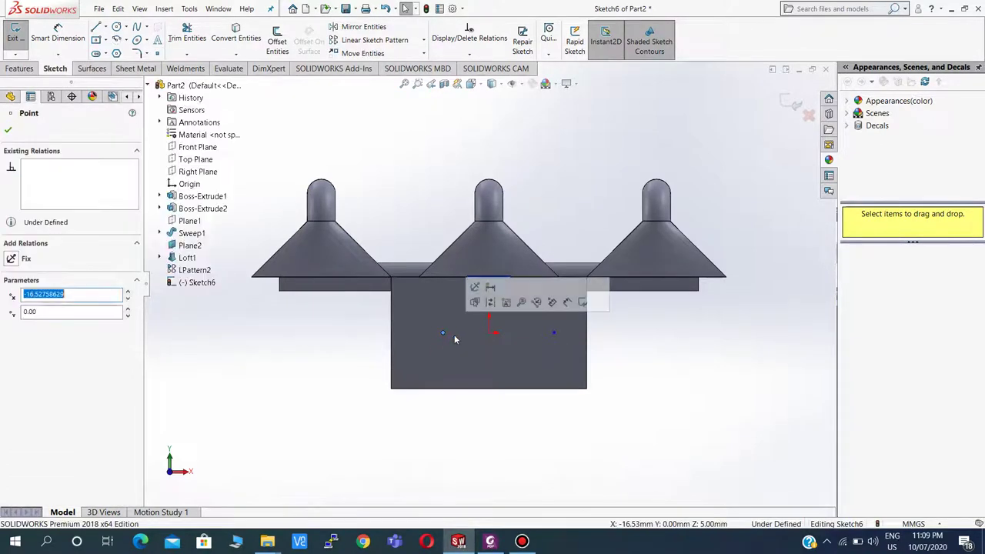
left_click(555, 332, "ctrl")
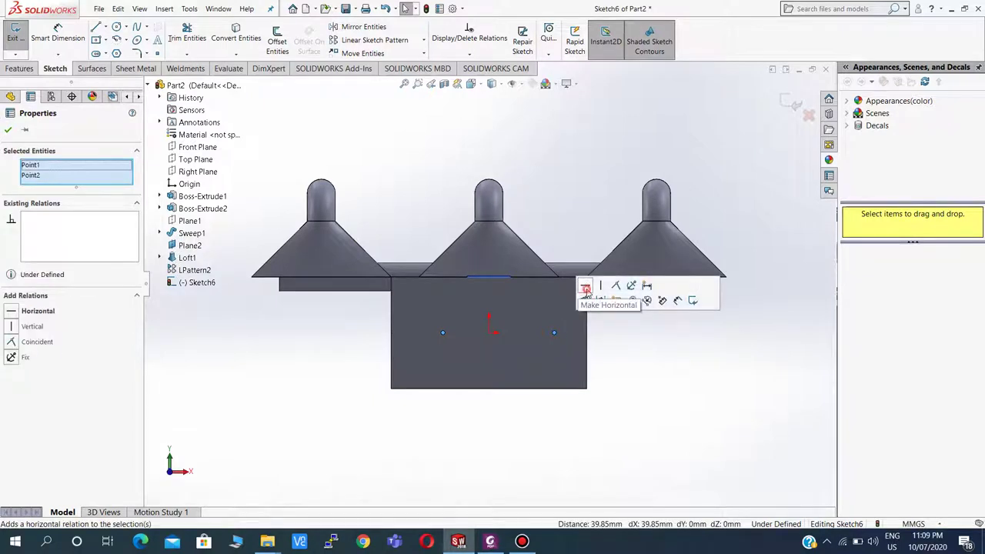
left_click(585, 289)
key("Escape")
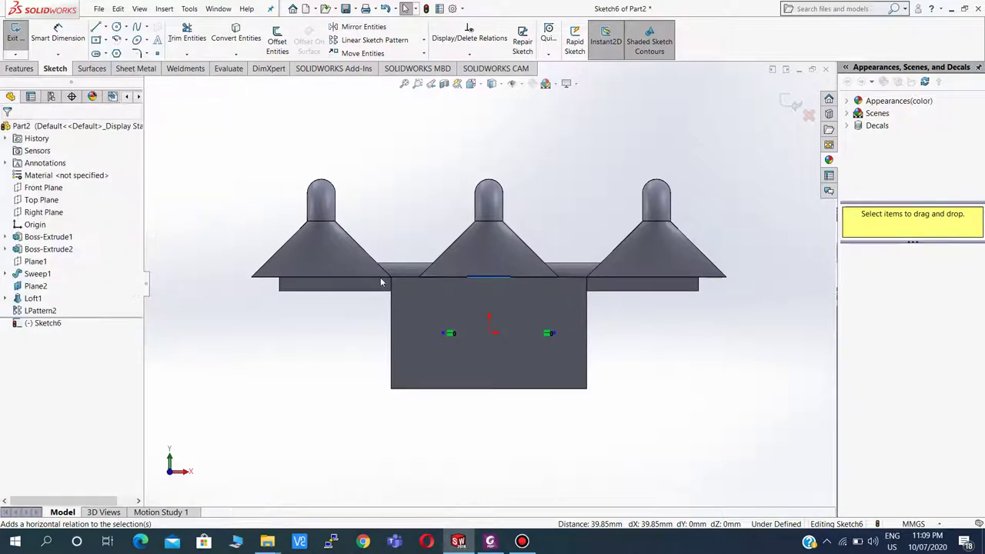
- Dimension the left point 20 mm above the plate's bottom edge
left_click(58, 31)
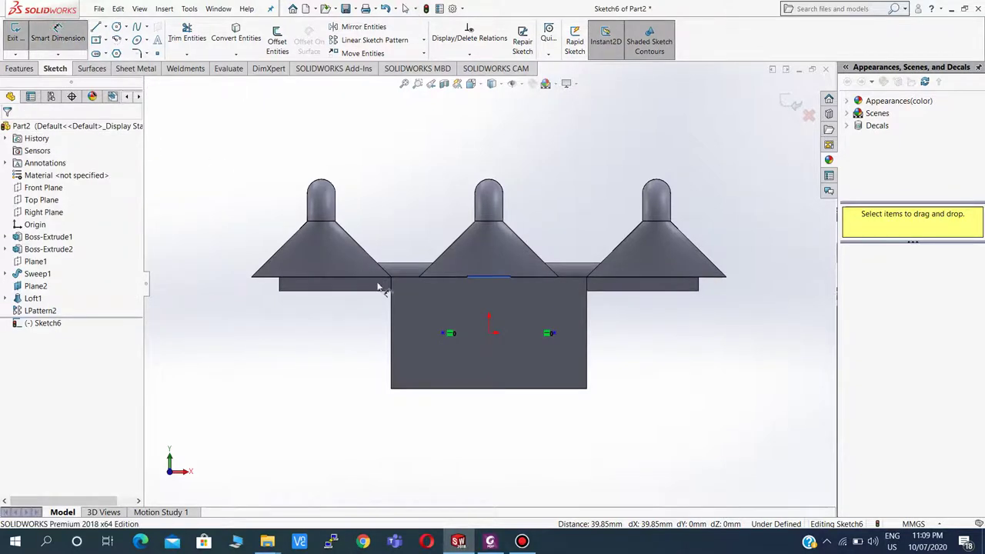
left_click(445, 389)
key("Escape")
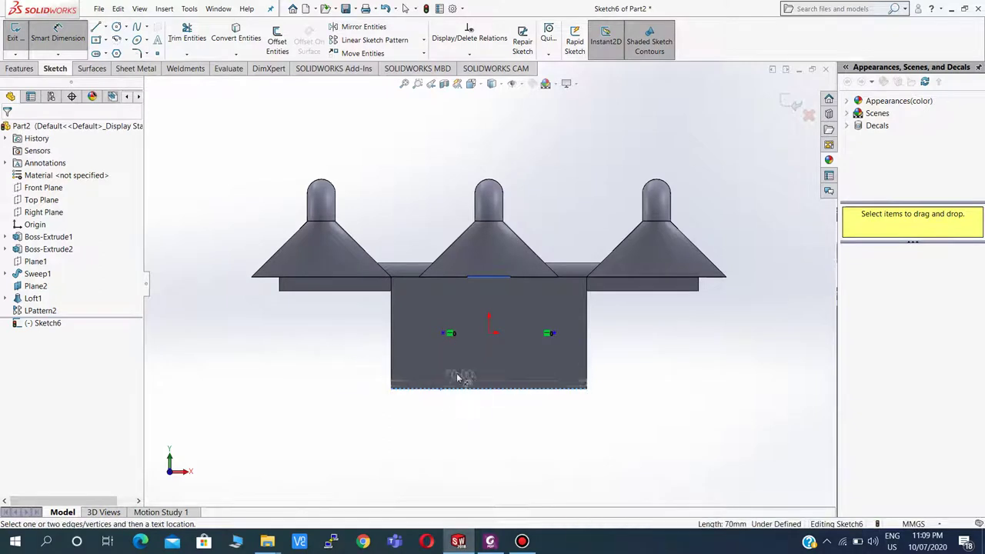
left_click(443, 333)
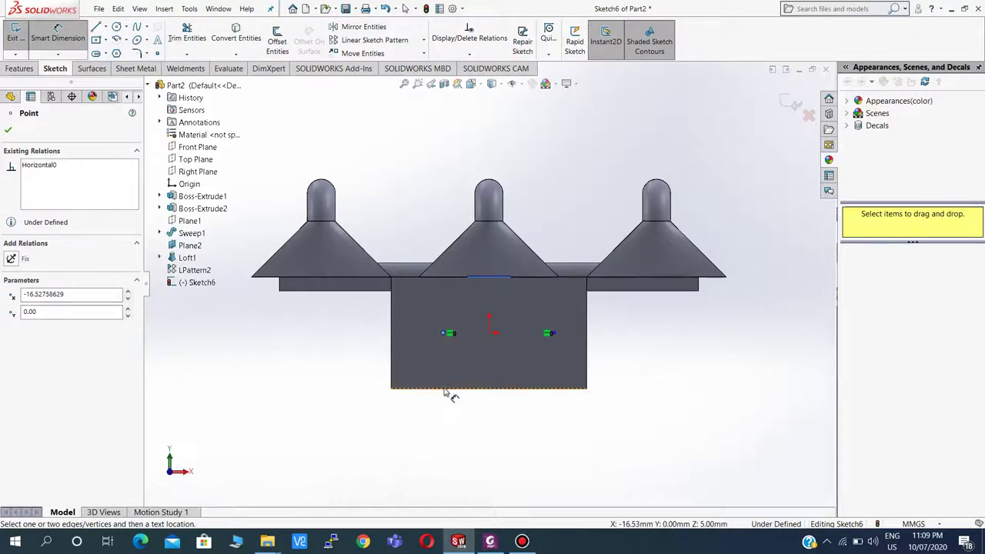
left_click(445, 389)
left_click(357, 354)
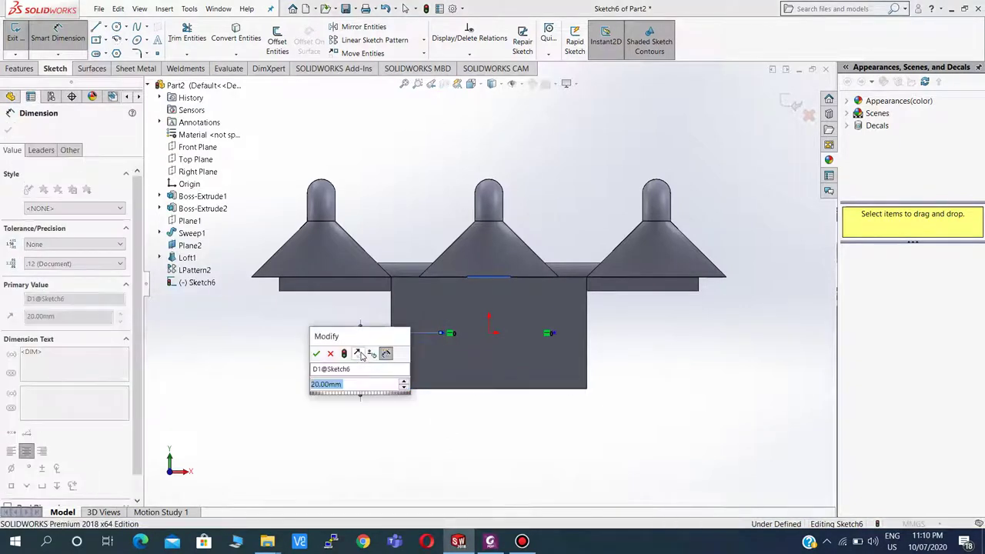
key("Return")
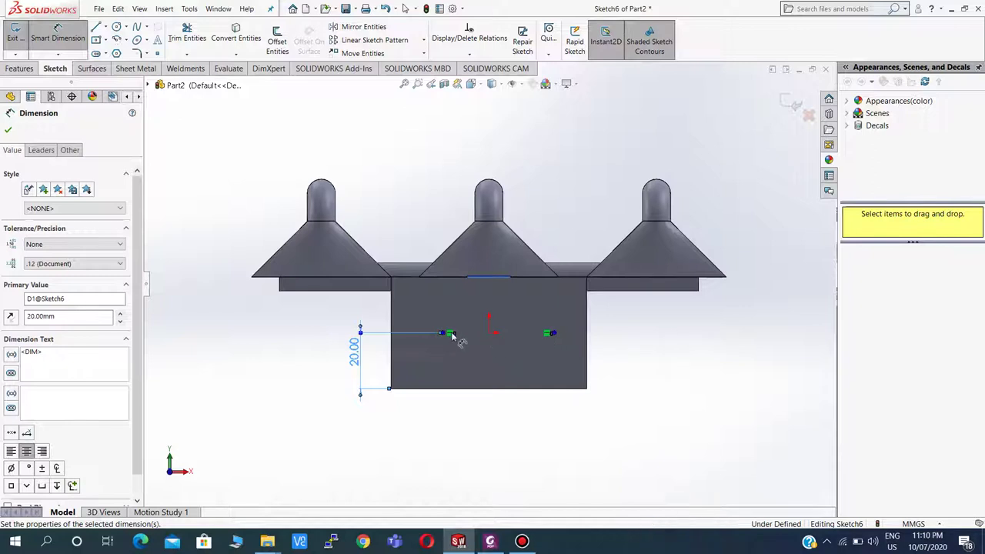
- Dimension the left point 15 mm from the plate's left edge
left_click(444, 333)
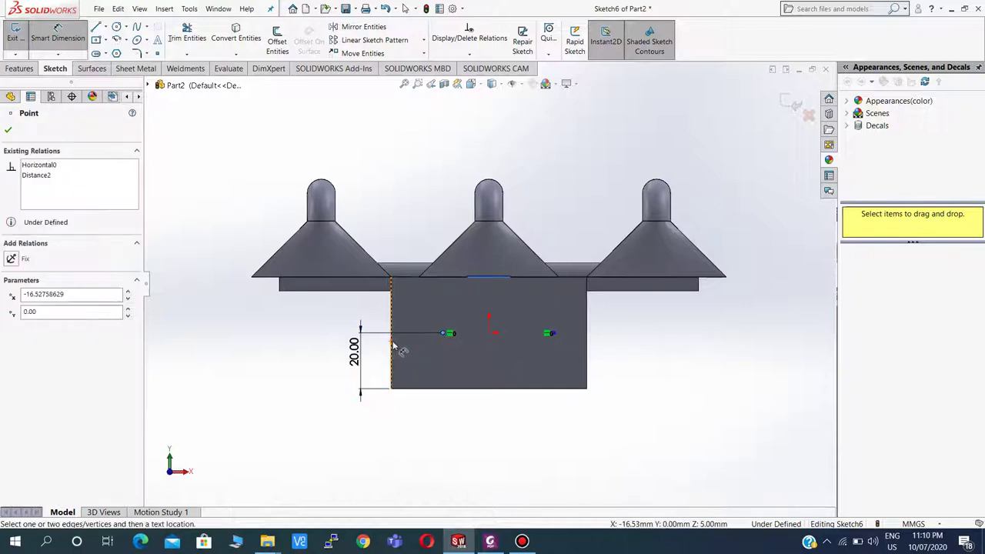
left_click(394, 348)
left_click(422, 420)
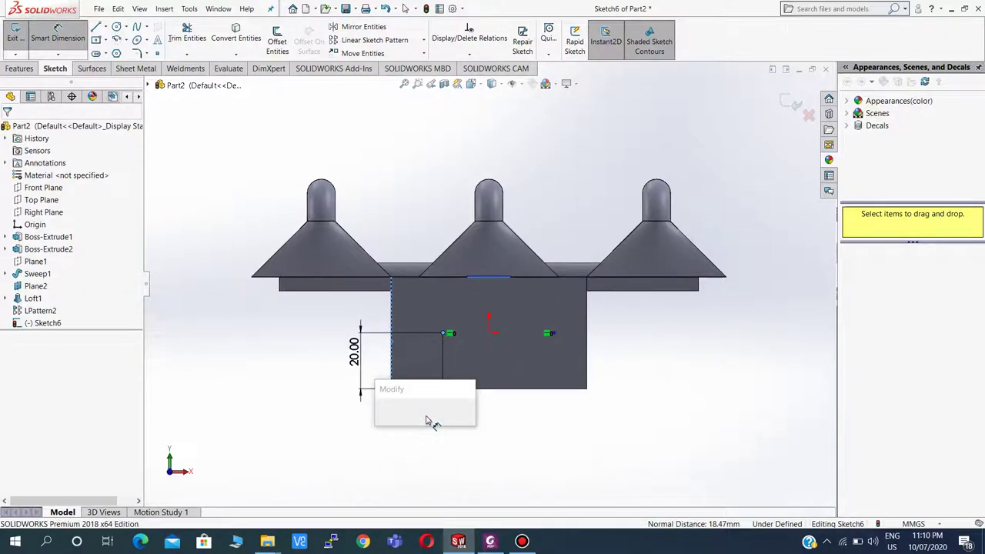
type("1")
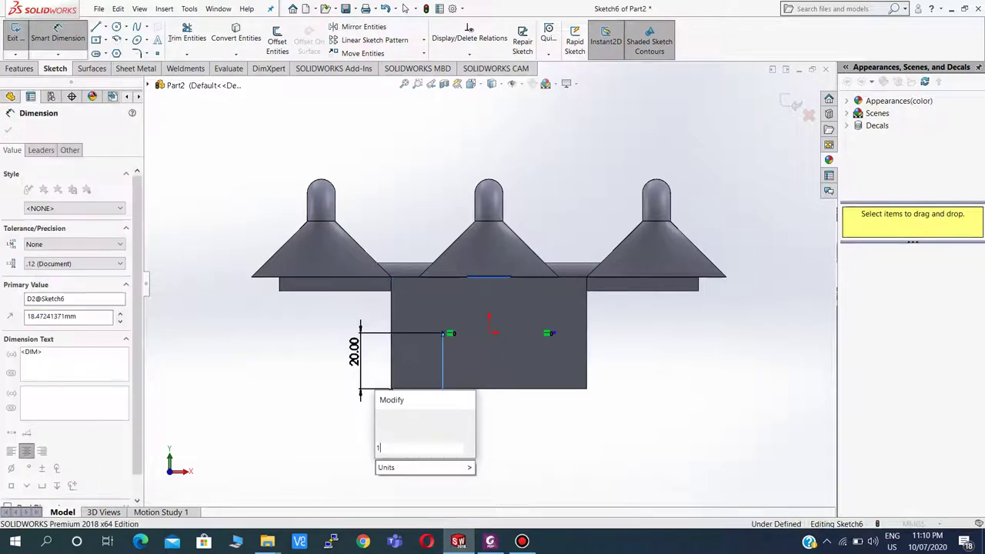
type("5")
key("Return")
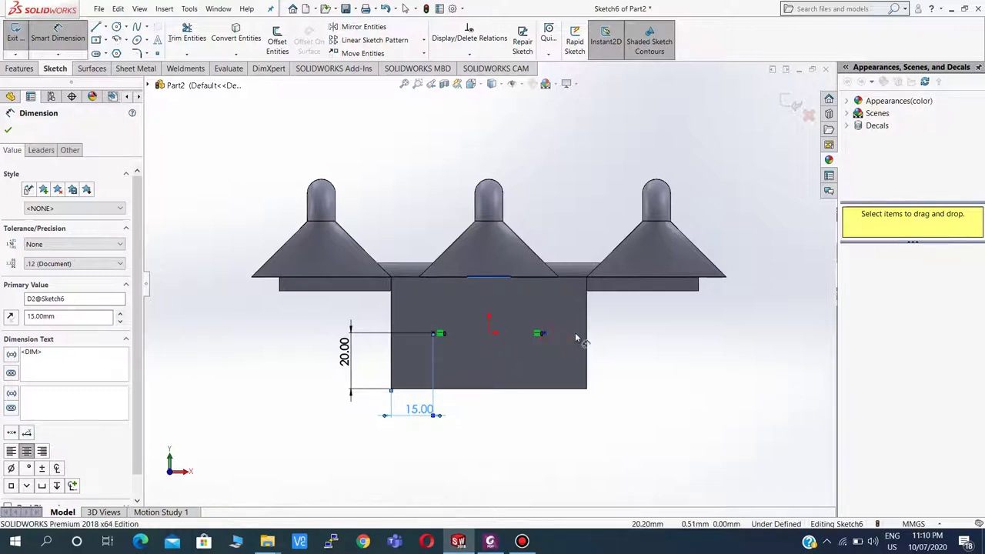
- Dimension the right point 15 mm from the right edge and exit the sketch
left_click(541, 333)
left_click(588, 335)
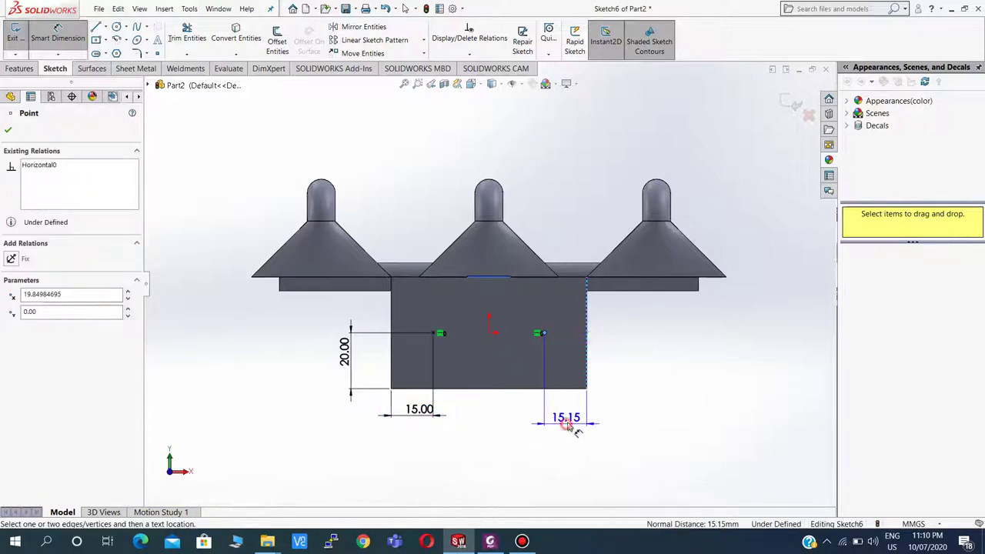
left_click(572, 427)
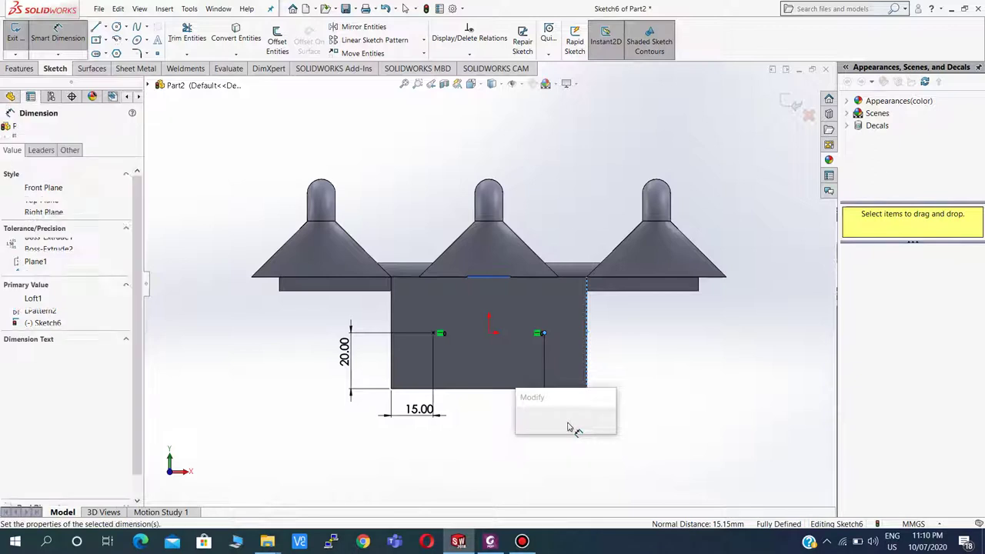
type("15")
key("Escape")
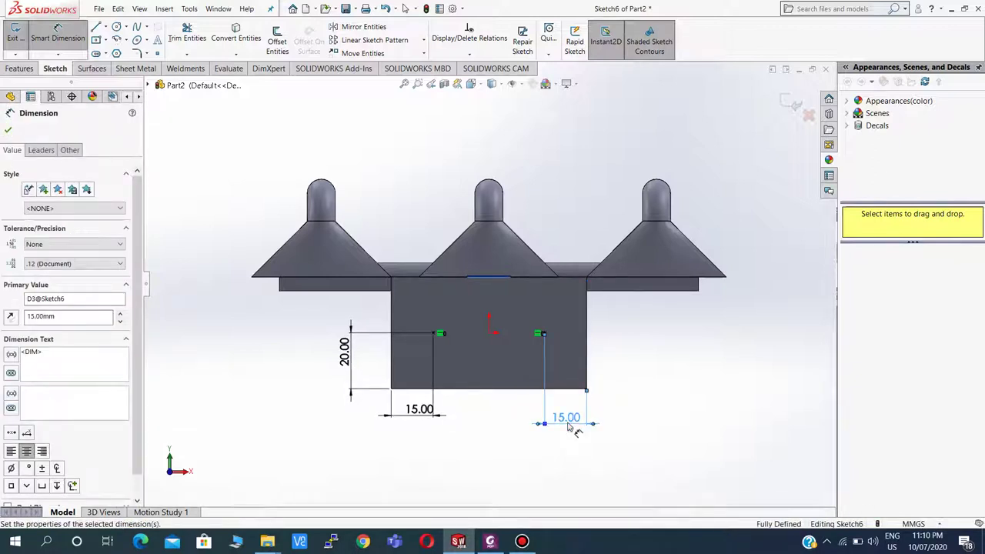
left_click(589, 448)
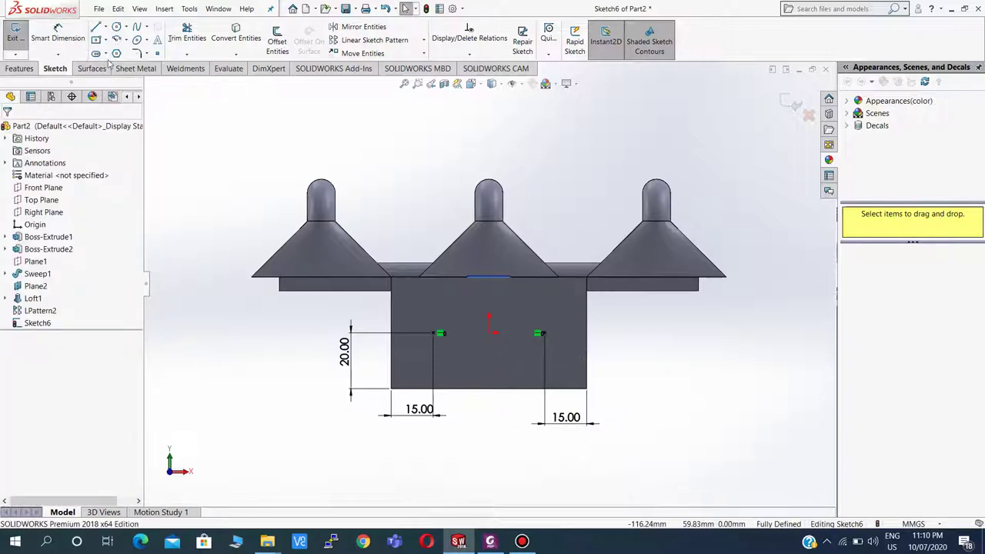
left_click(791, 104)
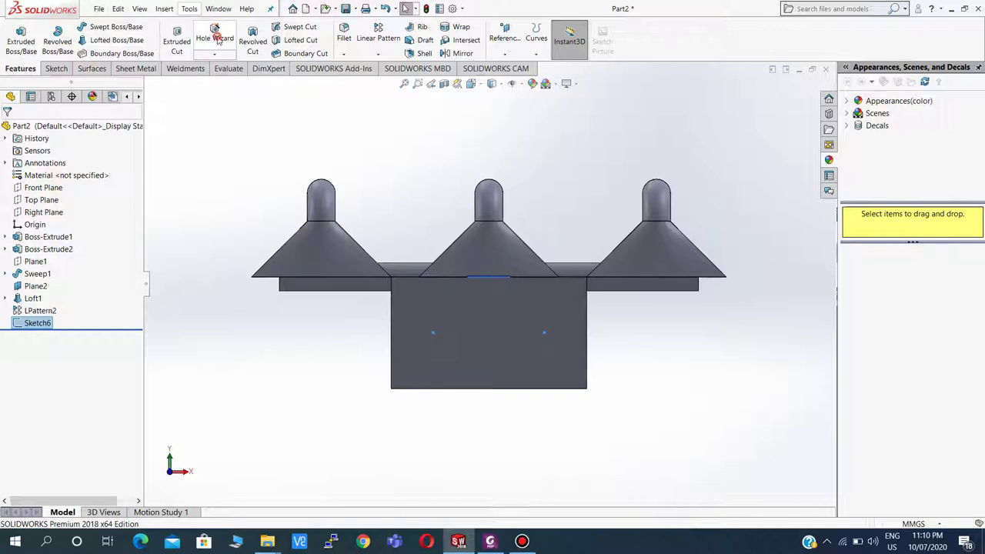
- Define a Hole Wizard hole as ISO CTSK Flat ISO 7046-1, size M6, Through All
left_click(216, 38)
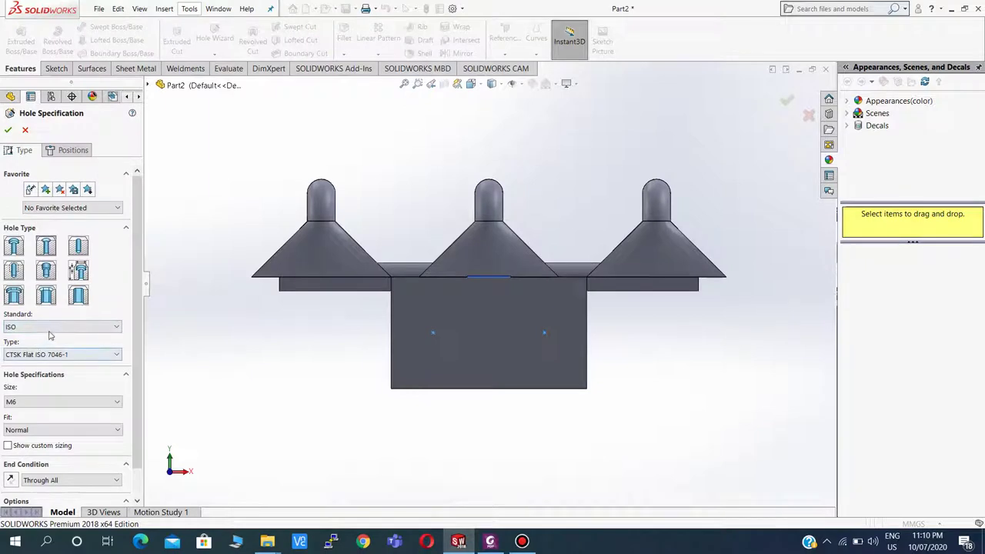
left_click(69, 327)
left_click(71, 329)
left_click(116, 401)
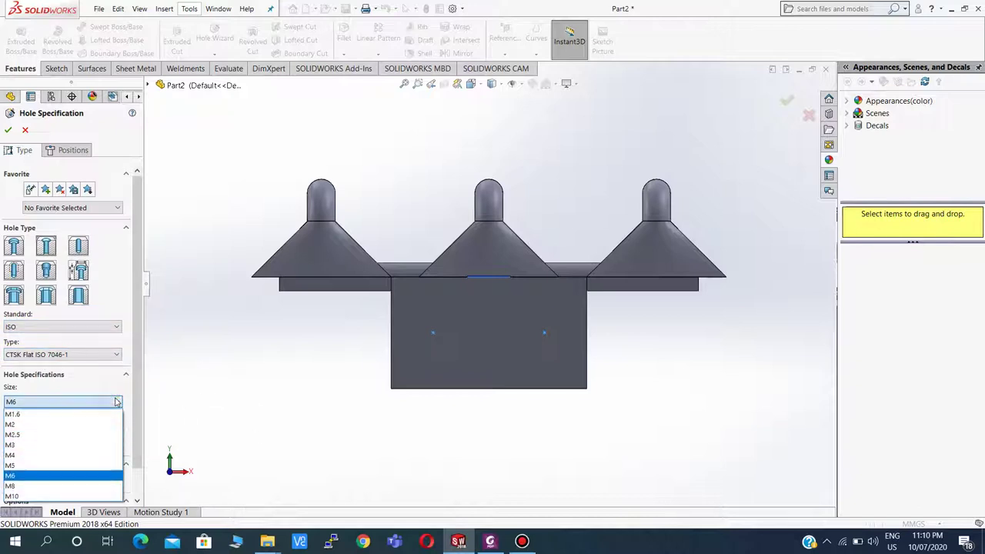
left_click(10, 476)
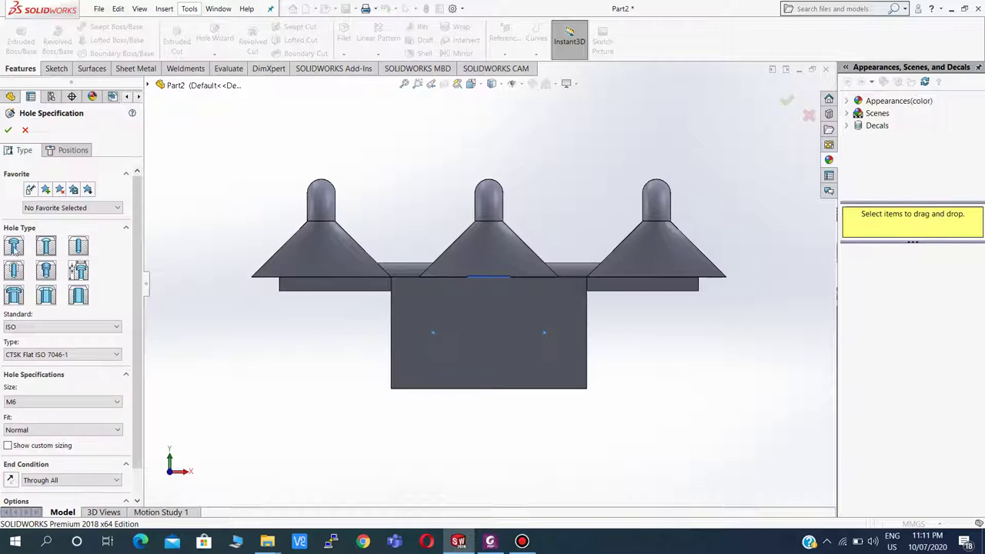
left_click(64, 151)
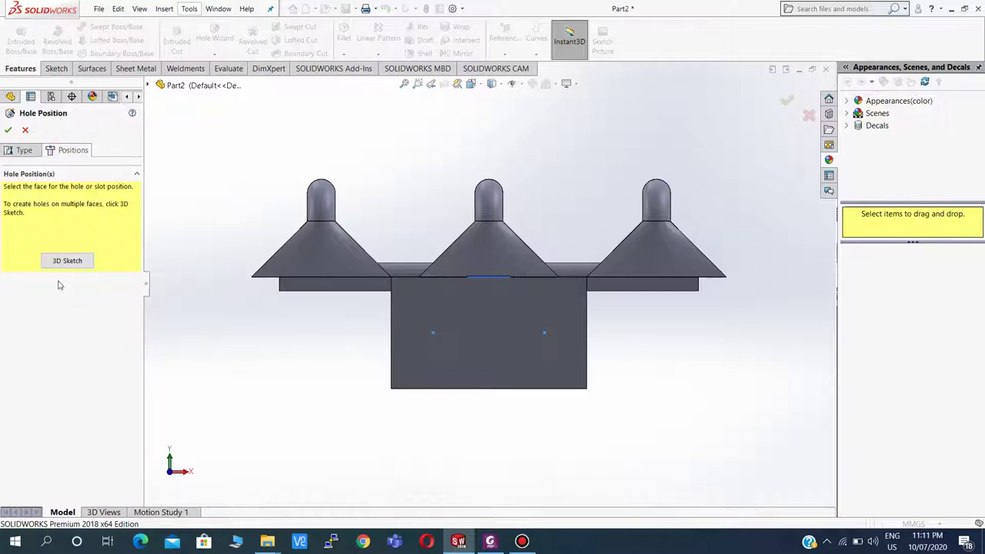
- Place the two M6 countersunk holes on the left and right sketch points of the front face
left_click(67, 261)
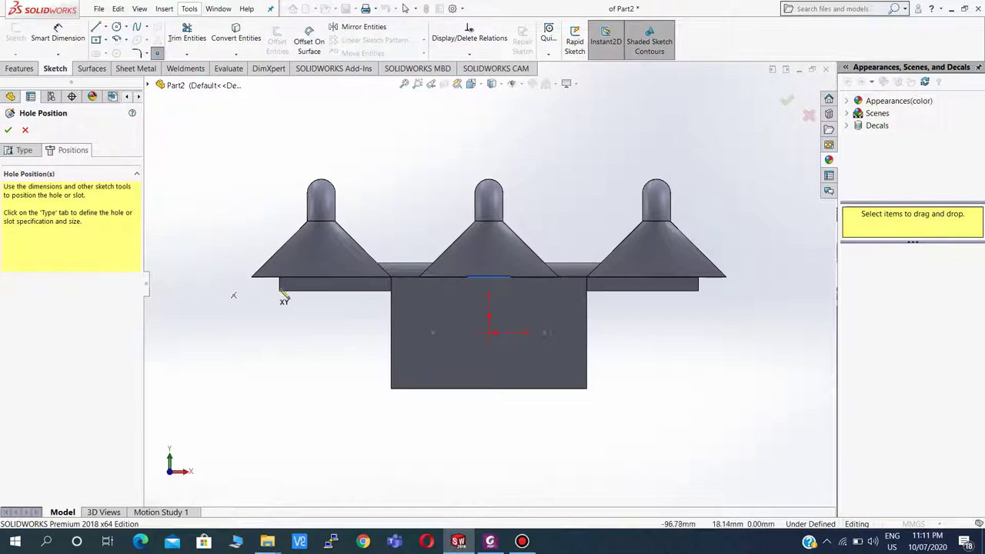
left_click(436, 334)
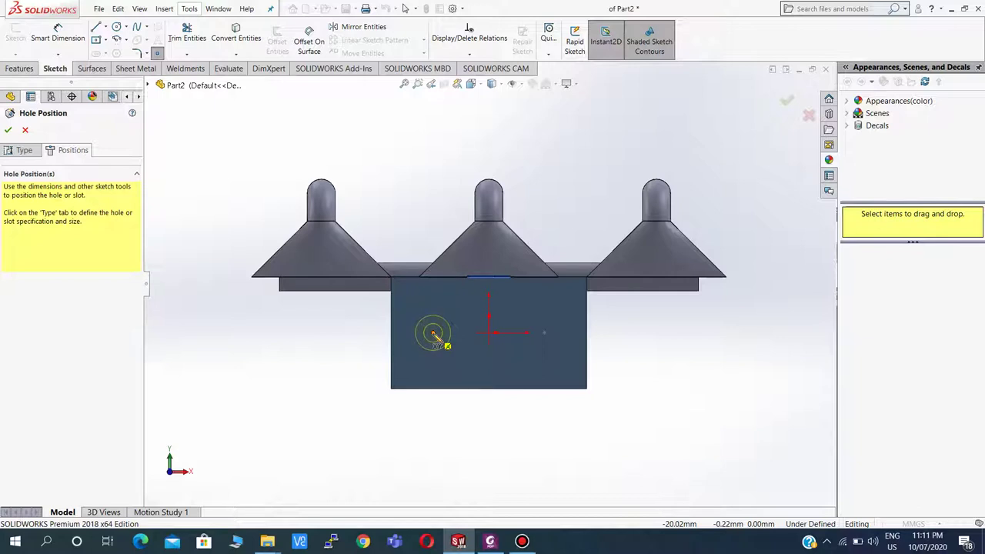
left_click(434, 333)
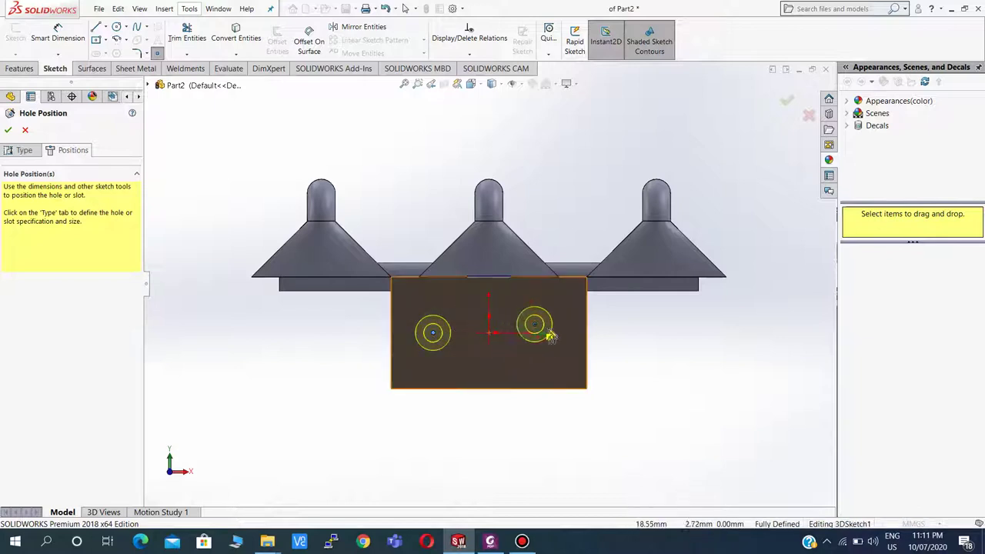
left_click(545, 333)
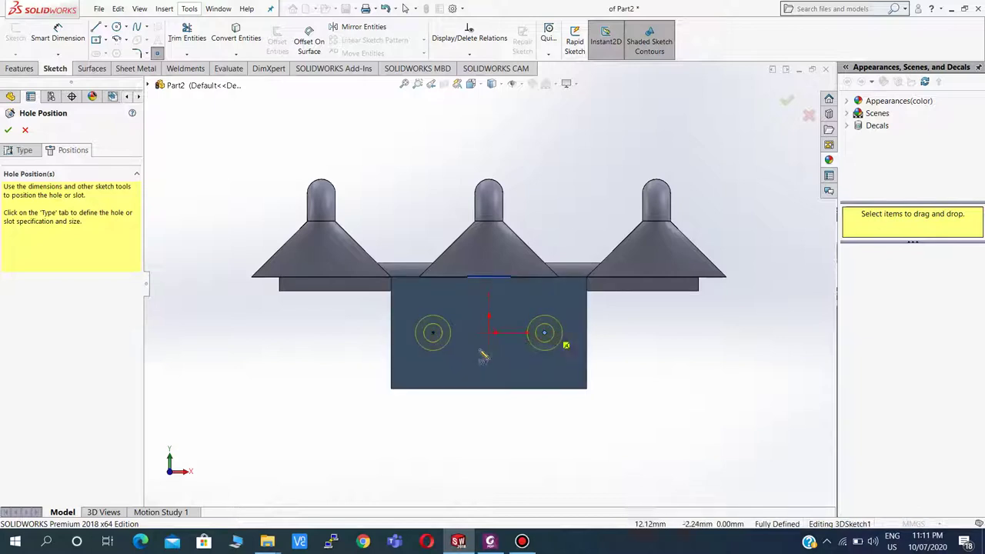
left_click(9, 131)
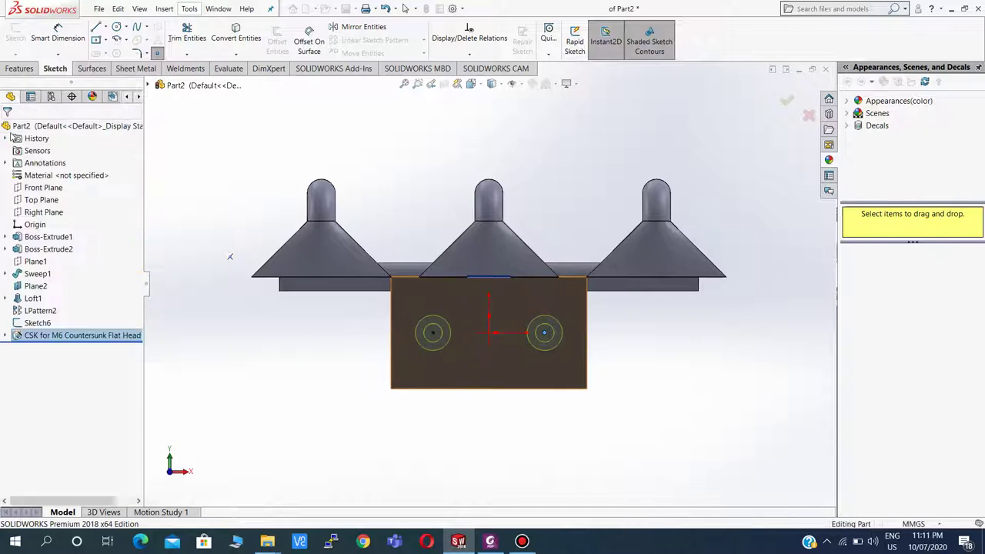
left_click(677, 342)
mouse_move(671, 338)
middle_mouse_down()
mouse_move(629, 365)
mouse_move(654, 321)
middle_mouse_up()
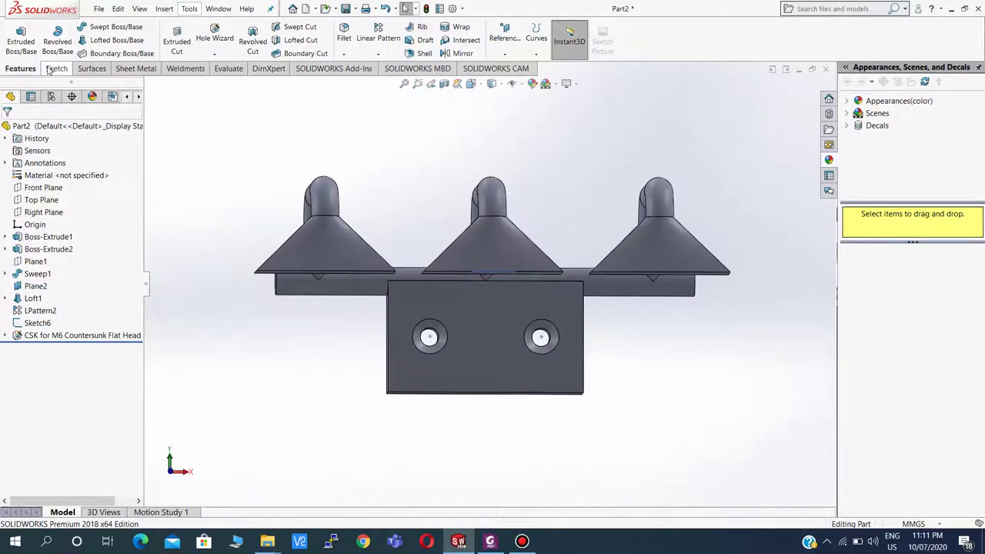
- Assign ABS from the Plastics library as the part's material
right_click(28, 177)
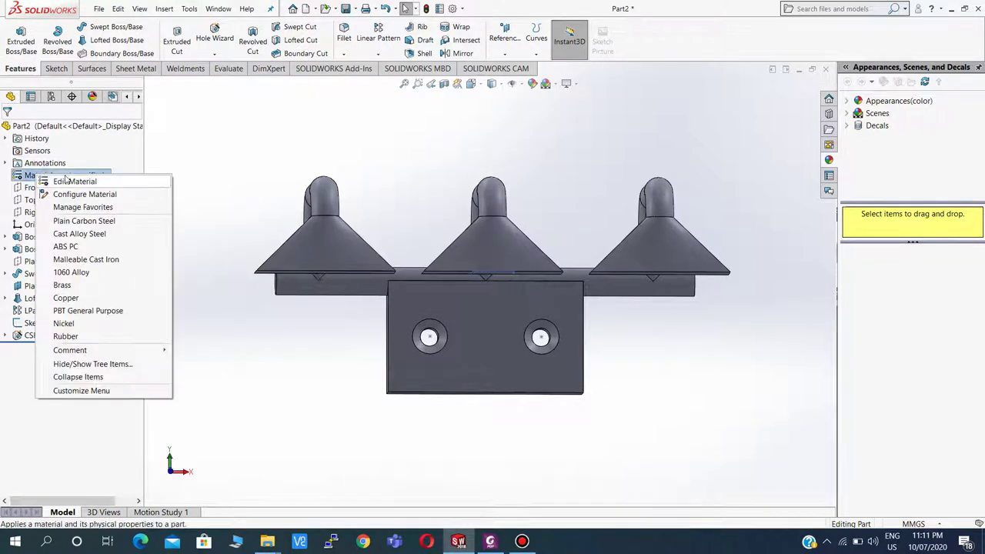
left_click(66, 182)
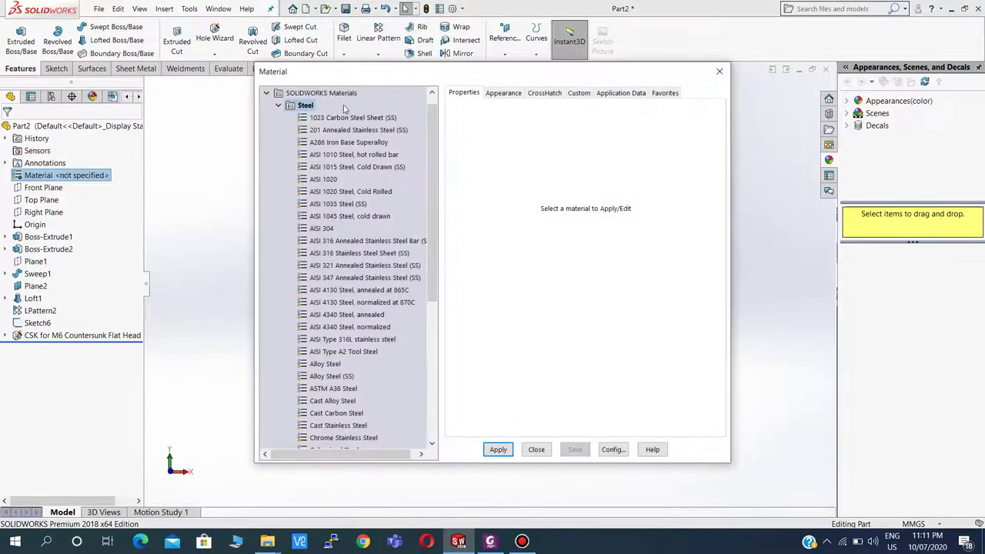
scroll(339, 154, "down", 3)
scroll(331, 222, "down", 4)
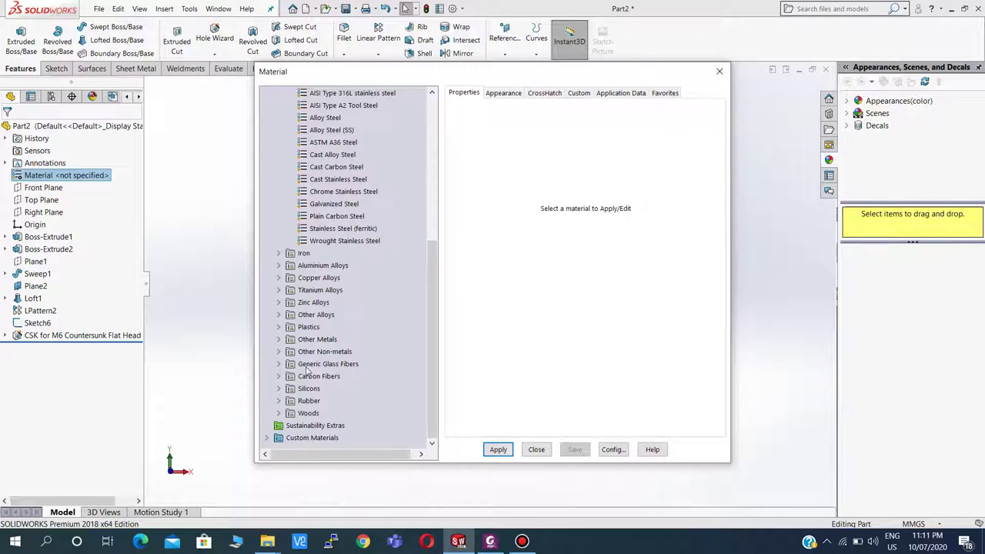
double_click(289, 329)
left_click(316, 105)
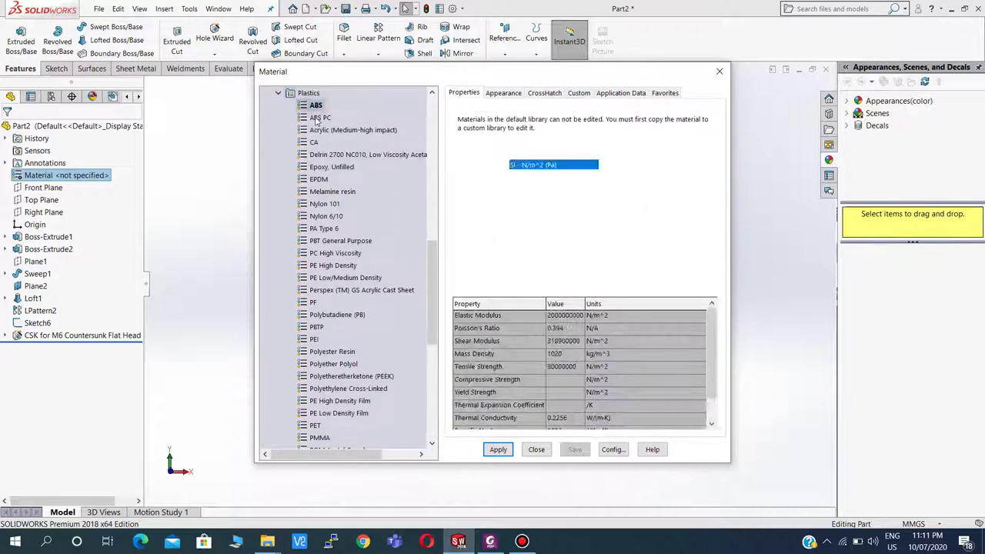
left_click(497, 449)
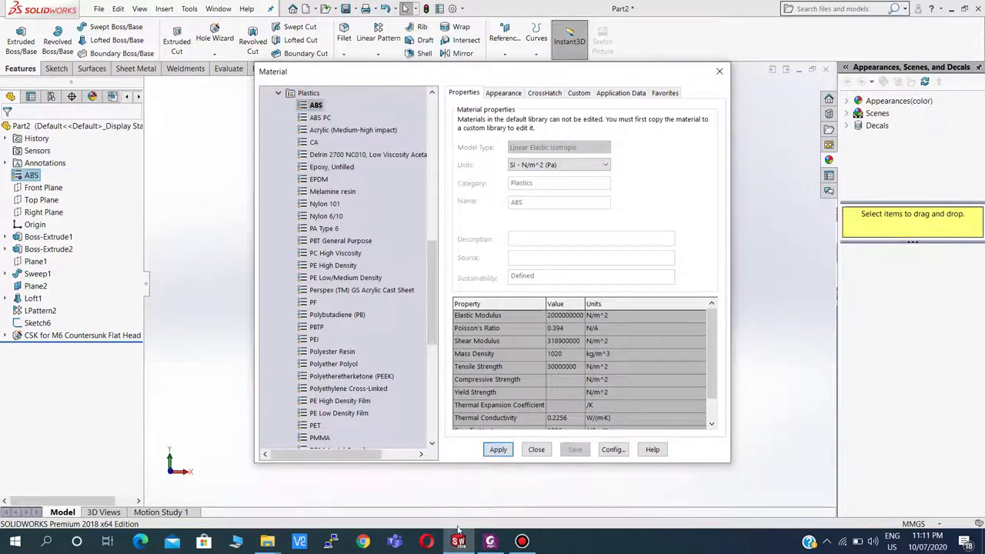
left_click(536, 451)
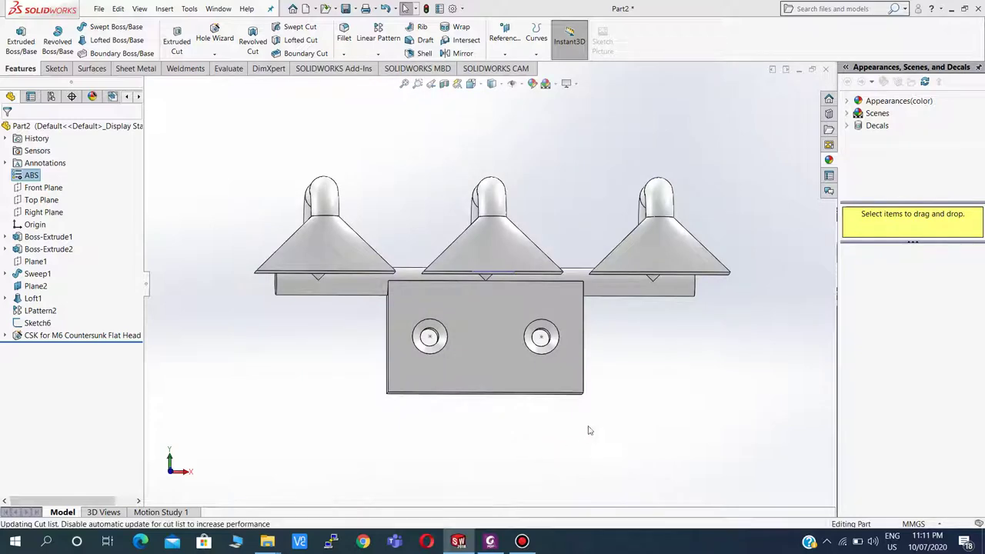
mouse_move(589, 429)
middle_mouse_down()
mouse_move(528, 416)
mouse_move(556, 448)
mouse_move(492, 404)
mouse_move(505, 464)
mouse_move(590, 418)
mouse_move(631, 470)
mouse_move(549, 418)
mouse_move(499, 431)
mouse_move(353, 437)
mouse_move(497, 448)
mouse_move(602, 433)
middle_mouse_up()
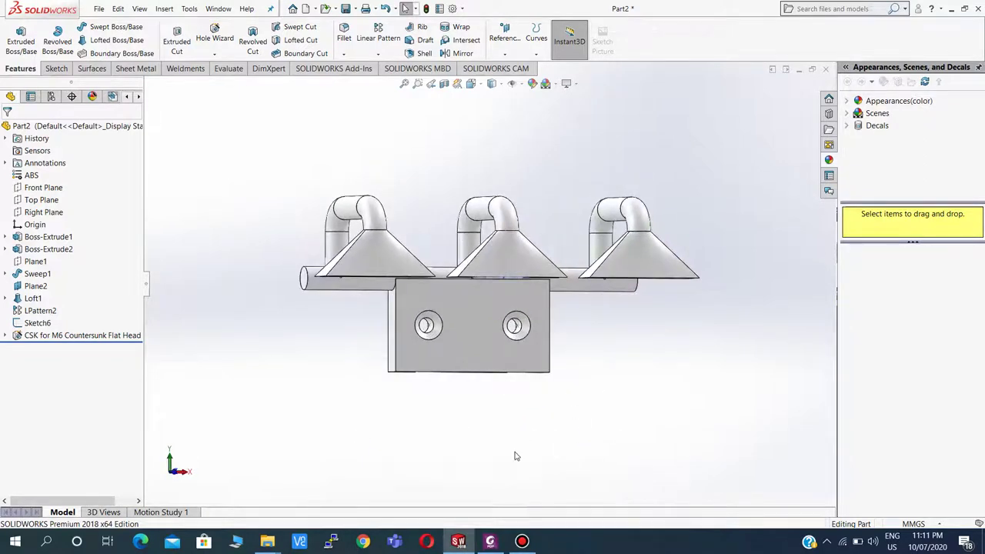